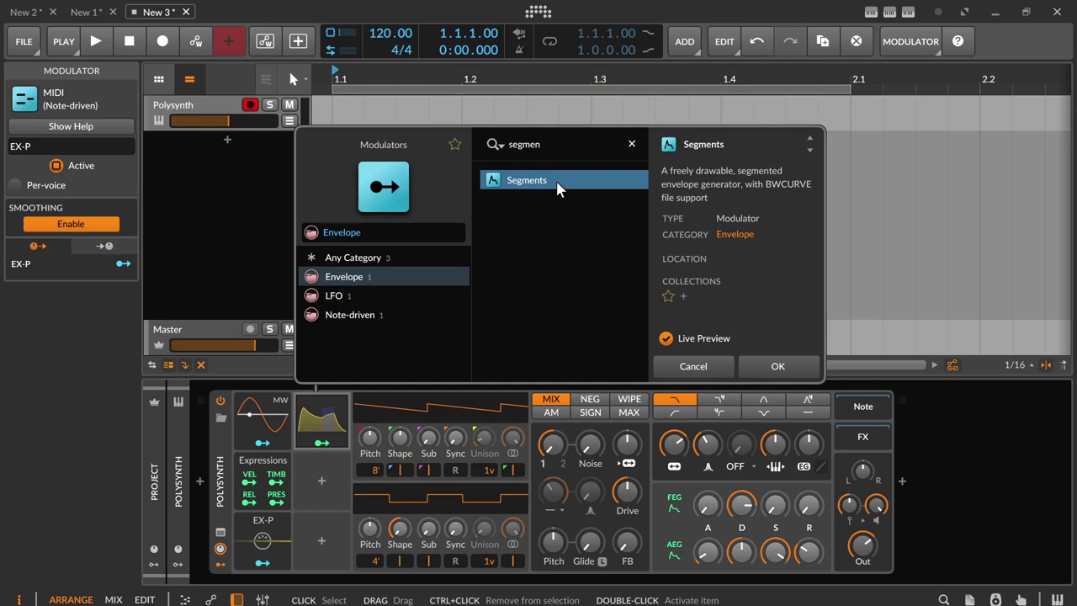
# Step: Browse the Envelope modulators without a search term and add Segments to the Polysynth device
pyautogui.click(631, 144)
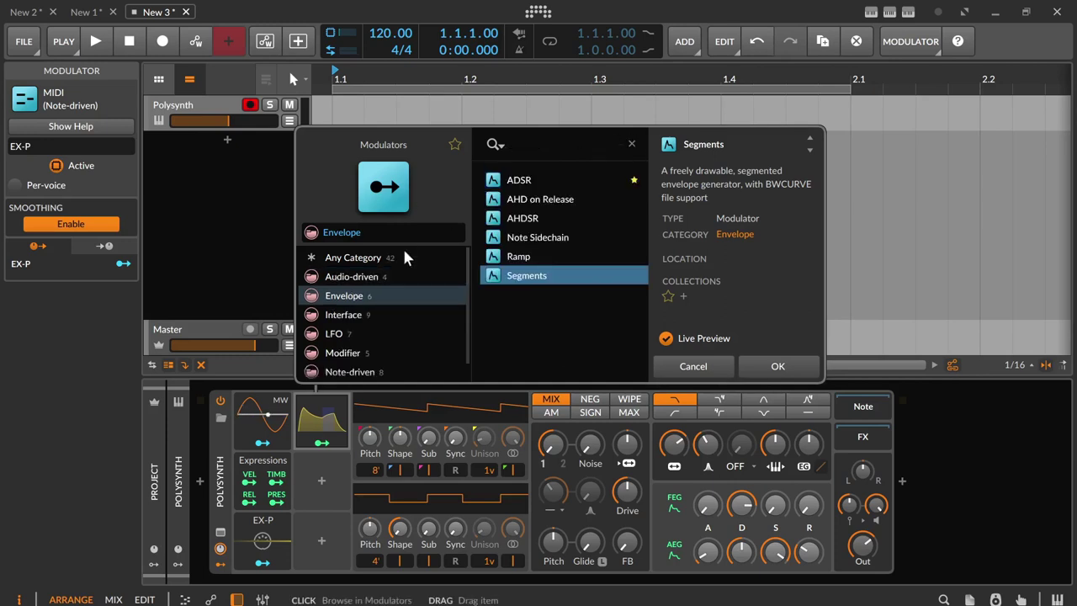
pyautogui.click(389, 300)
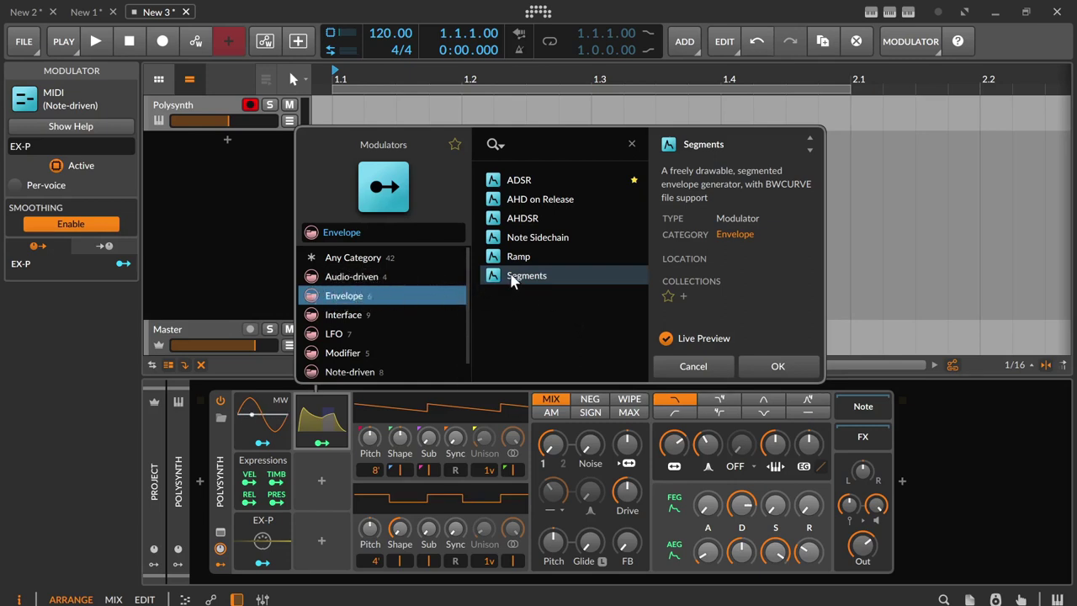
pyautogui.click(553, 277)
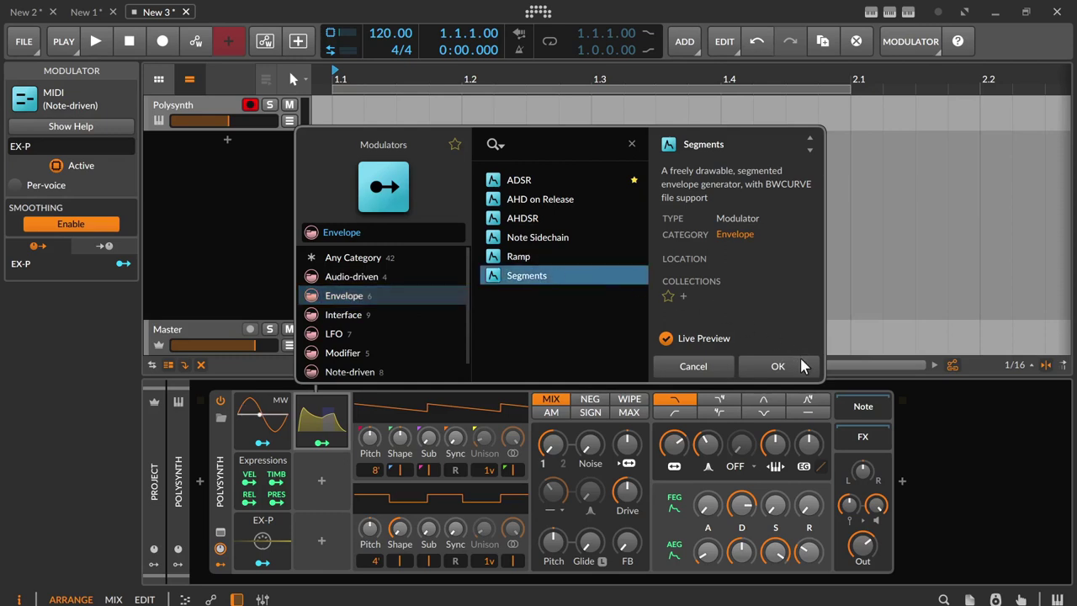
pyautogui.click(777, 366)
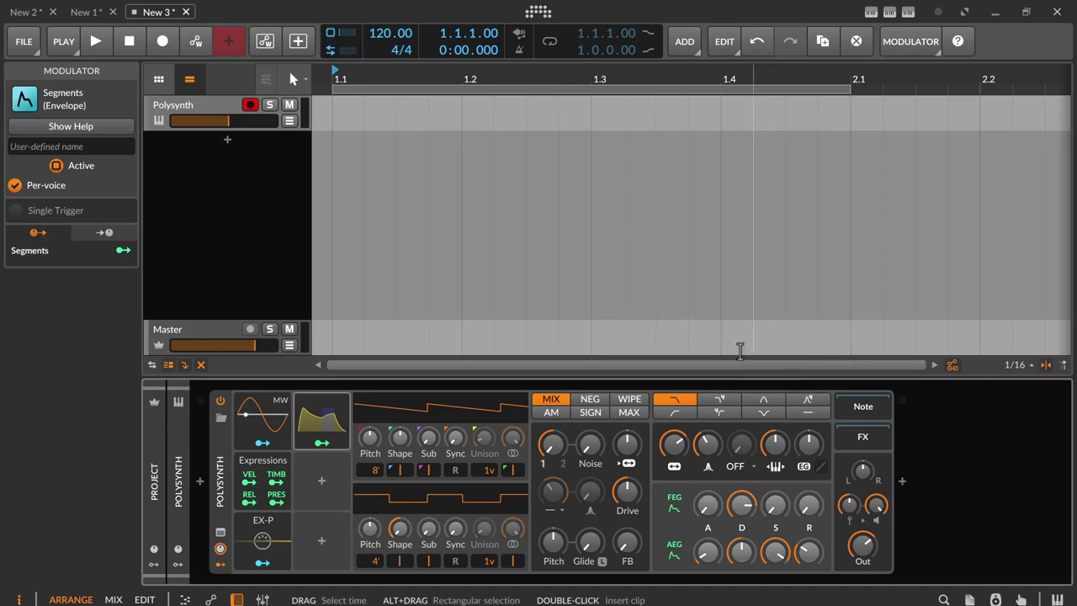
# Step: Turn Per-voice off and Single Trigger on for the Segments modulator, and expand its controls
pyautogui.click(15, 187)
pyautogui.click(15, 211)
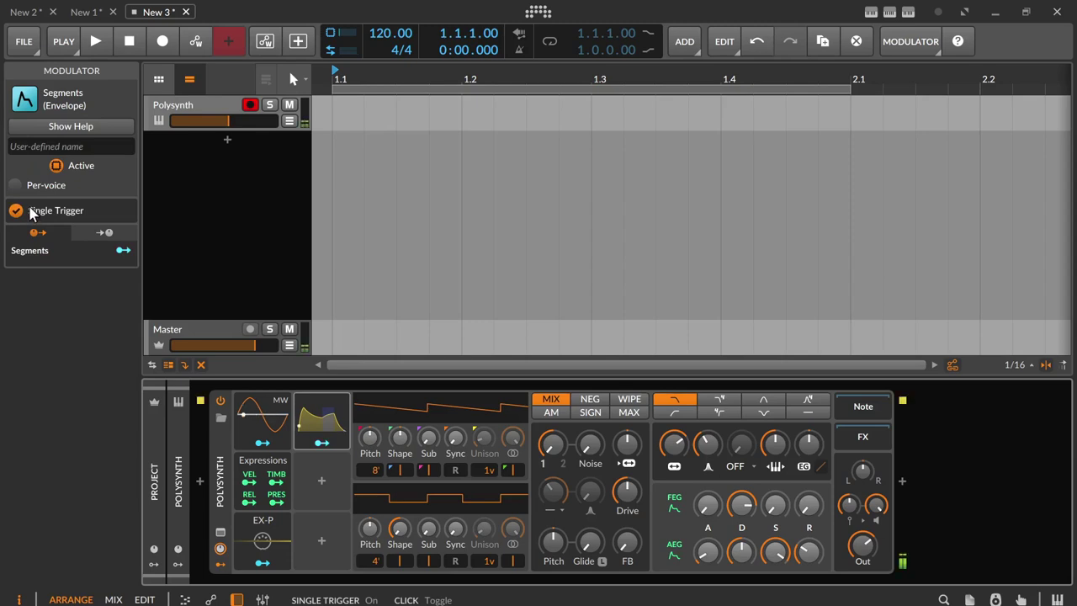
pyautogui.click(344, 420)
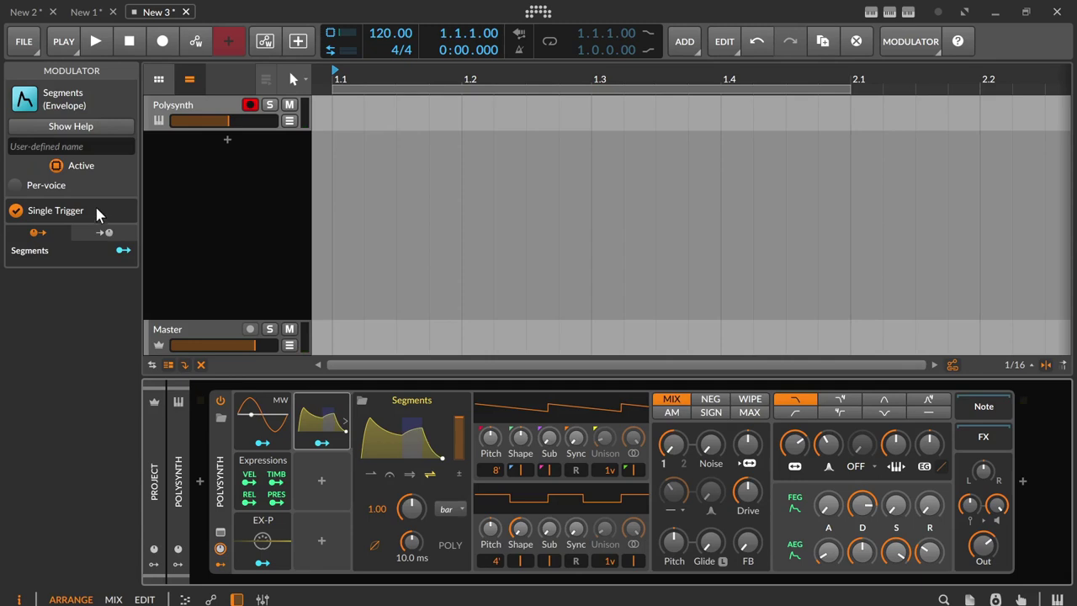
# Step: Toggle the Segments modulator's Per-voice option on and back off, and switch off Single Trigger
pyautogui.click(20, 187)
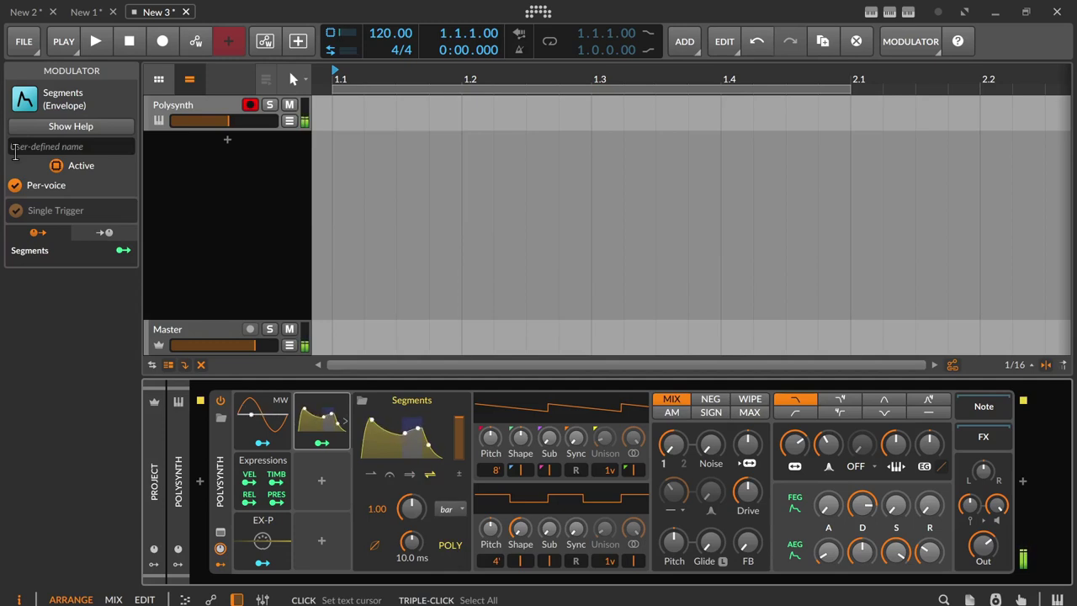
pyautogui.click(17, 187)
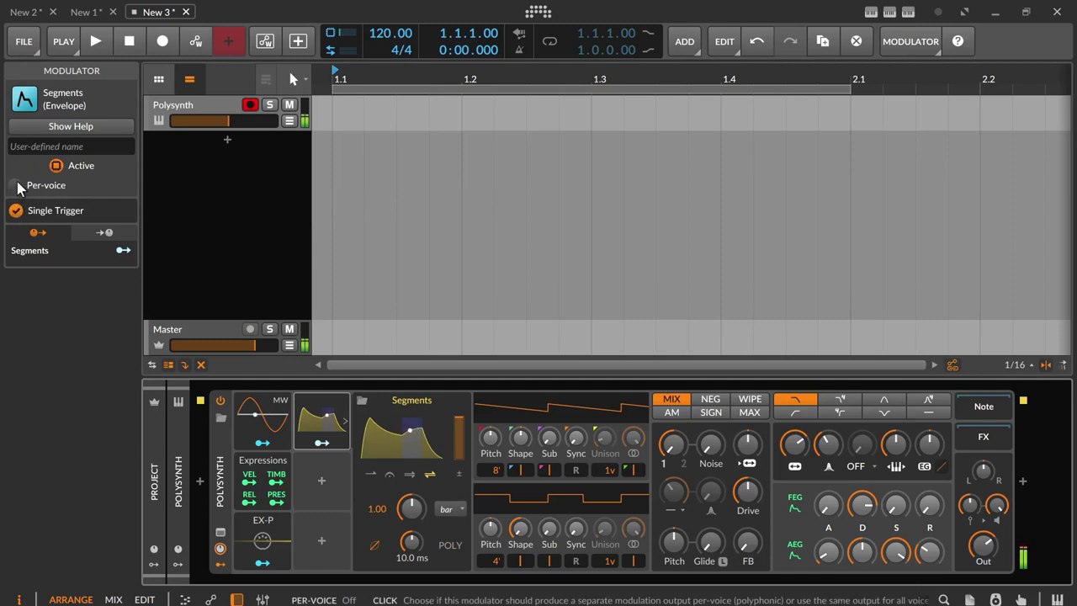
pyautogui.click(17, 211)
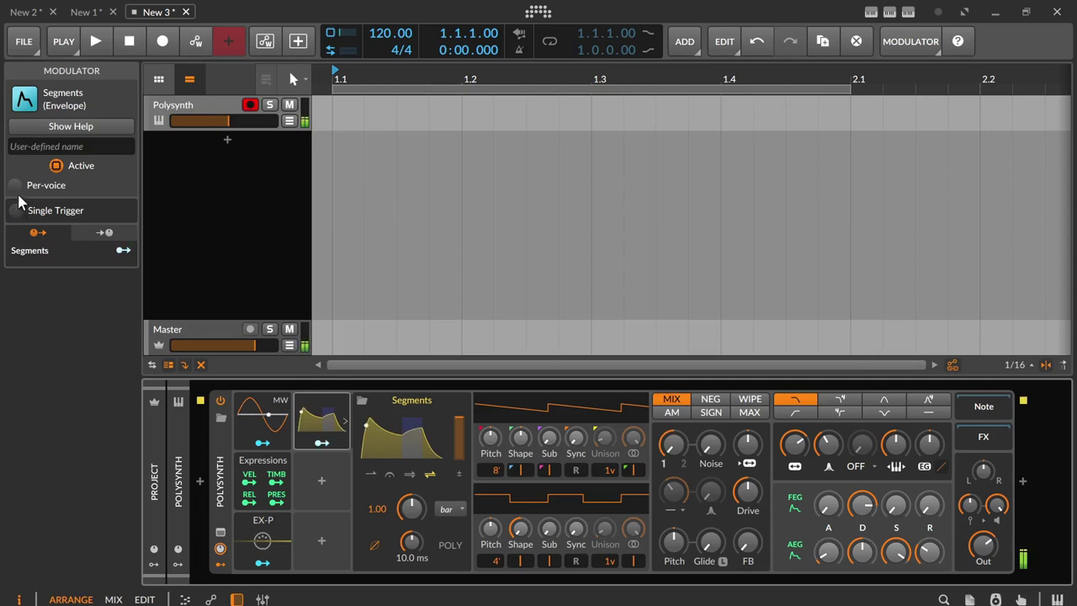
# Step: Try the custom name "Label Me" on the Segments modulator and clear it again
pyautogui.click(37, 146)
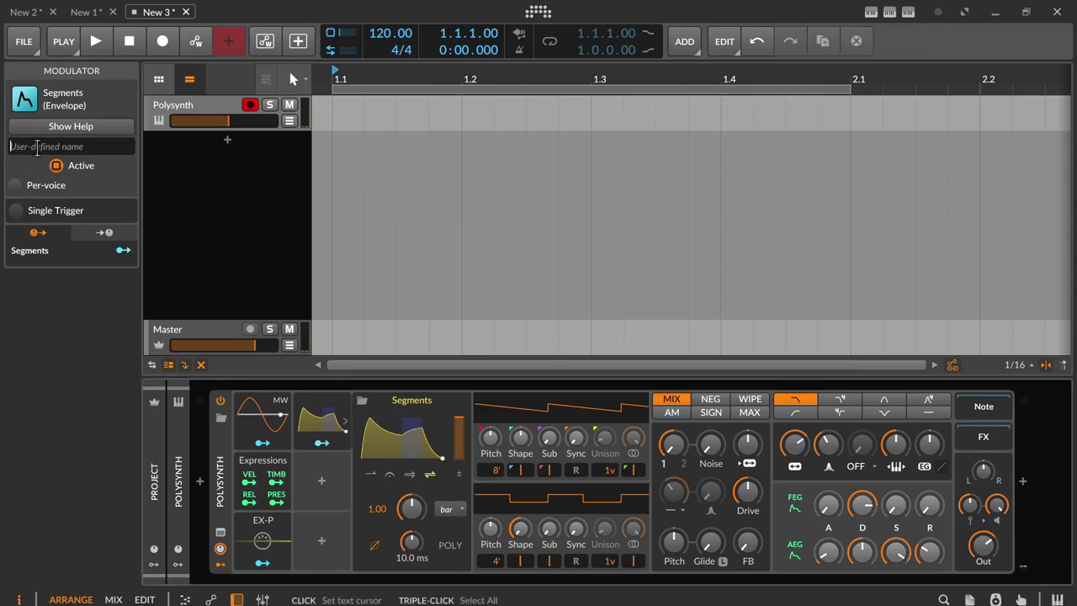
pyautogui.write('Label Me')
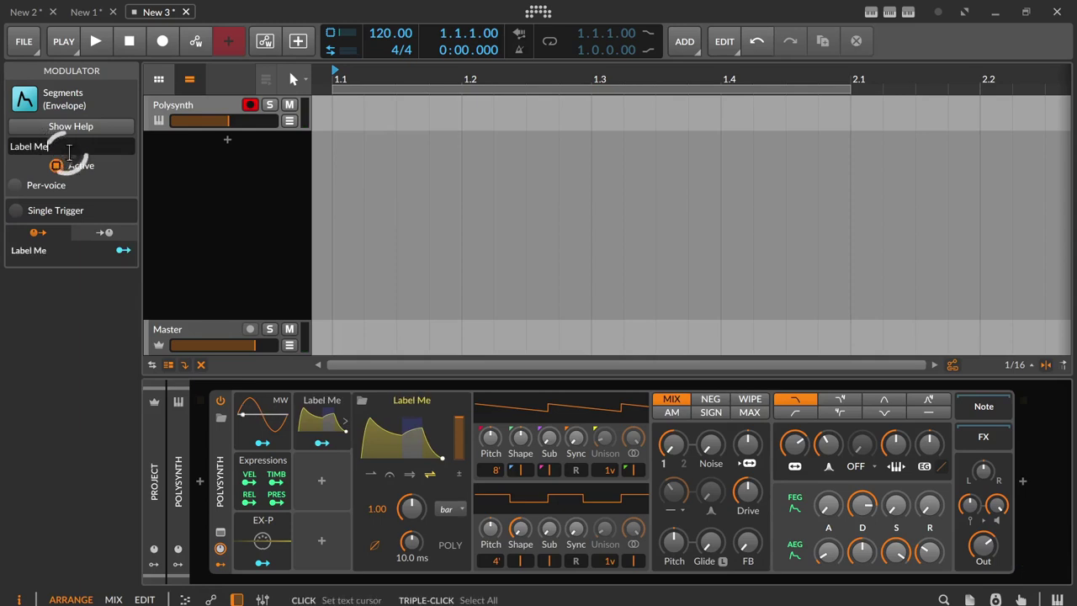
pyautogui.tripleClick(57, 144)
pyautogui.press('BackSpace')
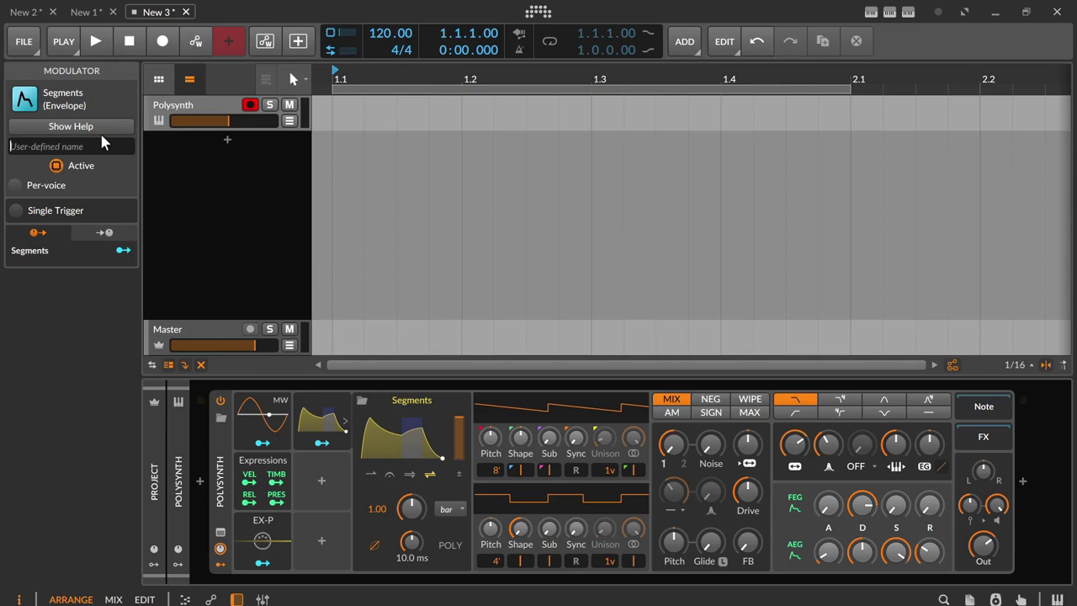
# Step: Look through the Segments modulator's help page, close it and select the modulator again
pyautogui.click(90, 128)
pyautogui.scroll(-5, 379, 219)
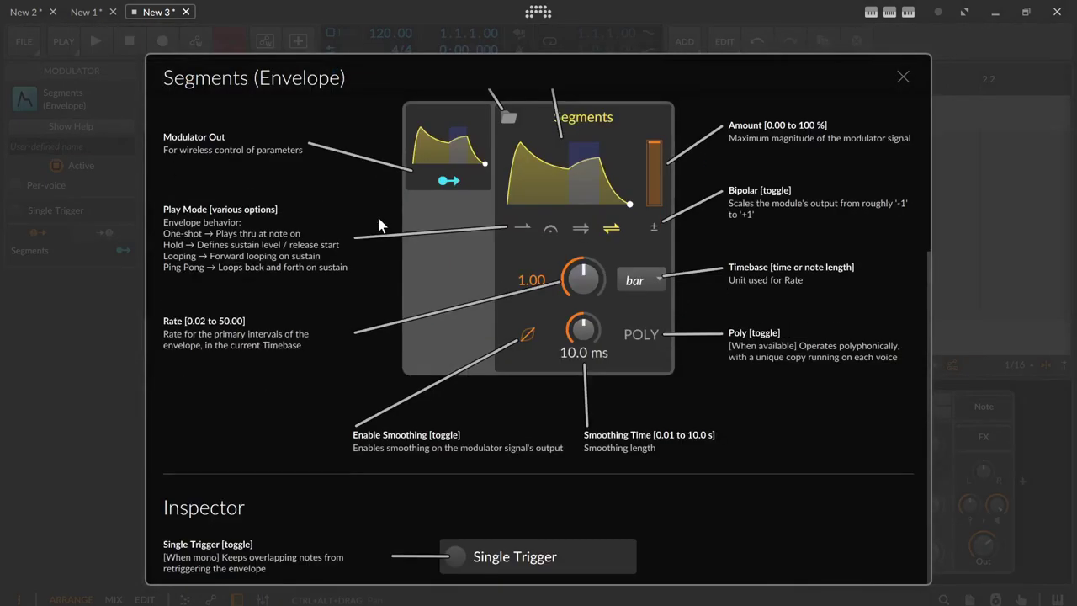
pyautogui.scroll(5, 379, 225)
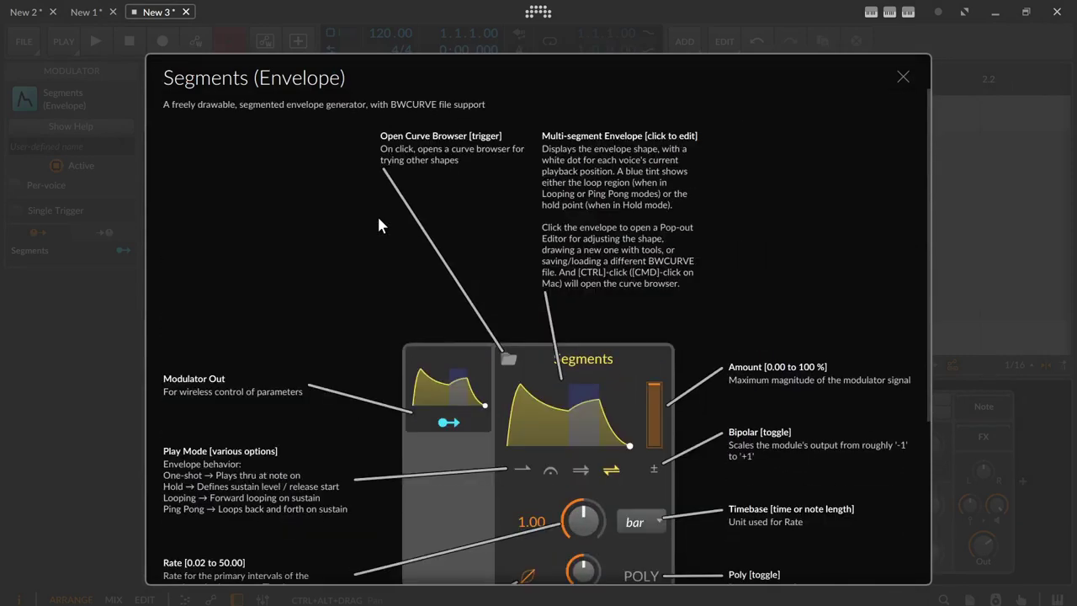
pyautogui.click(379, 222)
pyautogui.click(319, 421)
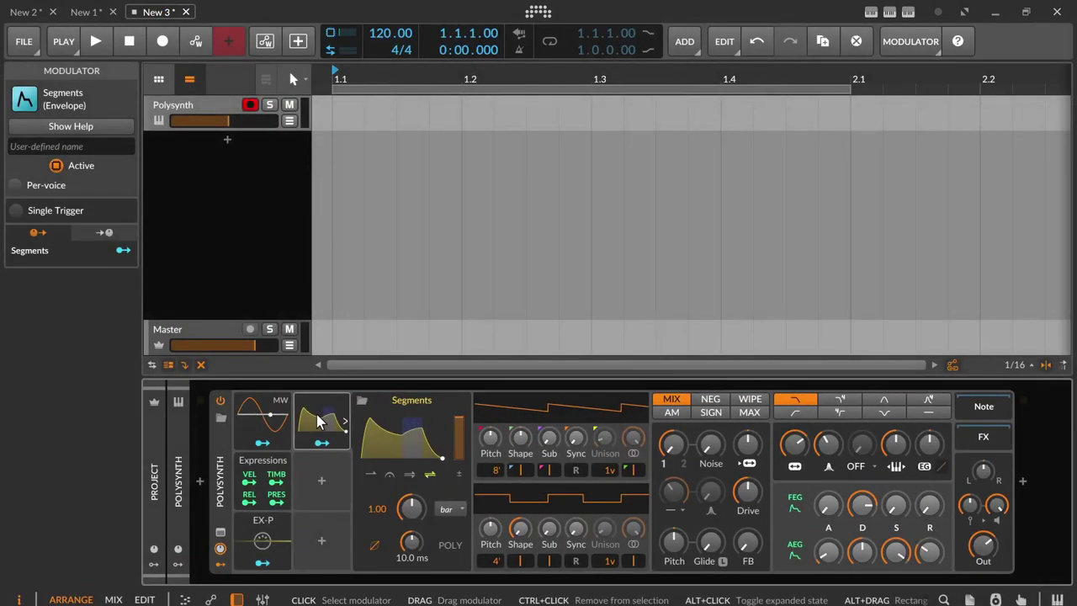
# Step: Browse the Envelope curves and the curves of any category for the Segments modulator, and leave without choosing one
pyautogui.click(362, 401)
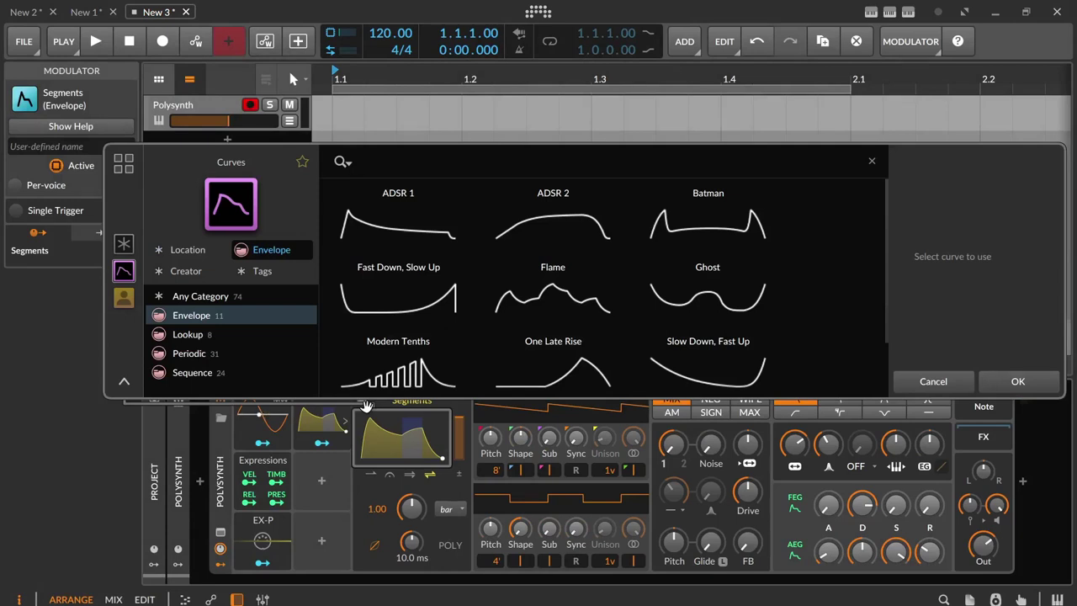
pyautogui.scroll(-2, 501, 348)
pyautogui.scroll(2, 500, 348)
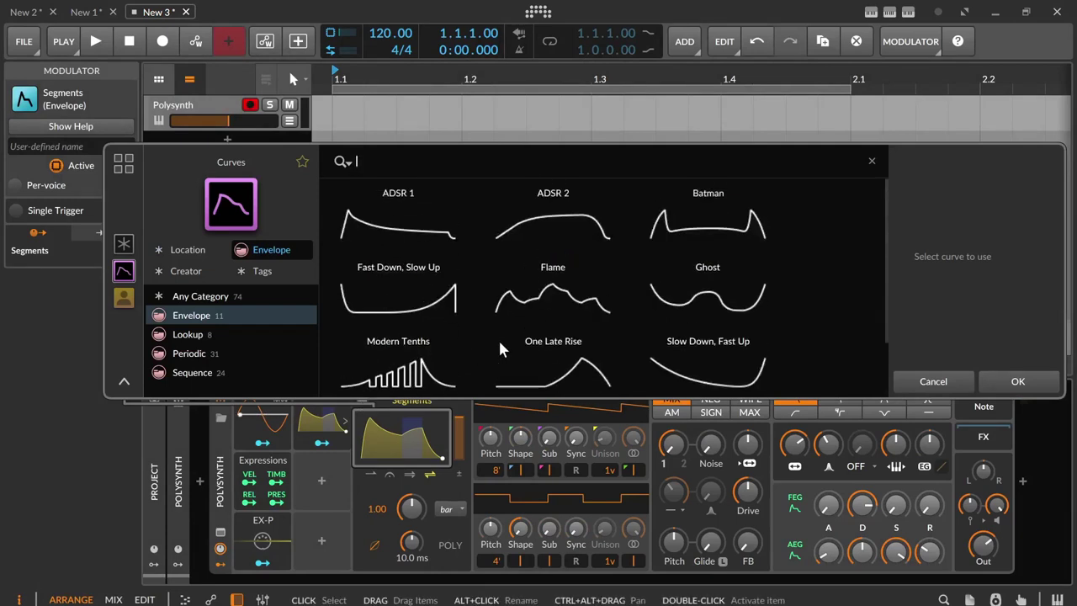
pyautogui.click(254, 294)
pyautogui.scroll(-3, 521, 295)
pyautogui.scroll(-10, 520, 294)
pyautogui.scroll(-8, 519, 294)
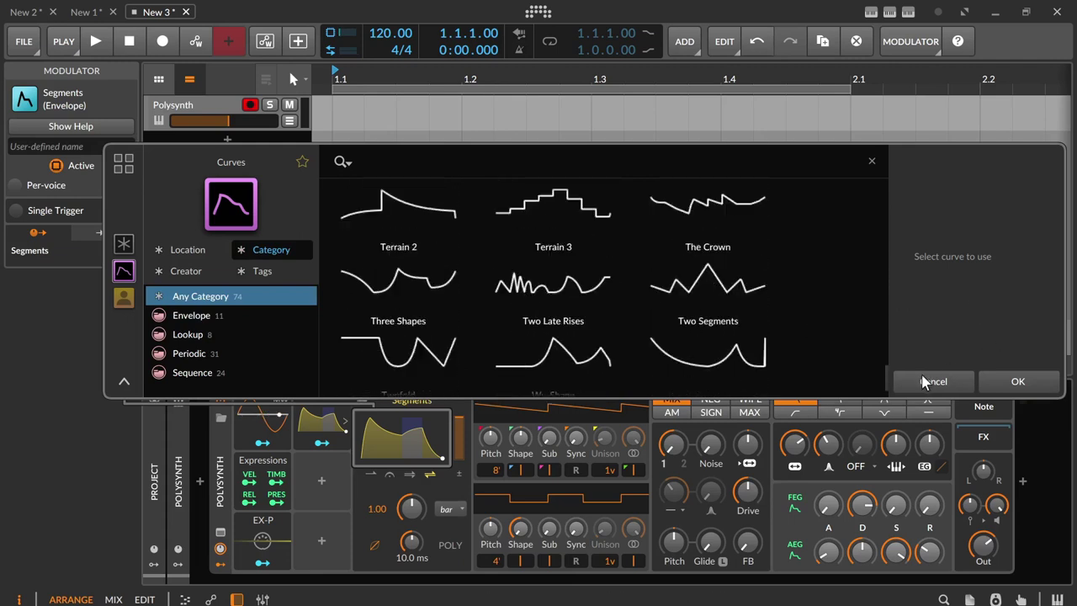
pyautogui.click(922, 379)
# Step: Reopen the curve browser directly from the envelope display, toggle the Envelope category filter, and cancel without loading a curve
pyautogui.keyDown('ctrl'); pyautogui.click(326, 429); pyautogui.keyUp('ctrl')
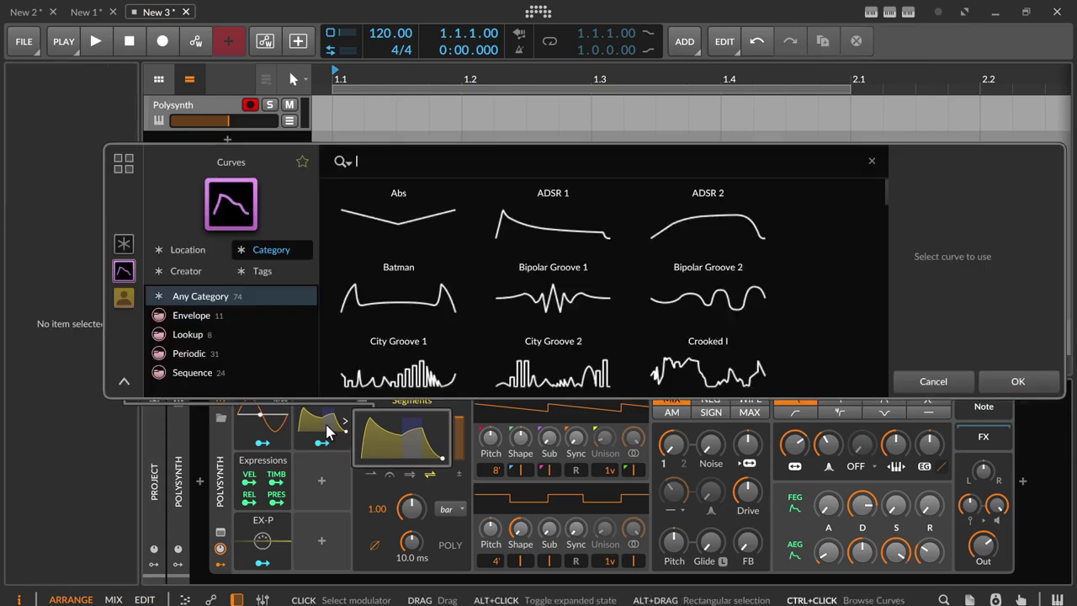
pyautogui.click(957, 383)
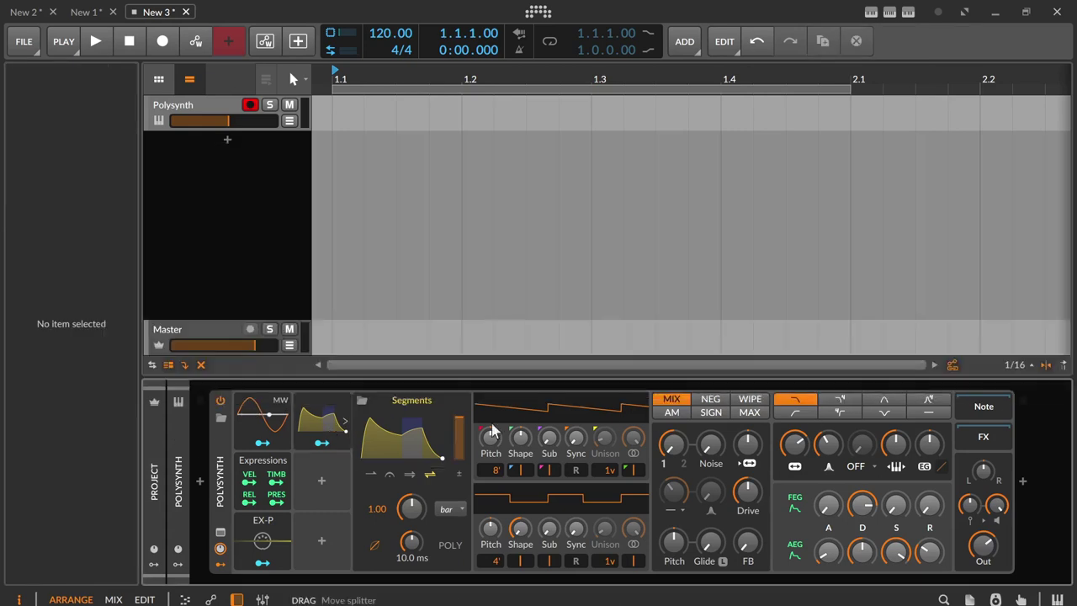
pyautogui.keyDown('ctrl'); pyautogui.click(413, 443); pyautogui.keyUp('ctrl')
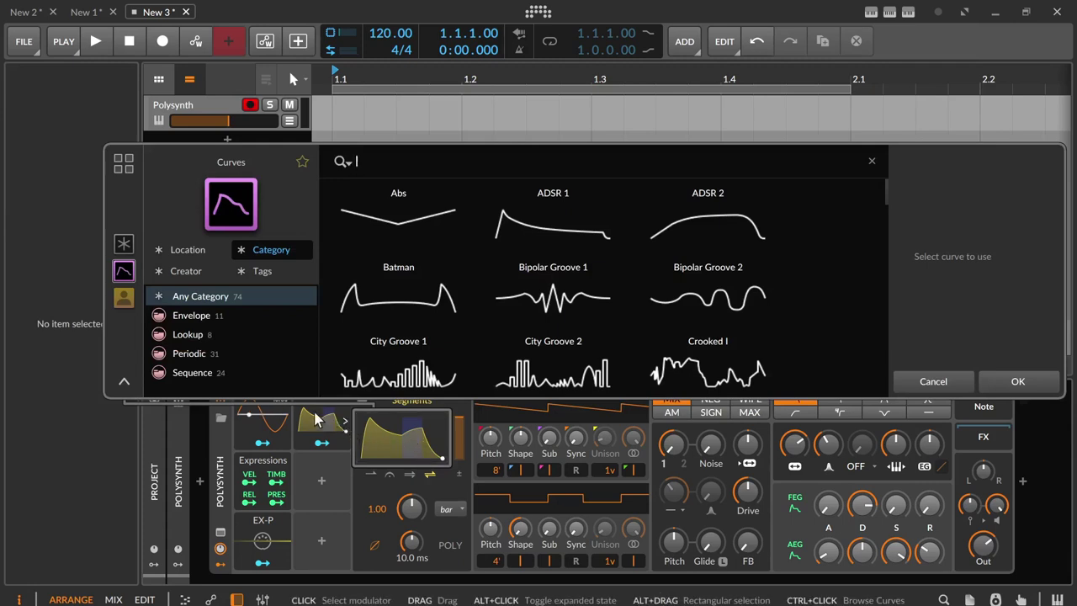
pyautogui.click(221, 316)
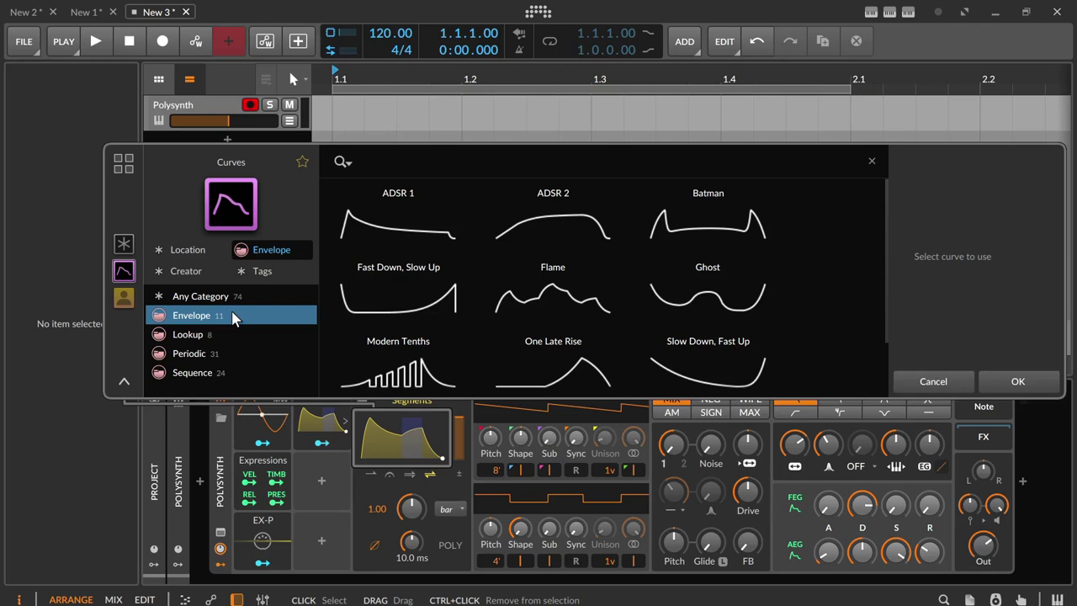
pyautogui.click(232, 316)
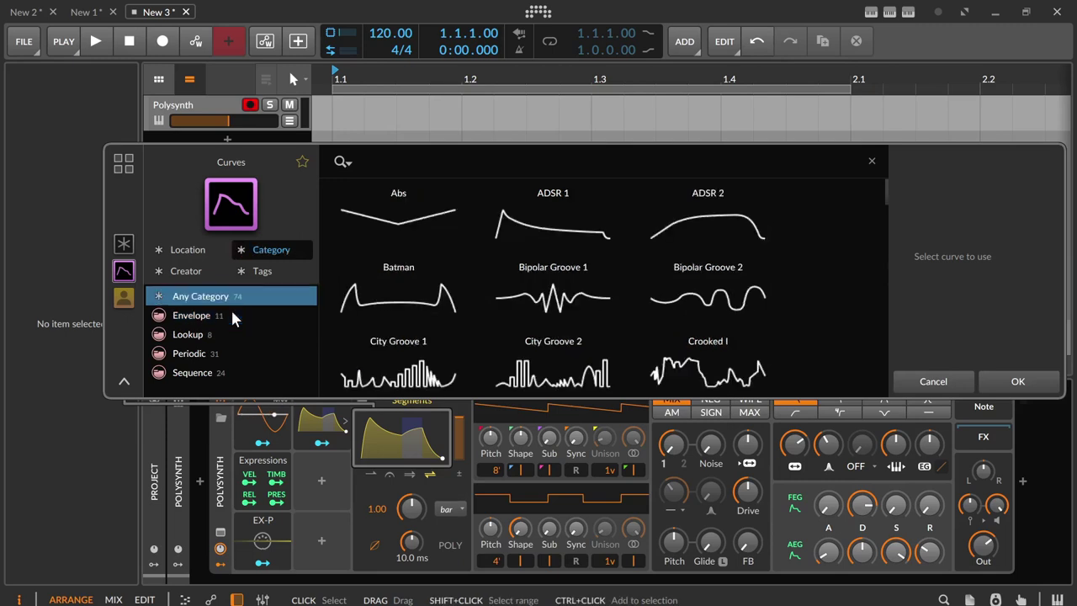
pyautogui.click(274, 250)
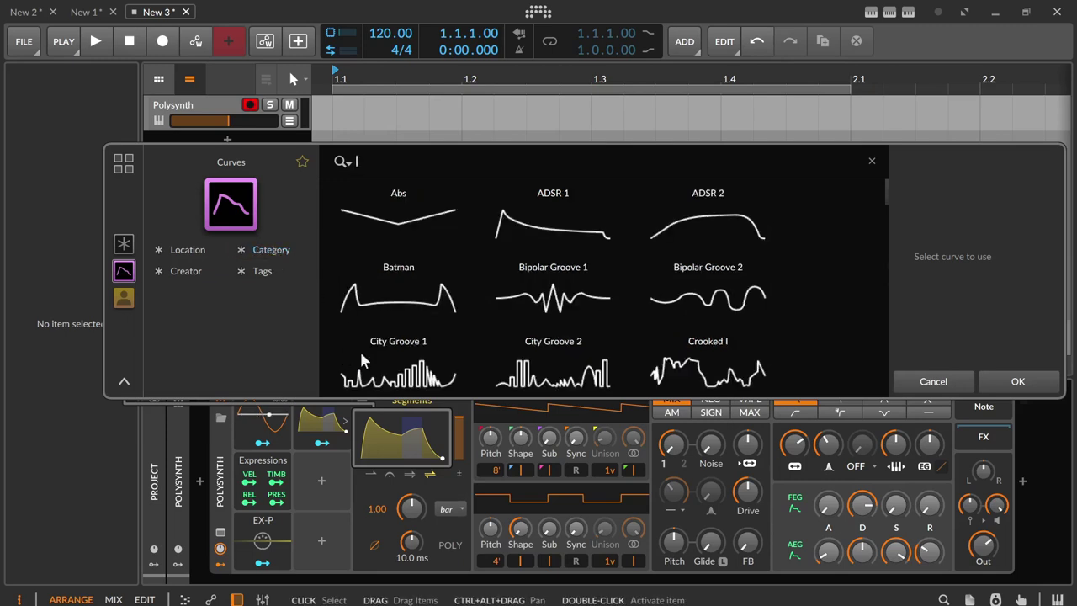
pyautogui.click(932, 381)
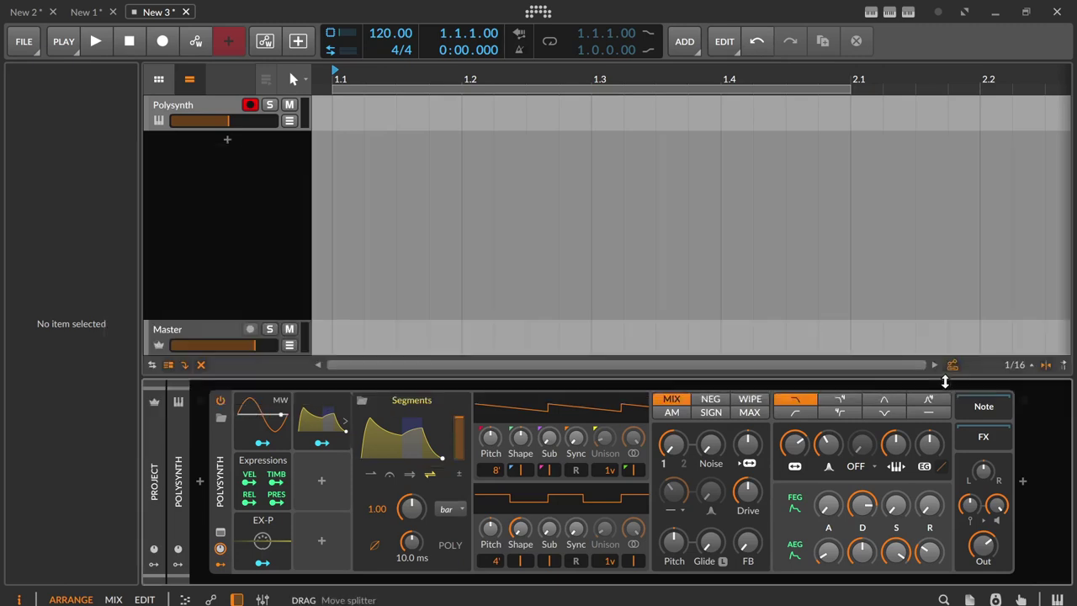
# Step: Reset the Segments modulator's curve to its default shape and enable Per-voice
pyautogui.rightClick(401, 435)
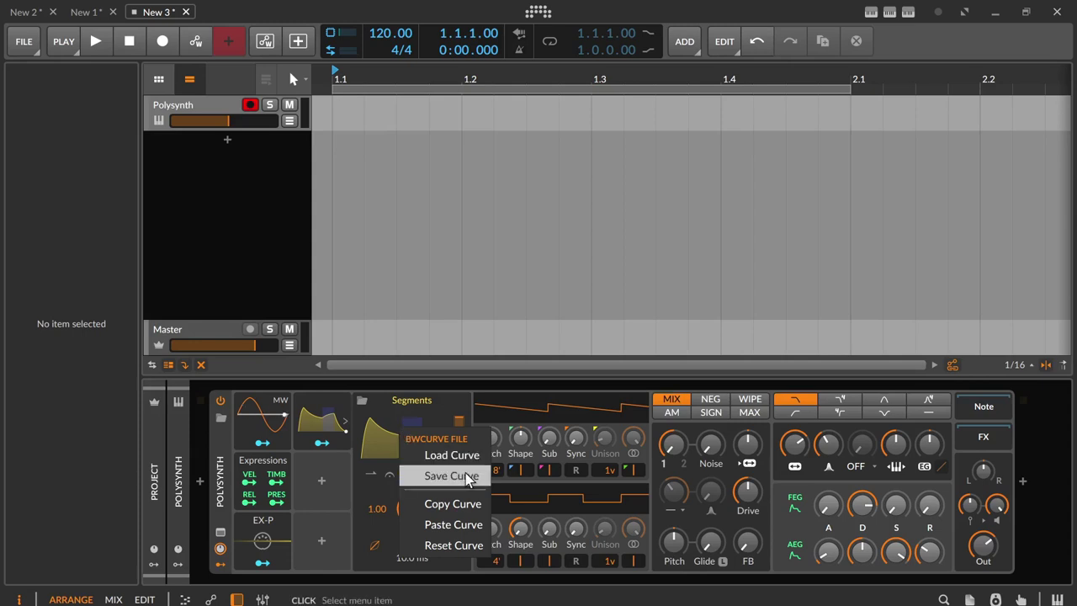
pyautogui.click(454, 545)
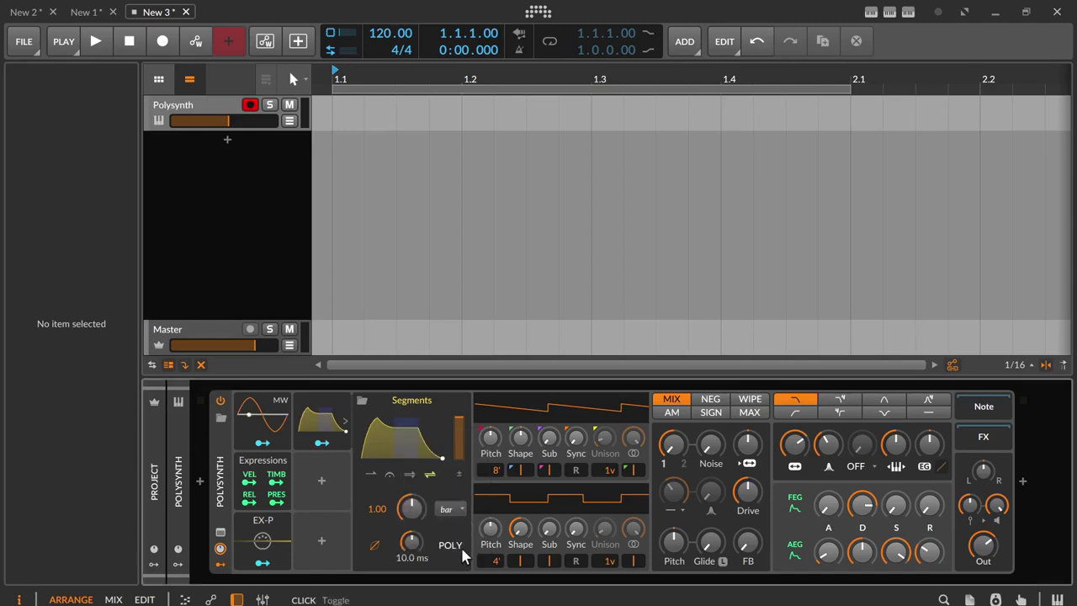
pyautogui.click(326, 418)
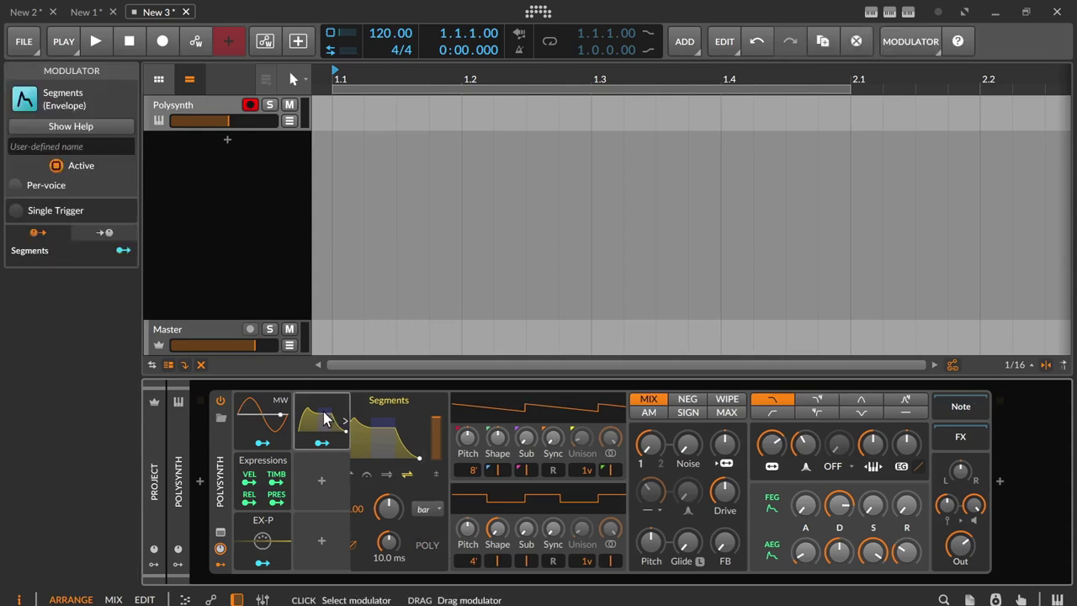
pyautogui.click(326, 418)
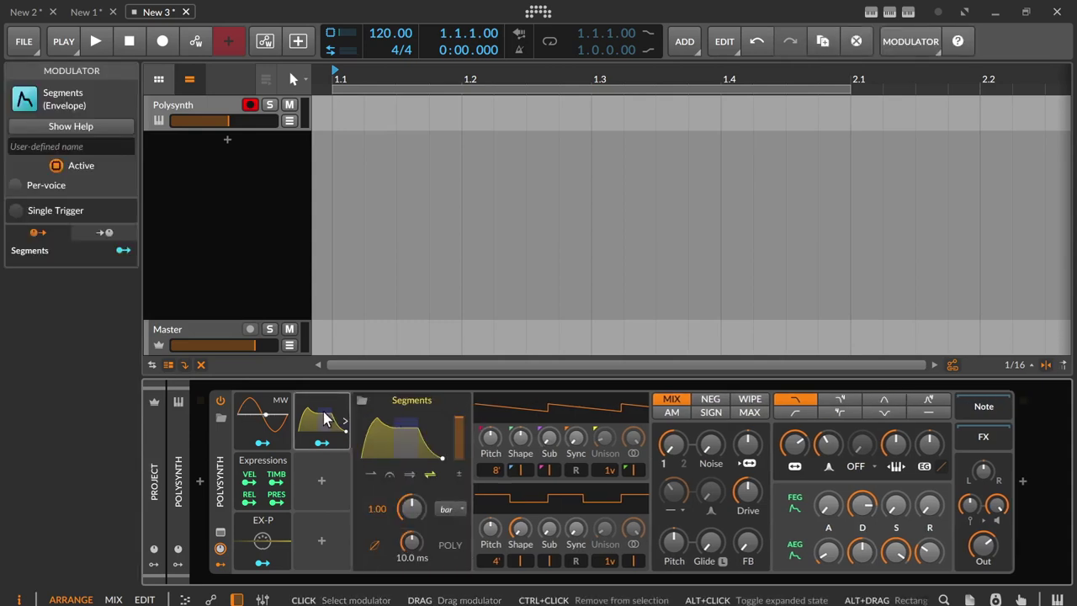
pyautogui.click(15, 185)
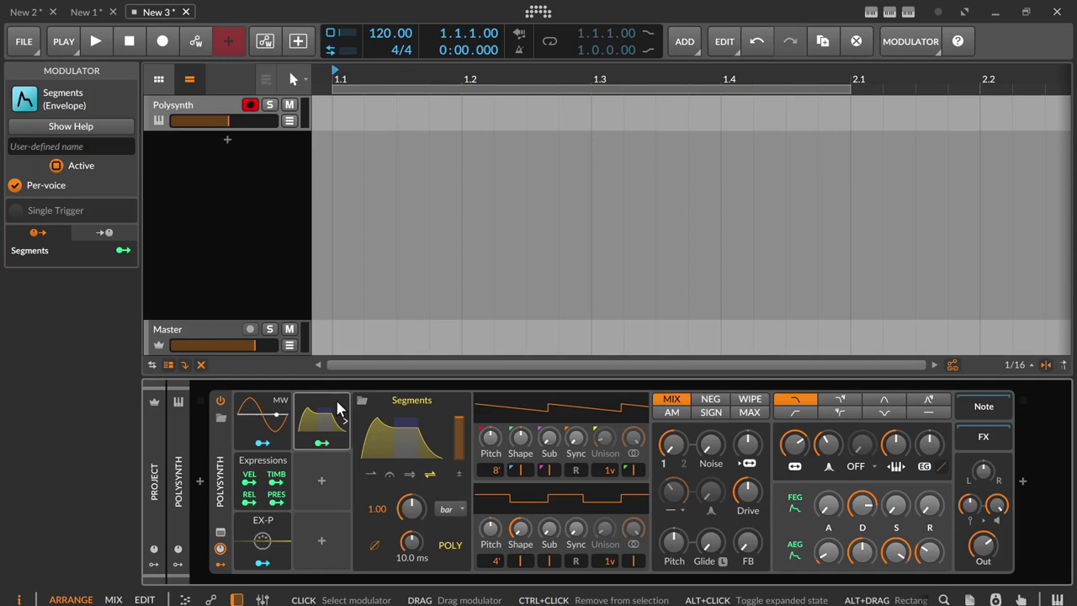
# Step: Show the Segments curve in an enlarged pop-out editor, checking the curve browser from there and returning without loading a curve
pyautogui.click(383, 434)
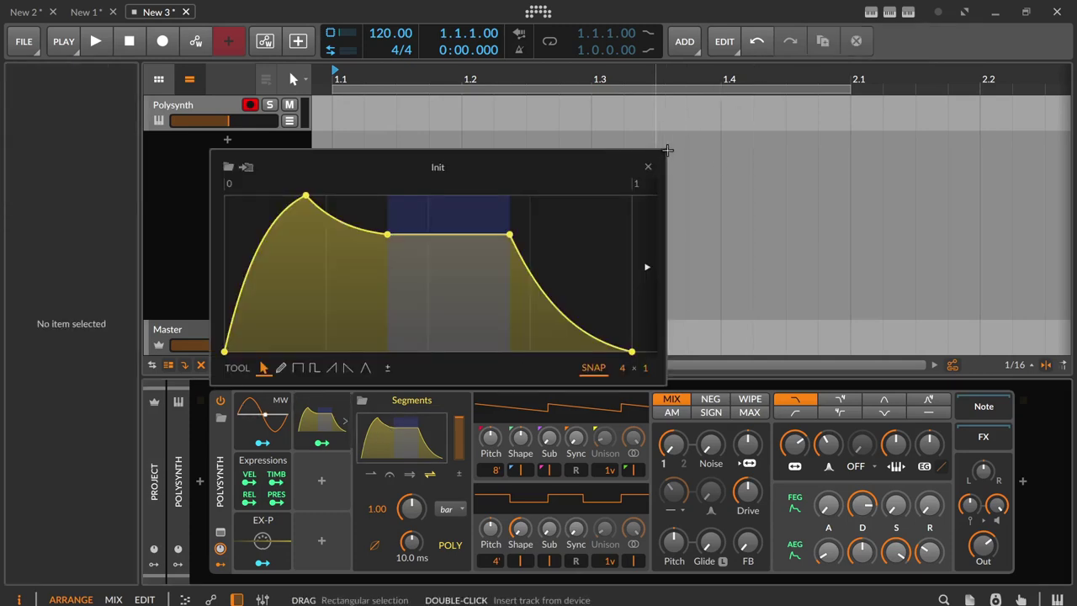
pyautogui.moveTo(674, 148); pyautogui.dragTo(796, 90)
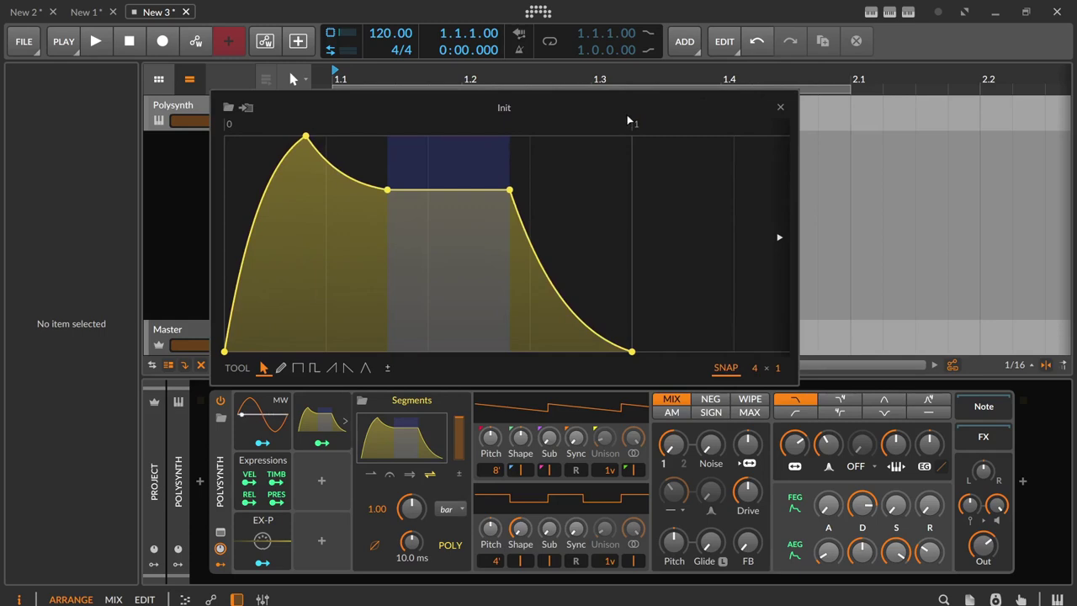
pyautogui.click(228, 109)
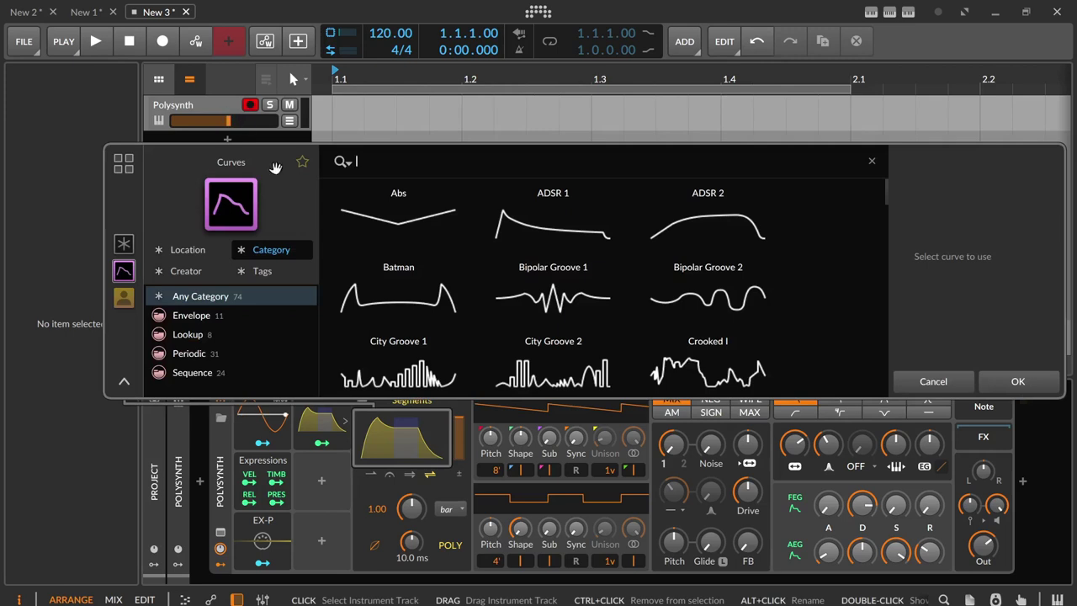
pyautogui.click(921, 377)
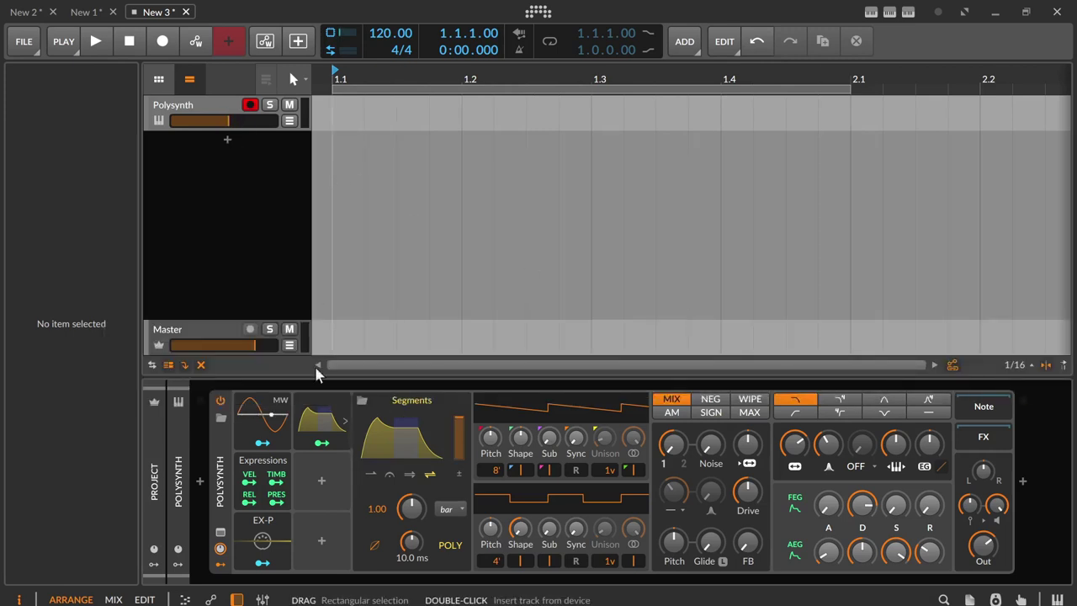
pyautogui.click(390, 428)
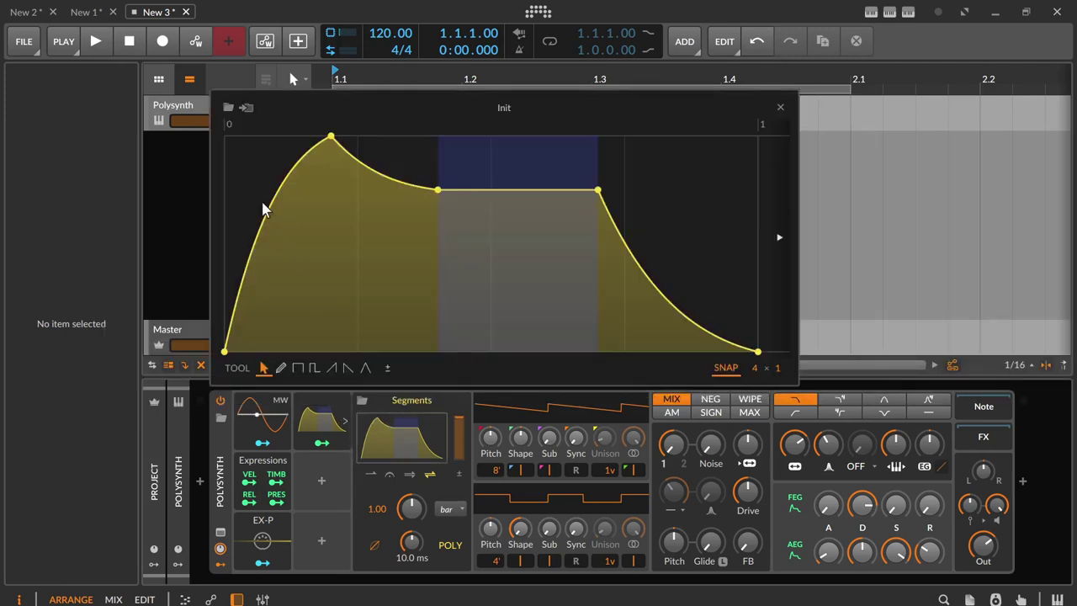
# Step: Look at the options for saving the Init curve to the library and leave without saving
pyautogui.click(246, 107)
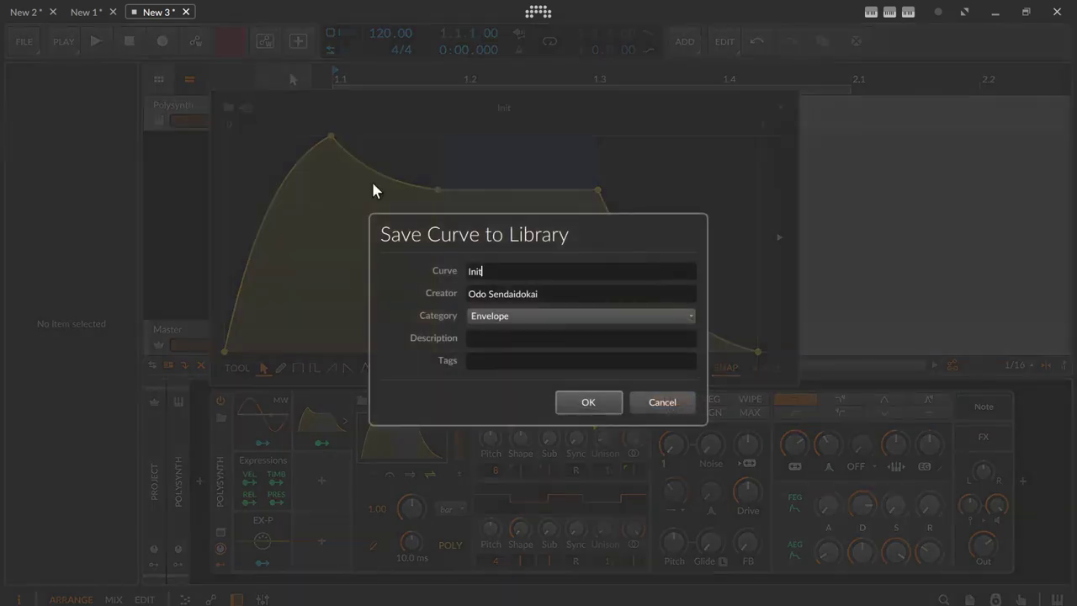
pyautogui.click(657, 403)
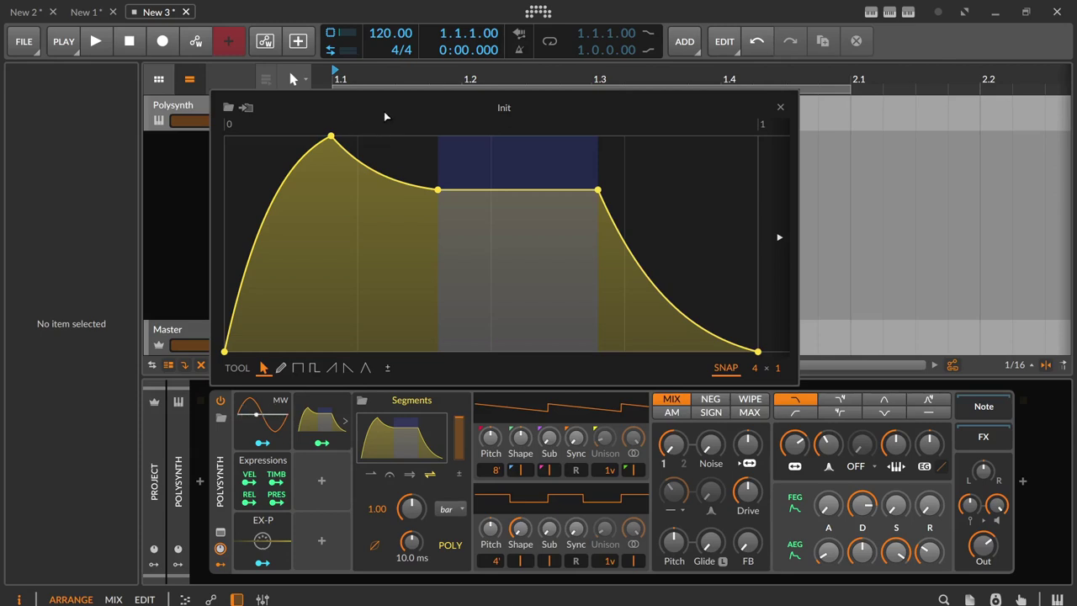
# Step: Zoom and pan the curve editor's time range out and in, and fit the whole curve back into view
pyautogui.moveTo(390, 129); pyautogui.dragTo(302, 105)
pyautogui.moveTo(494, 265); pyautogui.dragTo(547, 250)
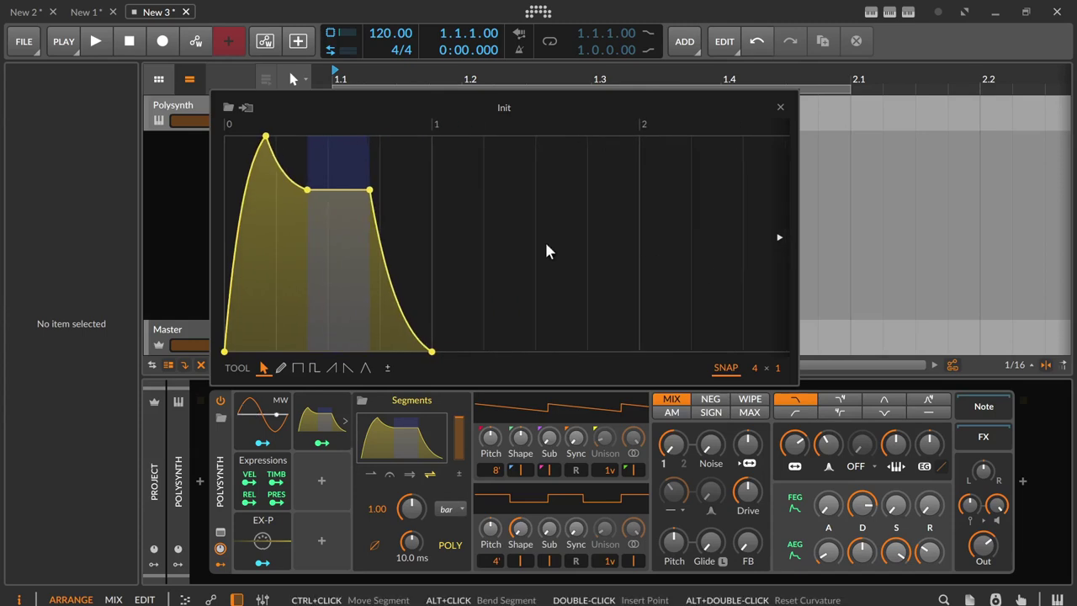
pyautogui.doubleClick(330, 126)
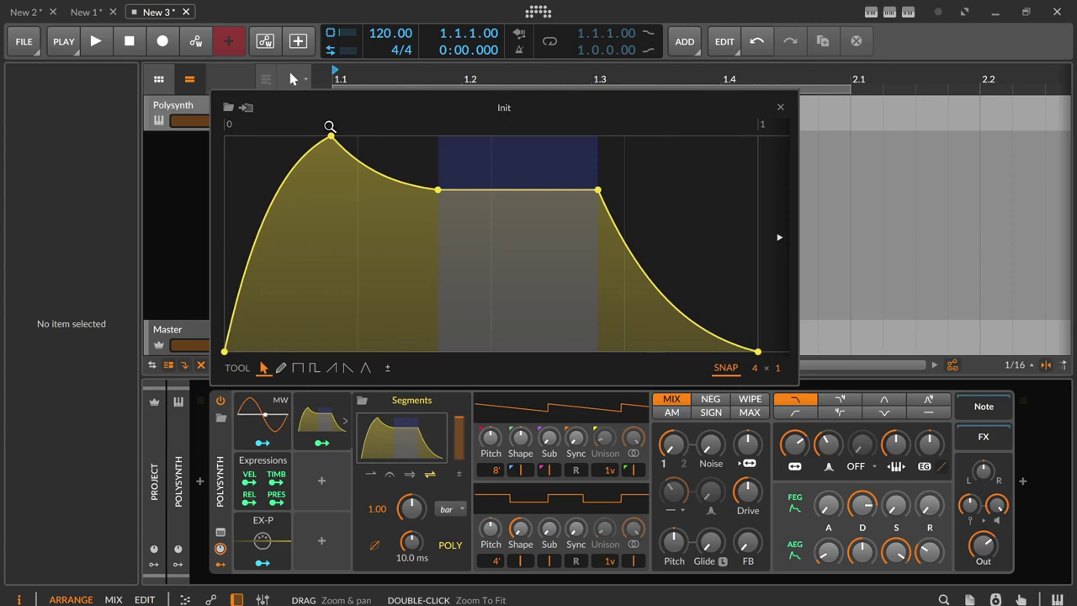
pyautogui.moveTo(337, 126); pyautogui.dragTo(497, 143)
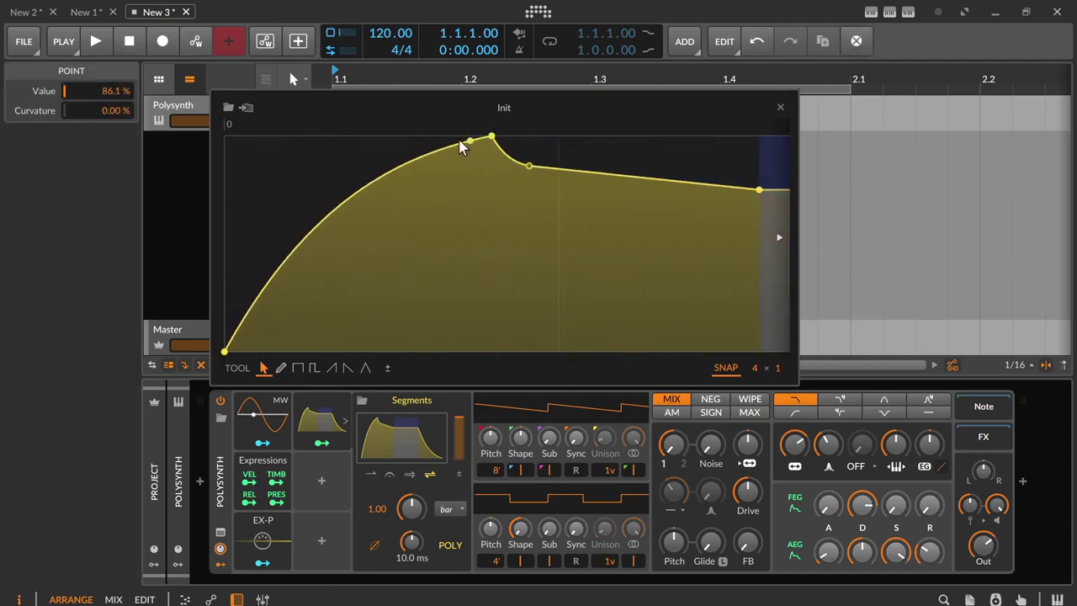
pyautogui.doubleClick(430, 127)
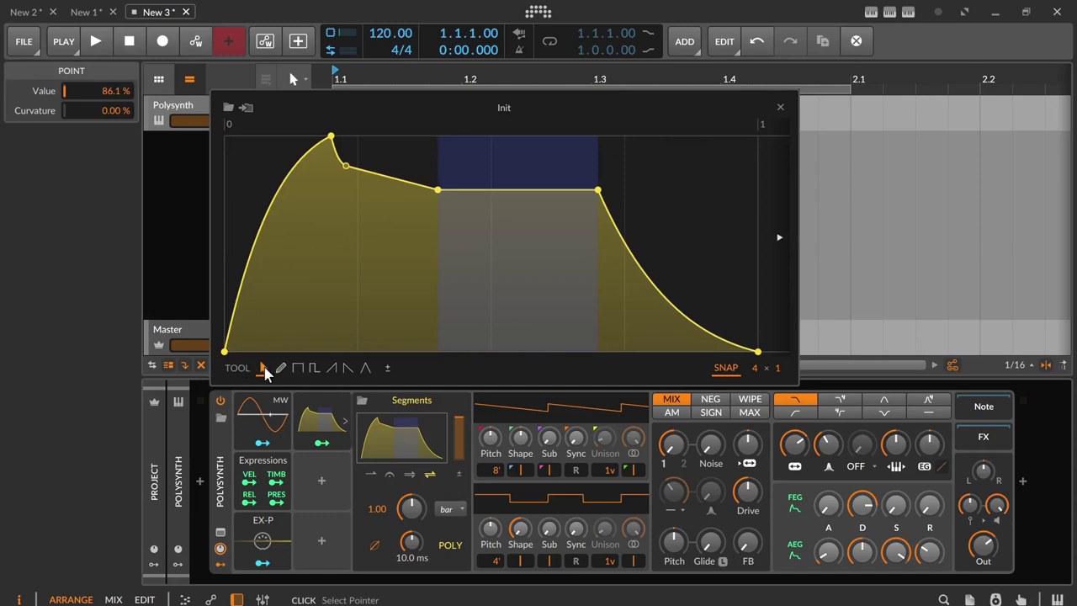
# Step: Move the attack peak lower and earlier, and move the point after it down to 38.3 %
pyautogui.scroll(-3, 269, 370)
pyautogui.scroll(2, 271, 370)
pyautogui.scroll(2, 270, 373)
pyautogui.moveTo(331, 137); pyautogui.dragTo(282, 198)
pyautogui.moveTo(345, 169); pyautogui.dragTo(392, 268)
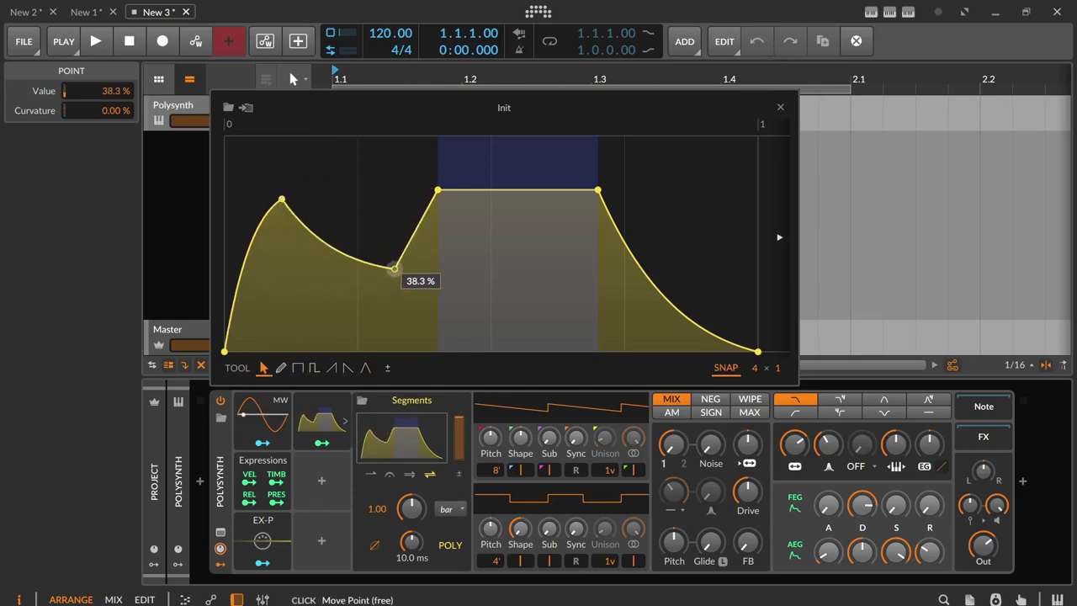
# Step: Add curve points before and inside the sustain section, one at 40.6 % in the decay, and two in the release, the first at 83.2 %
pyautogui.moveTo(403, 276)
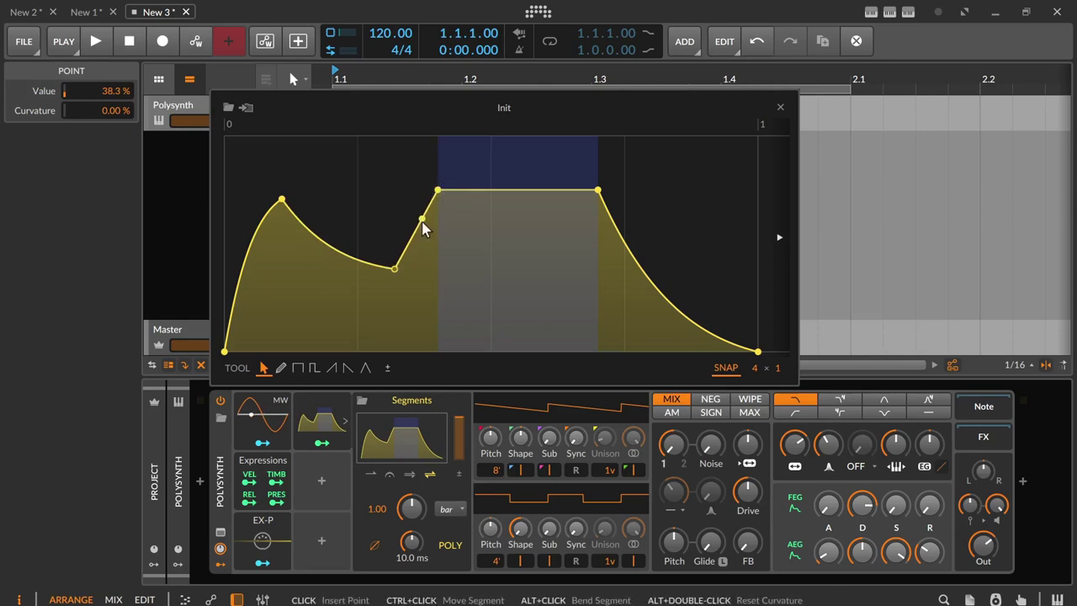
pyautogui.click(517, 189)
pyautogui.doubleClick(329, 250)
pyautogui.moveTo(327, 244); pyautogui.dragTo(324, 264)
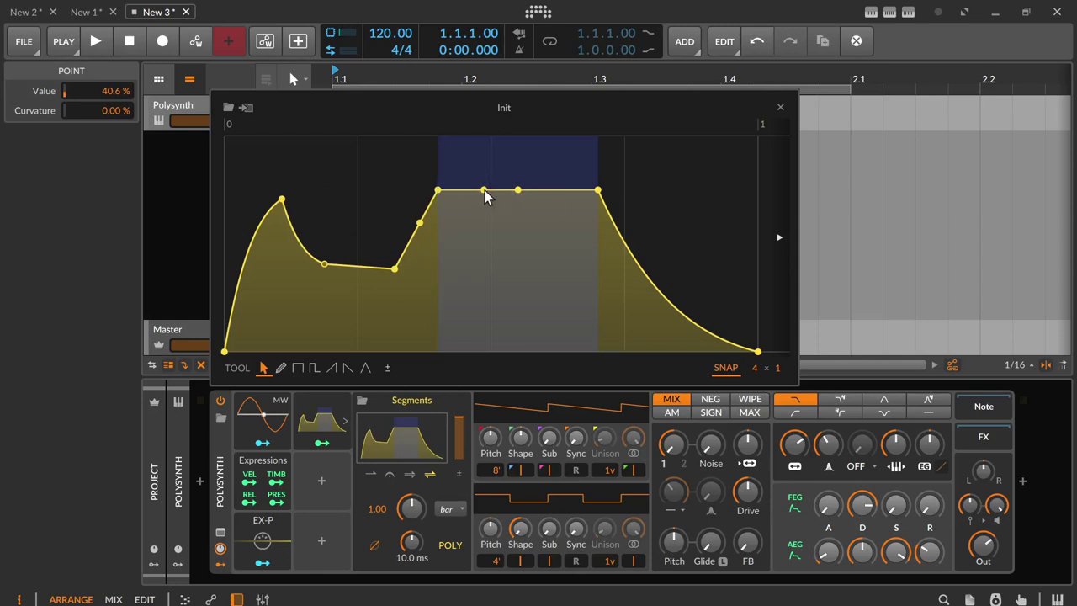
pyautogui.doubleClick(652, 173)
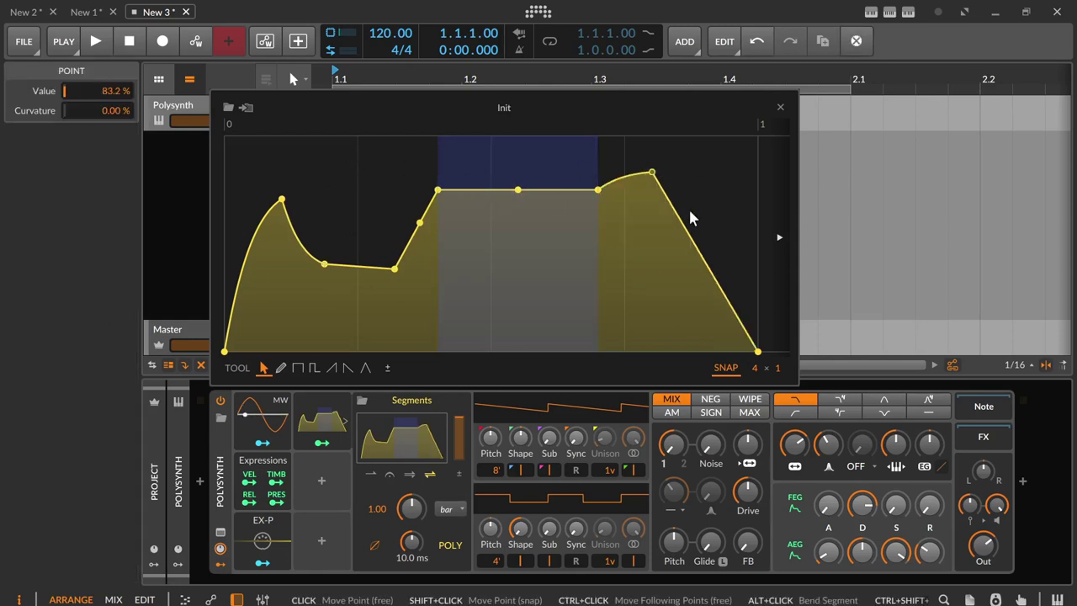
pyautogui.doubleClick(724, 205)
# Step: Insert points at 68.7 % before the loop region and 12.9 % inside it, and delete the 38.3 % valley point
pyautogui.click(360, 209)
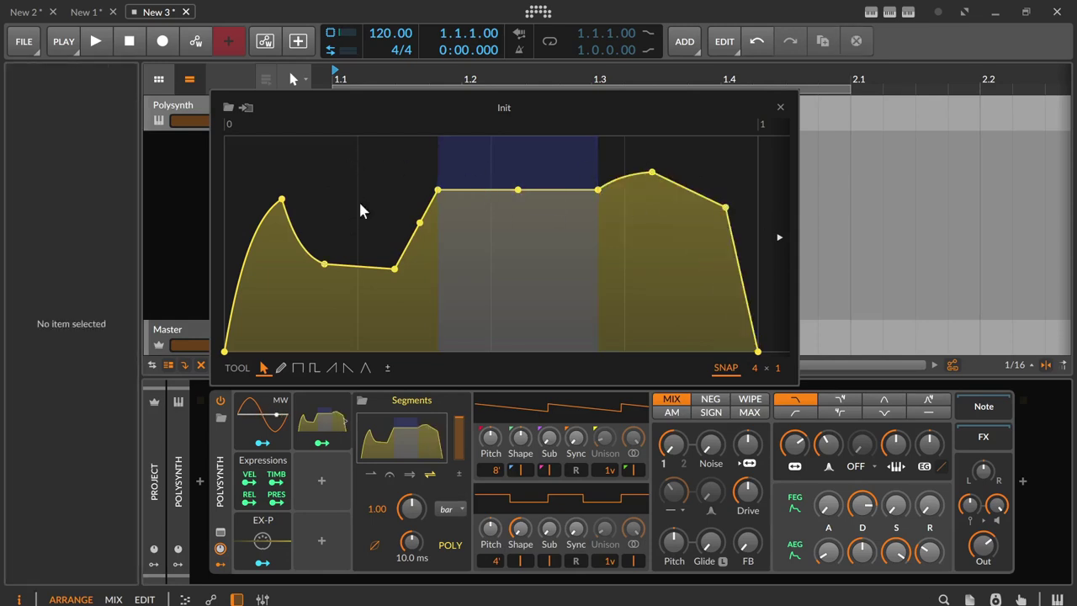
pyautogui.doubleClick(360, 208)
pyautogui.doubleClick(473, 322)
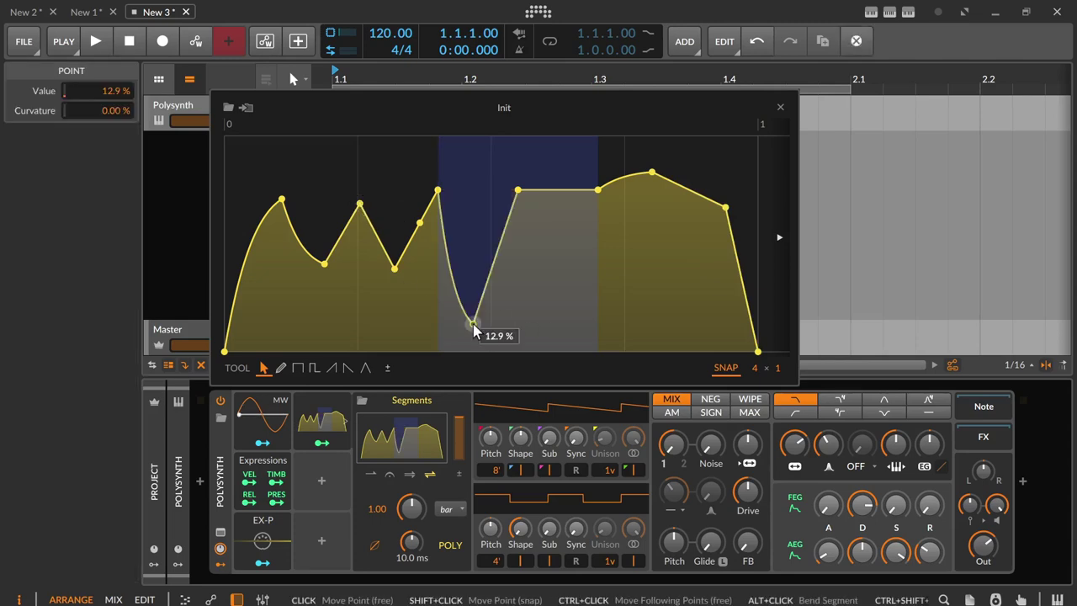
pyautogui.moveTo(360, 210)
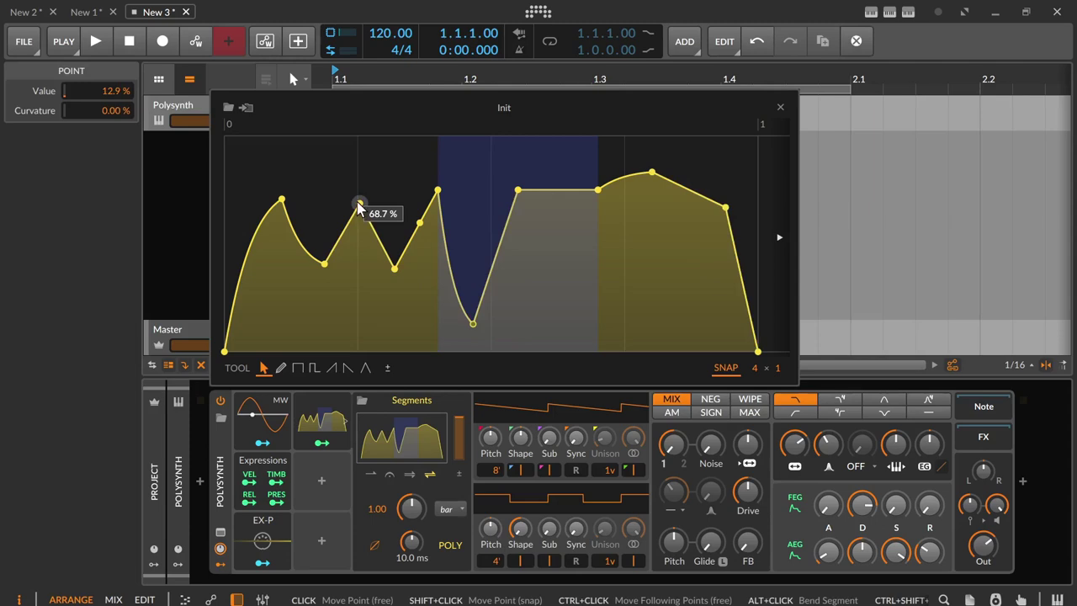
pyautogui.doubleClick(392, 269)
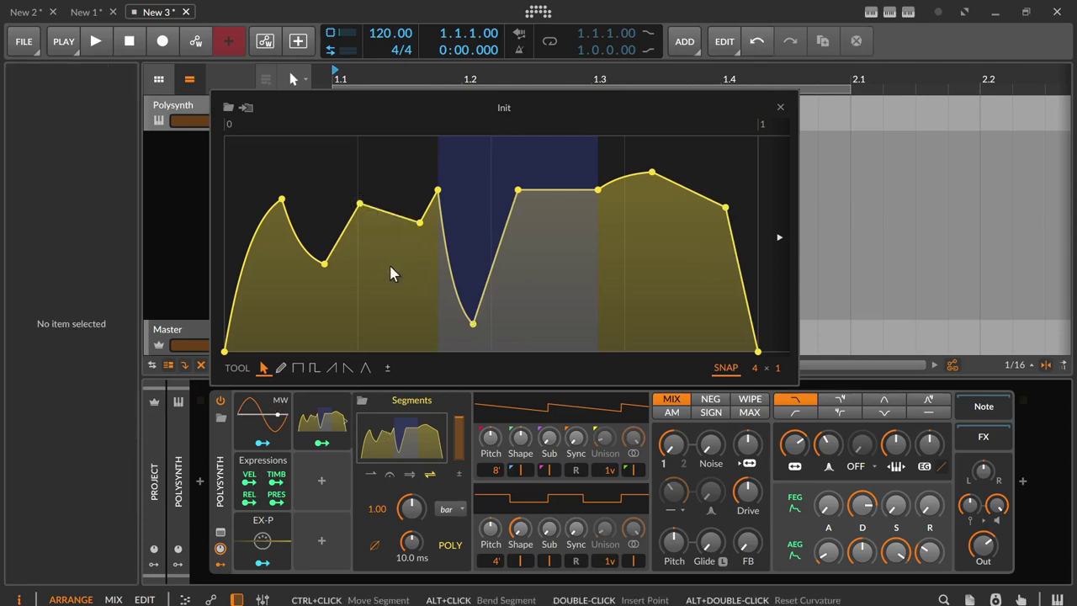
# Step: Raise the 68.7 % point to 75.7 % together with all following points, and lower the segment starting there to 70.5 %
pyautogui.moveTo(366, 210)
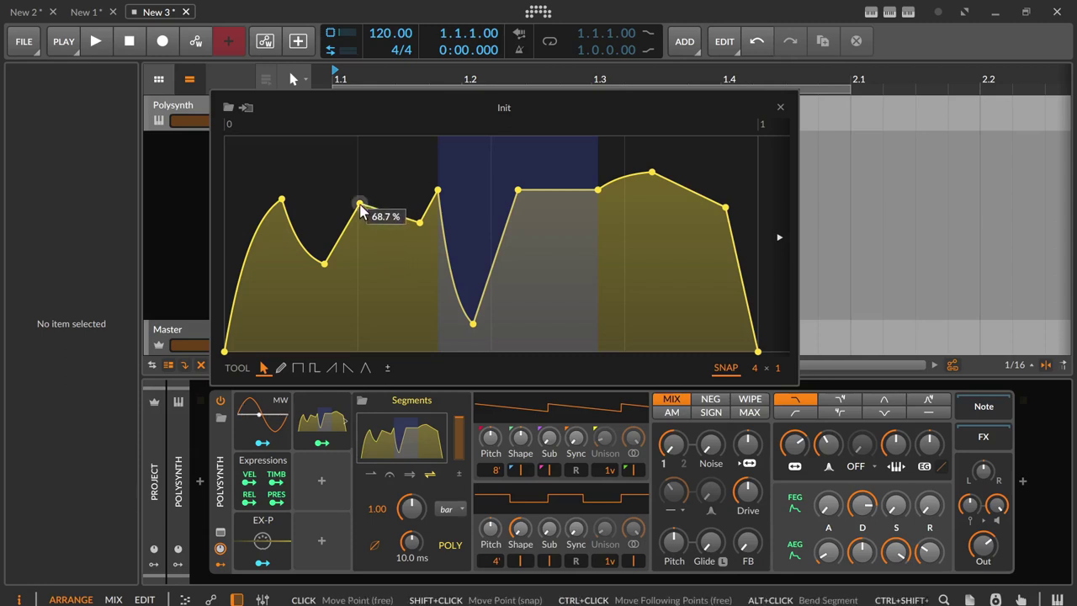
pyautogui.moveTo(362, 210)
pyautogui.mouseDown()
pyautogui.moveTo(456, 205)
pyautogui.moveTo(315, 197)
pyautogui.moveTo(501, 193)
pyautogui.moveTo(373, 193)
pyautogui.moveTo(366, 269)
pyautogui.moveTo(353, 174)
pyautogui.moveTo(358, 223)
pyautogui.moveTo(474, 207)
pyautogui.moveTo(356, 202)
pyautogui.moveTo(378, 192)
pyautogui.moveTo(339, 199)
pyautogui.moveTo(365, 207)
pyautogui.moveTo(364, 136)
pyautogui.moveTo(358, 352)
pyautogui.moveTo(373, 137)
pyautogui.moveTo(373, 319)
pyautogui.moveTo(362, 189)
pyautogui.mouseUp()
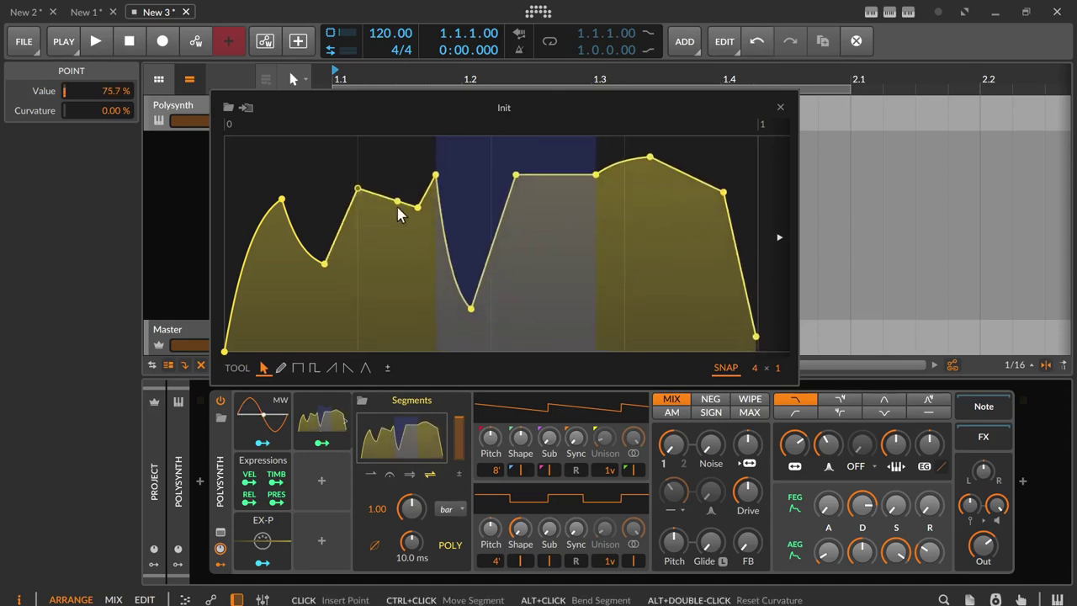
pyautogui.moveTo(387, 197)
pyautogui.mouseDown()
pyautogui.moveTo(387, 179)
pyautogui.moveTo(387, 317)
pyautogui.moveTo(388, 199)
pyautogui.mouseUp()
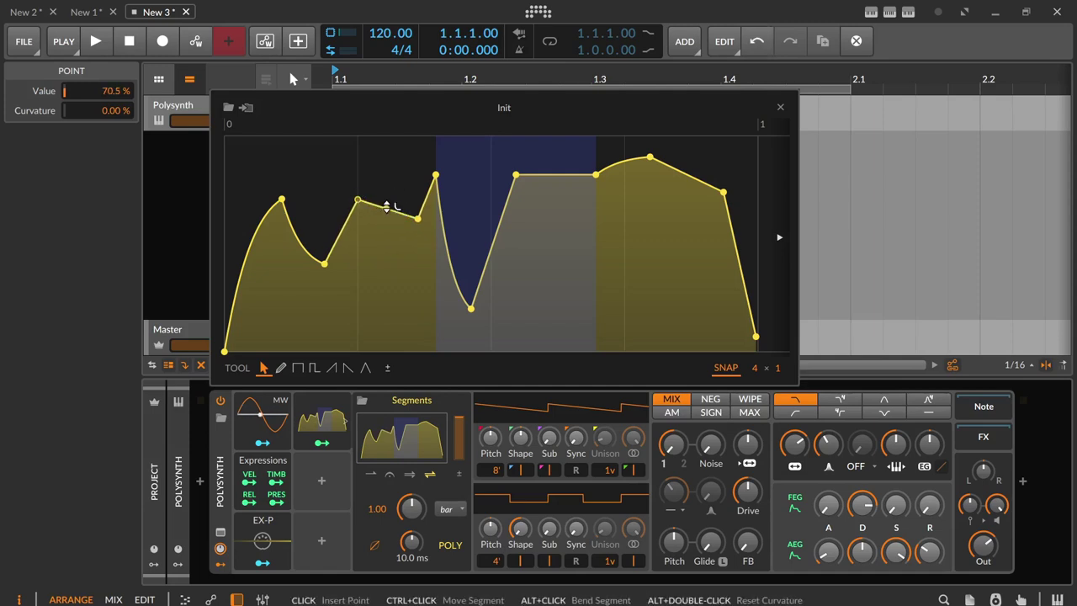
# Step: Bend the segment after the 70.5 % point to 100 % curvature, and bend the segments on both sides of the 82.0 % point
pyautogui.moveTo(387, 206); pyautogui.dragTo(387, 181)
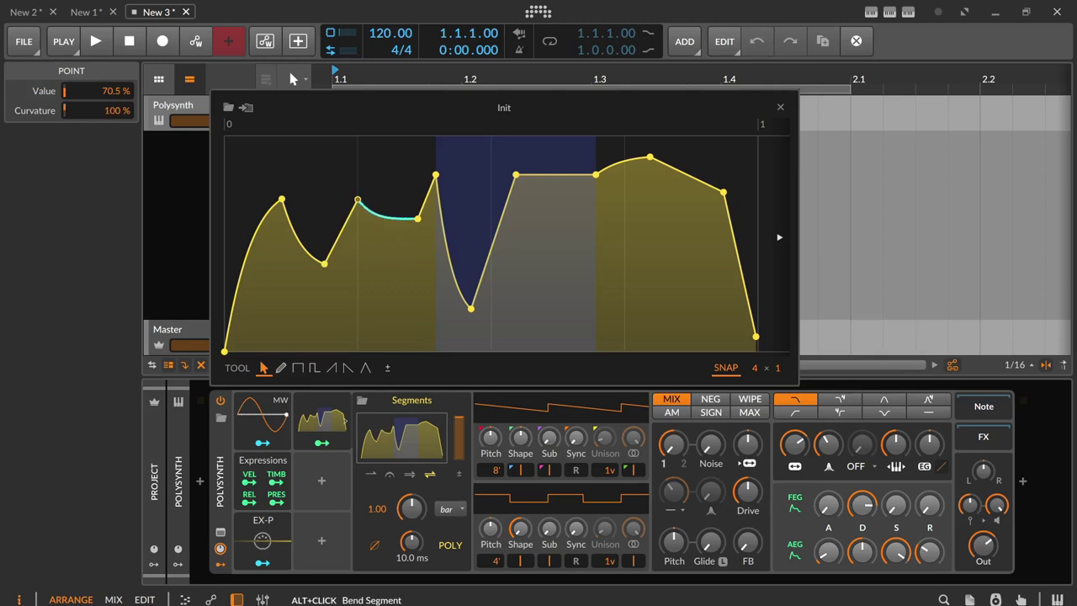
pyautogui.moveTo(452, 243); pyautogui.dragTo(452, 214)
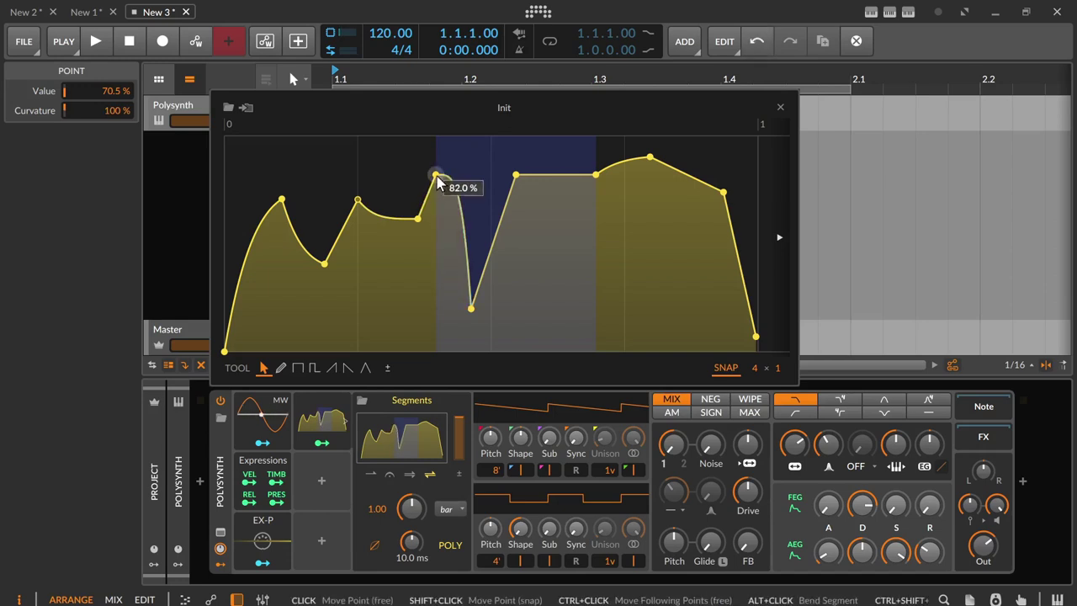
pyautogui.moveTo(436, 175); pyautogui.dragTo(436, 179)
# Step: Move the 70.5 % point to 42.5 %, and insert a point on the segment after it and delete it again
pyautogui.moveTo(357, 201); pyautogui.dragTo(377, 259)
pyautogui.doubleClick(398, 221)
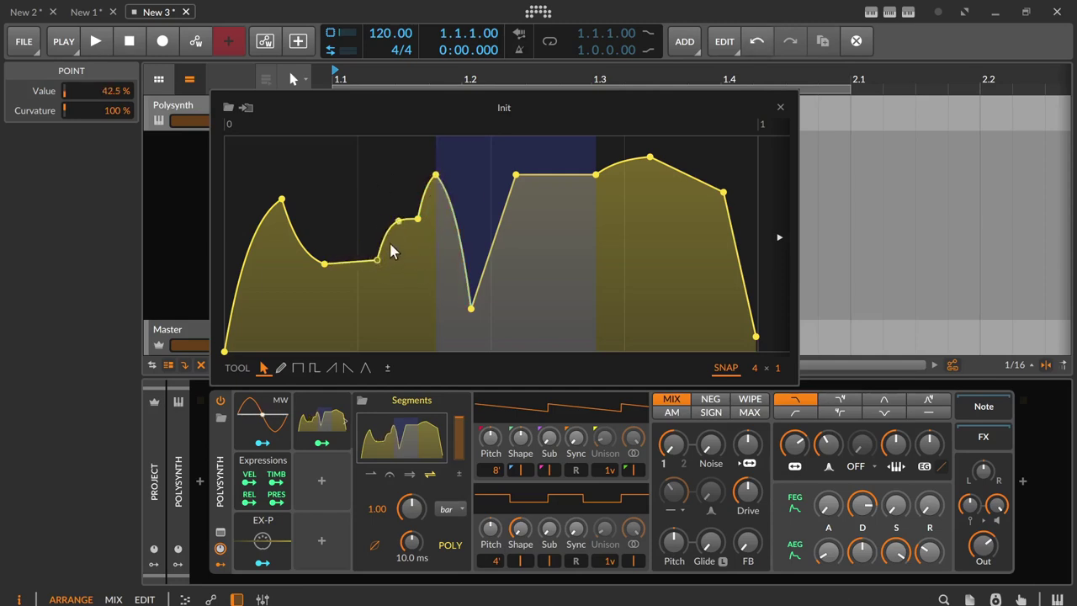
pyautogui.doubleClick(398, 220)
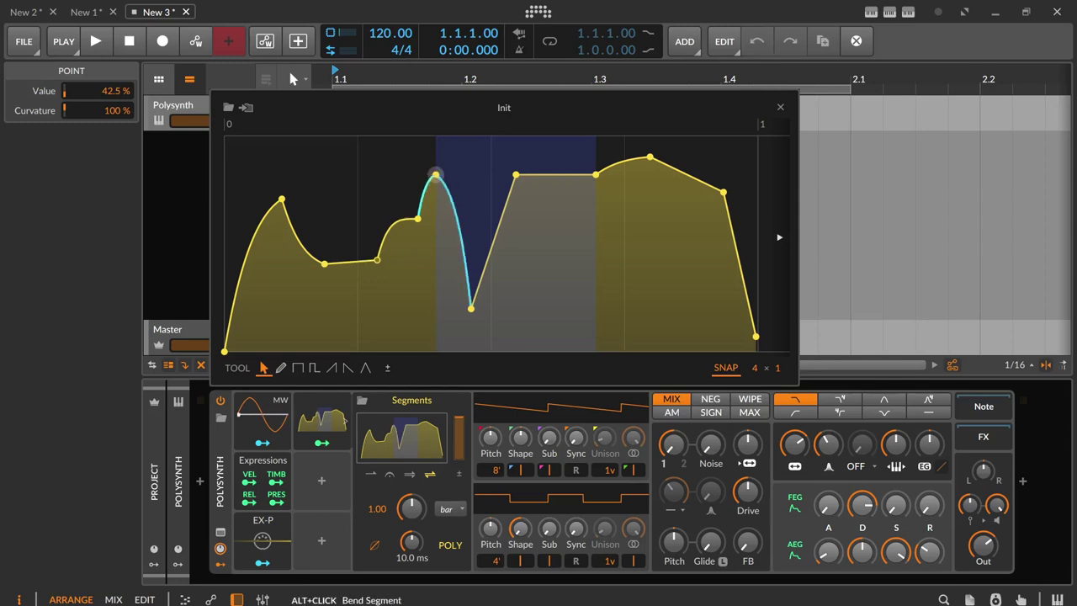
# Step: Bend both segments around the 42.5 % point into smooth transitions, moving the point before it to 57.3 % and finally down to 0.00 %
pyautogui.moveTo(378, 258); pyautogui.dragTo(377, 259)
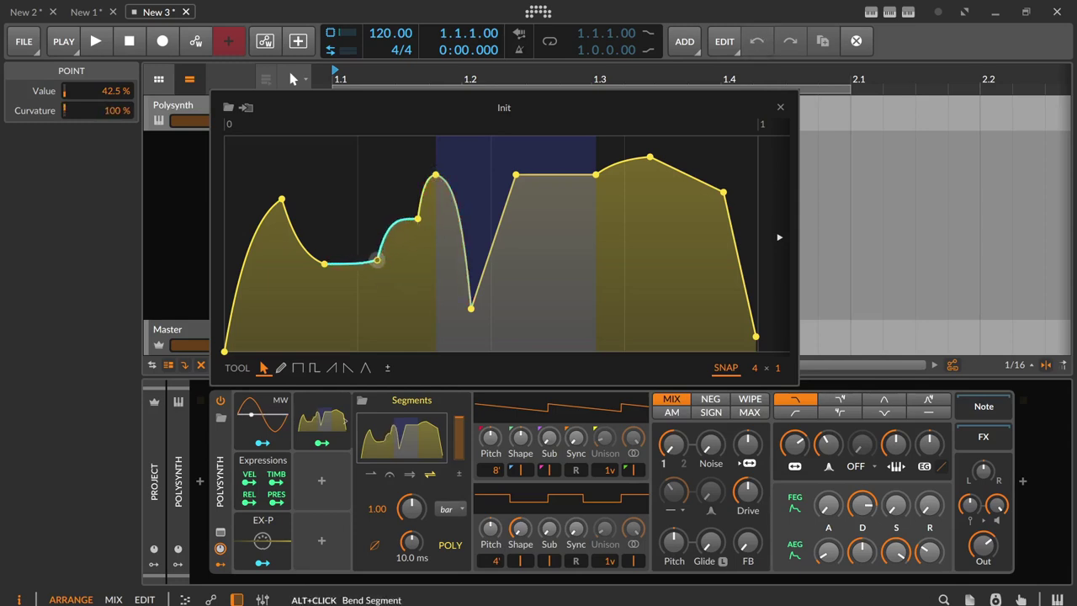
pyautogui.moveTo(324, 263); pyautogui.dragTo(316, 228)
pyautogui.moveTo(377, 255); pyautogui.dragTo(377, 260)
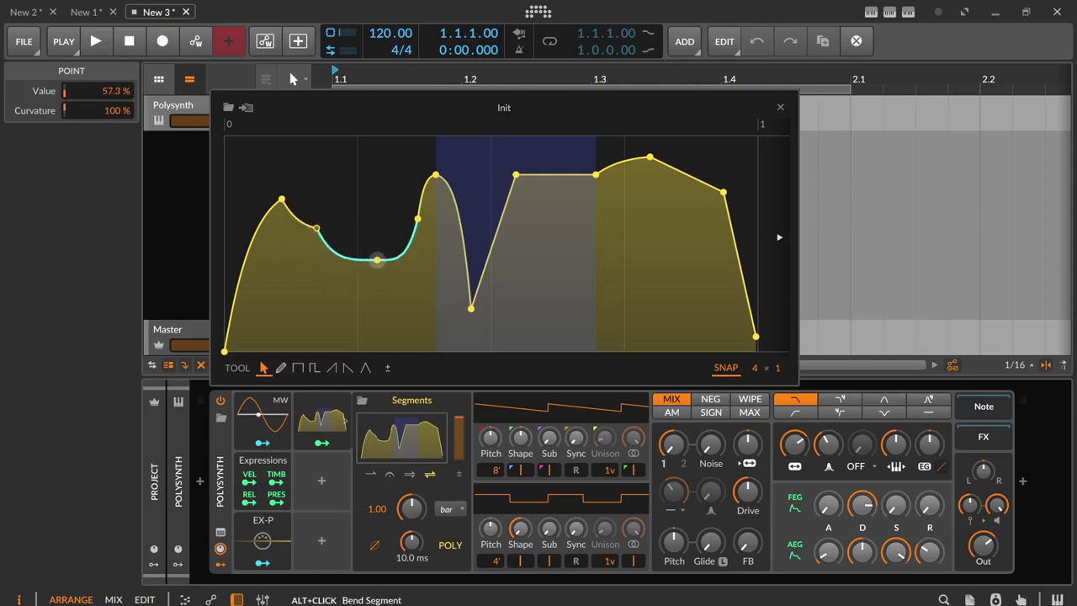
pyautogui.moveTo(317, 228); pyautogui.dragTo(345, 350)
pyautogui.moveTo(379, 268); pyautogui.dragTo(389, 233)
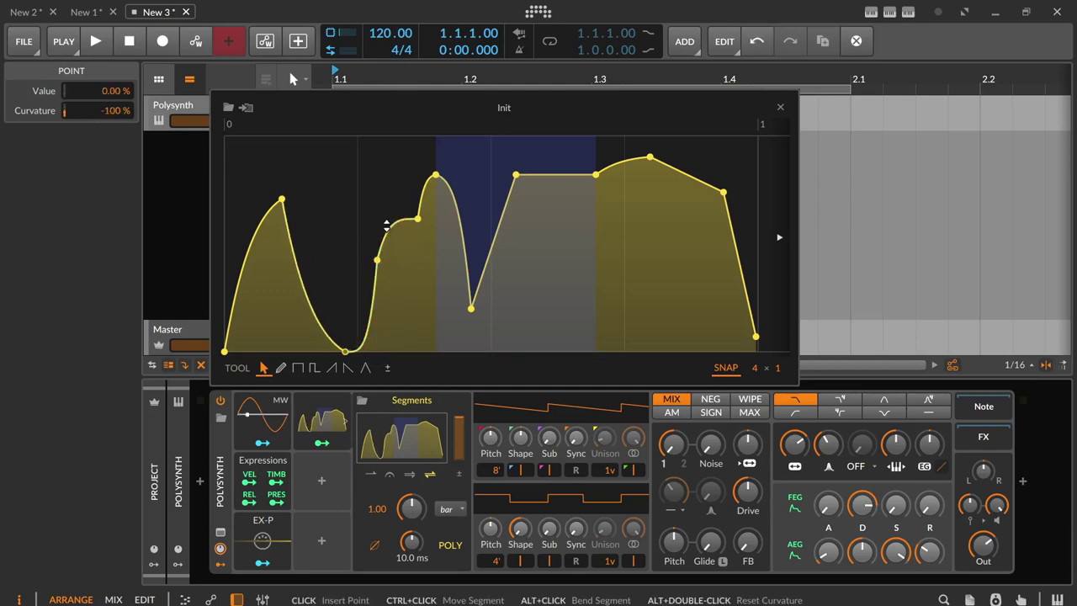
# Step: Replace the point on the slope after the valley with one at 39.1 %, and leave a single valley point at 2.75 %
pyautogui.doubleClick(379, 250)
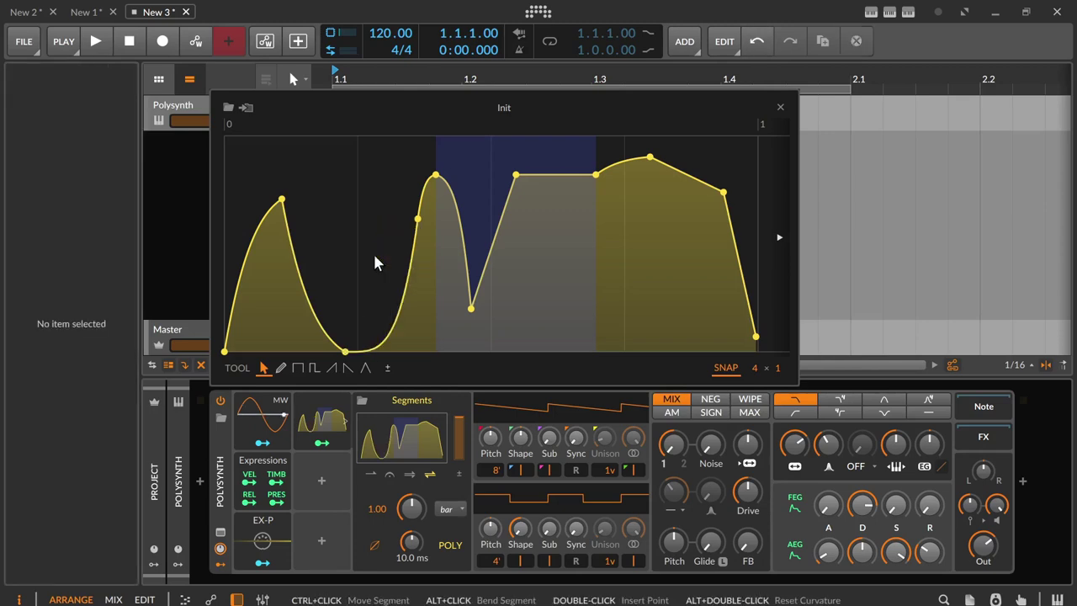
pyautogui.doubleClick(389, 268)
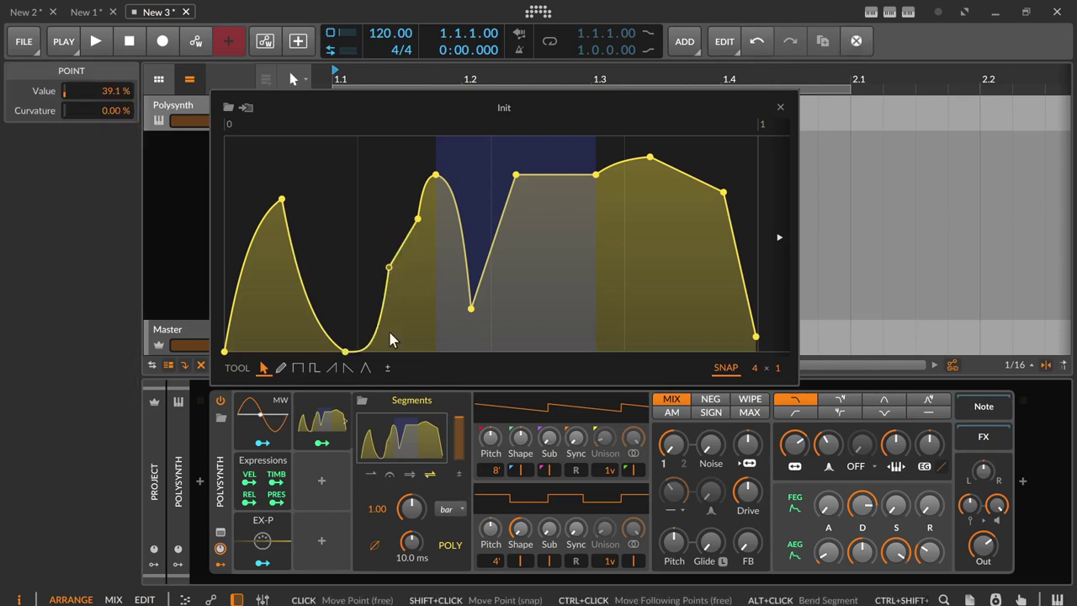
pyautogui.moveTo(348, 353); pyautogui.dragTo(351, 354)
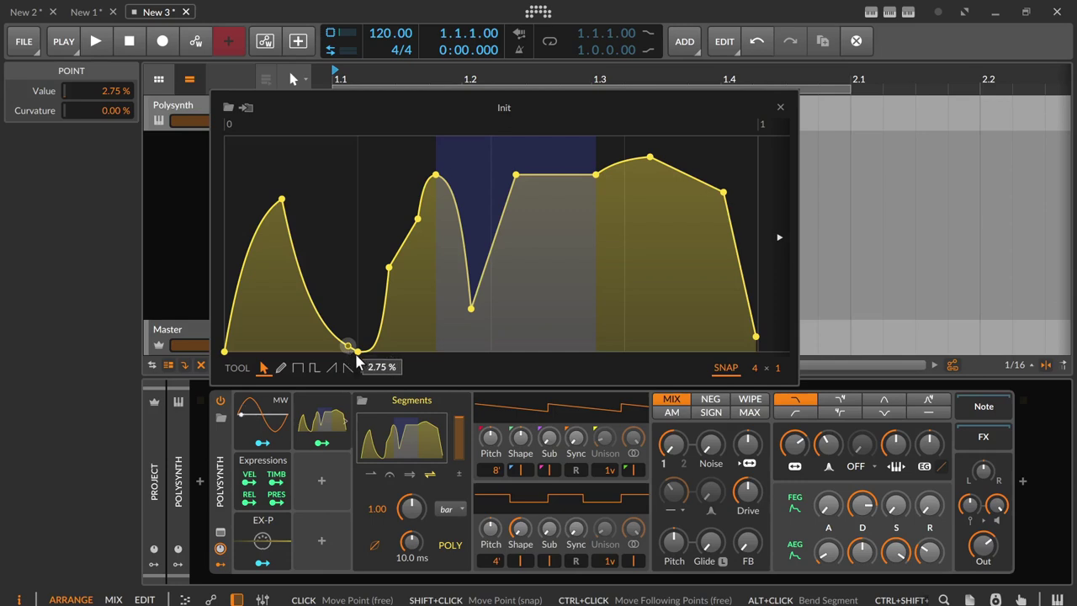
pyautogui.doubleClick(357, 350)
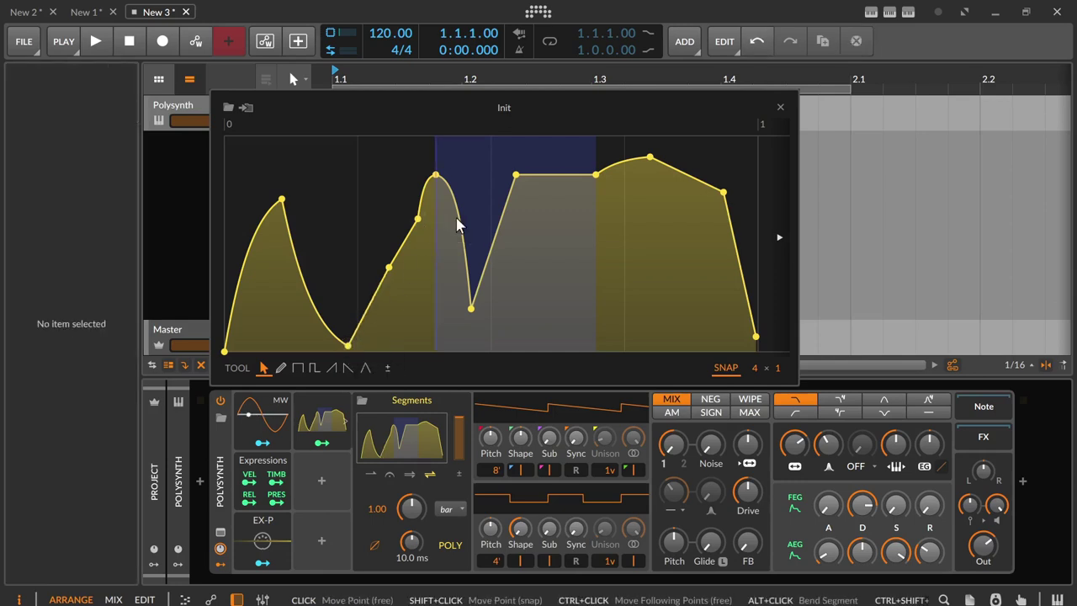
# Step: Select the four points from the rising slope through the loop region's dip and move them together up and earlier
pyautogui.moveTo(329, 163); pyautogui.dragTo(459, 295)
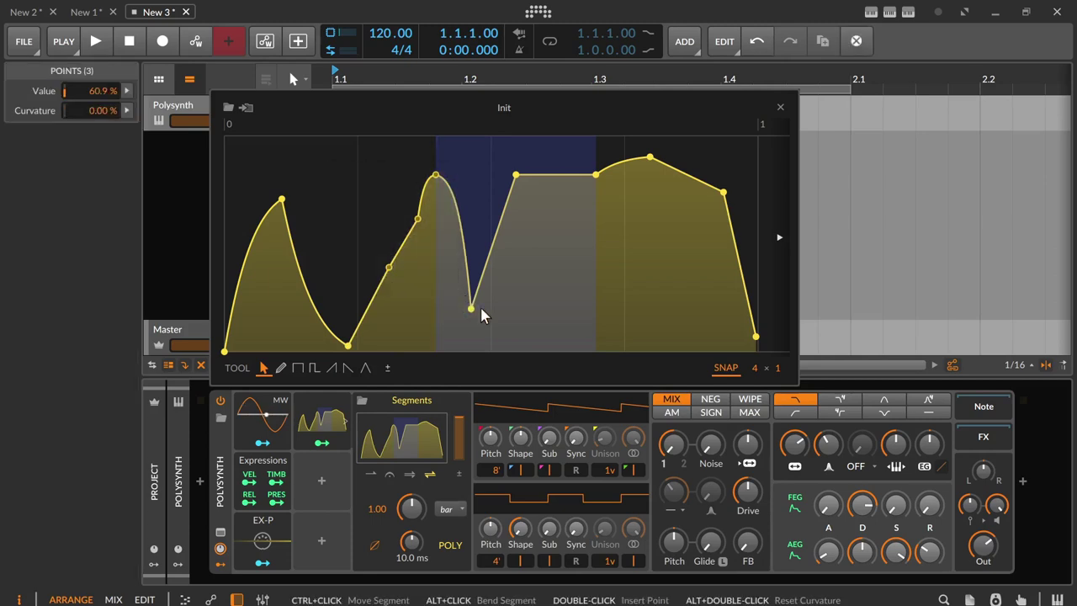
pyautogui.moveTo(337, 140); pyautogui.dragTo(464, 296)
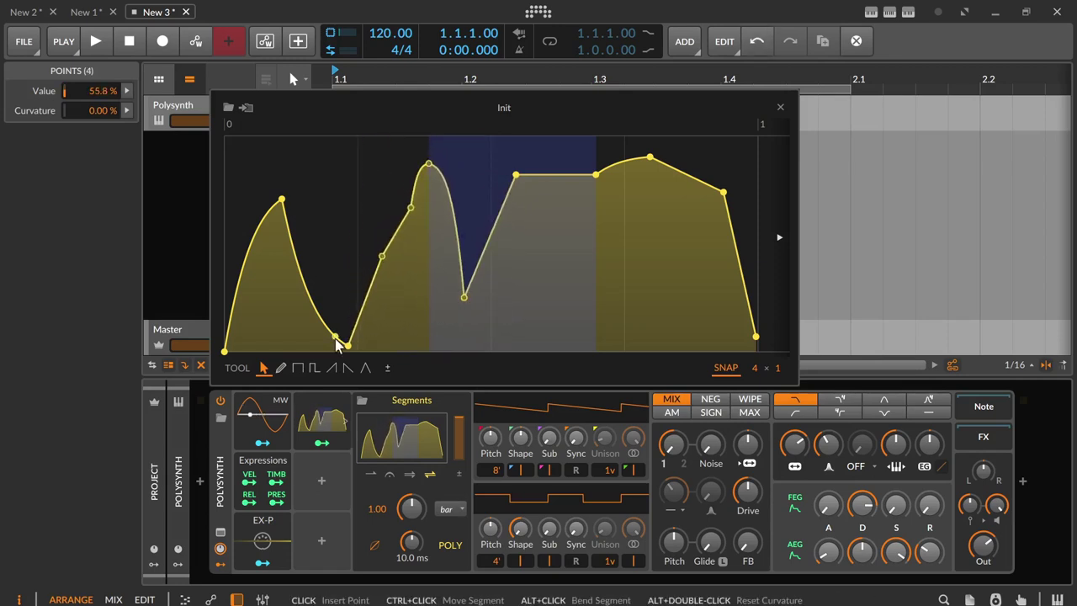
# Step: Draw a freehand waveform across the curve with the pencil tool, and replace the first grid cell with a block shape
pyautogui.moveTo(332, 188)
pyautogui.mouseDown()
pyautogui.moveTo(466, 331)
pyautogui.moveTo(544, 118)
pyautogui.moveTo(671, 308)
pyautogui.moveTo(776, 197)
pyautogui.moveTo(623, 191)
pyautogui.moveTo(614, 270)
pyautogui.moveTo(562, 260)
pyautogui.moveTo(565, 389)
pyautogui.moveTo(404, 305)
pyautogui.moveTo(395, 189)
pyautogui.moveTo(301, 170)
pyautogui.moveTo(369, 328)
pyautogui.moveTo(413, 196)
pyautogui.moveTo(552, 165)
pyautogui.moveTo(553, 297)
pyautogui.moveTo(647, 298)
pyautogui.moveTo(642, 204)
pyautogui.moveTo(723, 165)
pyautogui.moveTo(705, 139)
pyautogui.mouseUp()
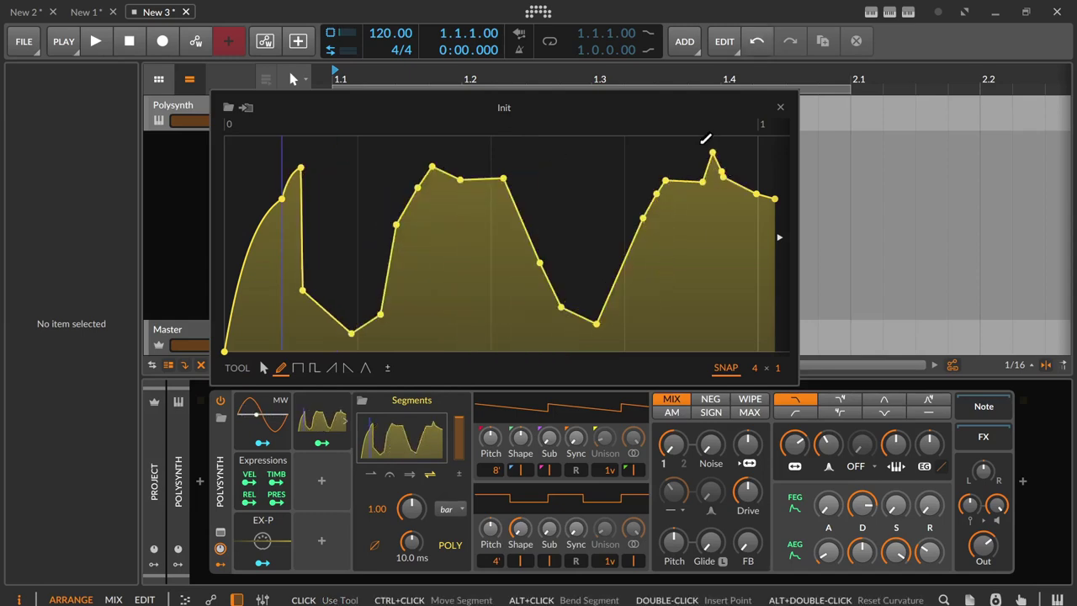
pyautogui.moveTo(274, 328)
pyautogui.mouseDown()
pyautogui.moveTo(272, 199)
pyautogui.moveTo(334, 231)
pyautogui.mouseUp()
# Step: Draw the step, rising ramp and falling ramp shapes over one another in the second grid cell, ending with a triangle
pyautogui.click(314, 367)
pyautogui.moveTo(373, 307); pyautogui.dragTo(399, 242)
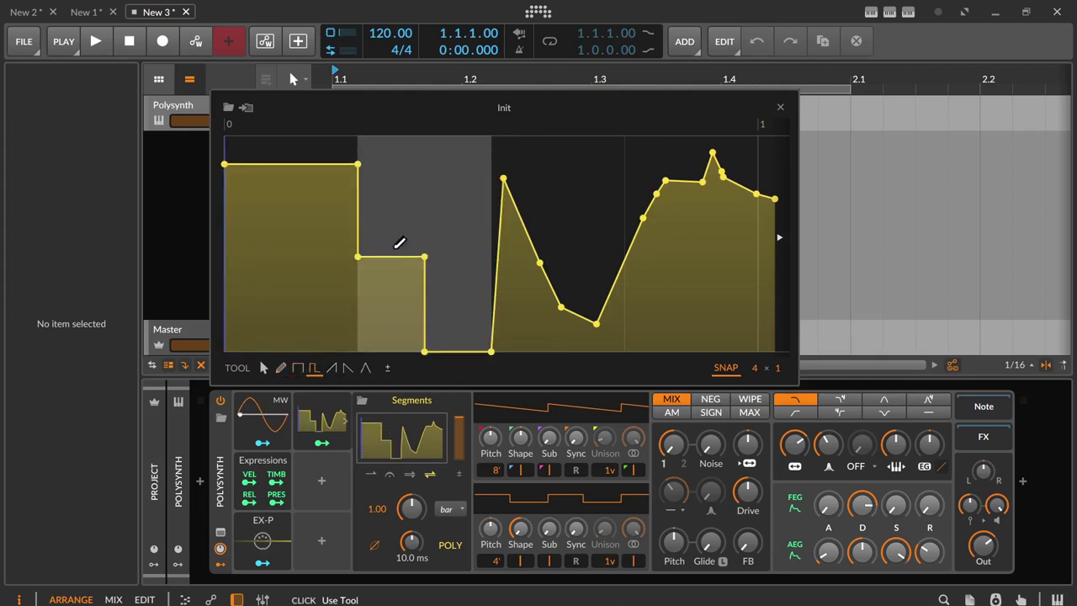
pyautogui.click(332, 368)
pyautogui.moveTo(394, 304); pyautogui.dragTo(443, 219)
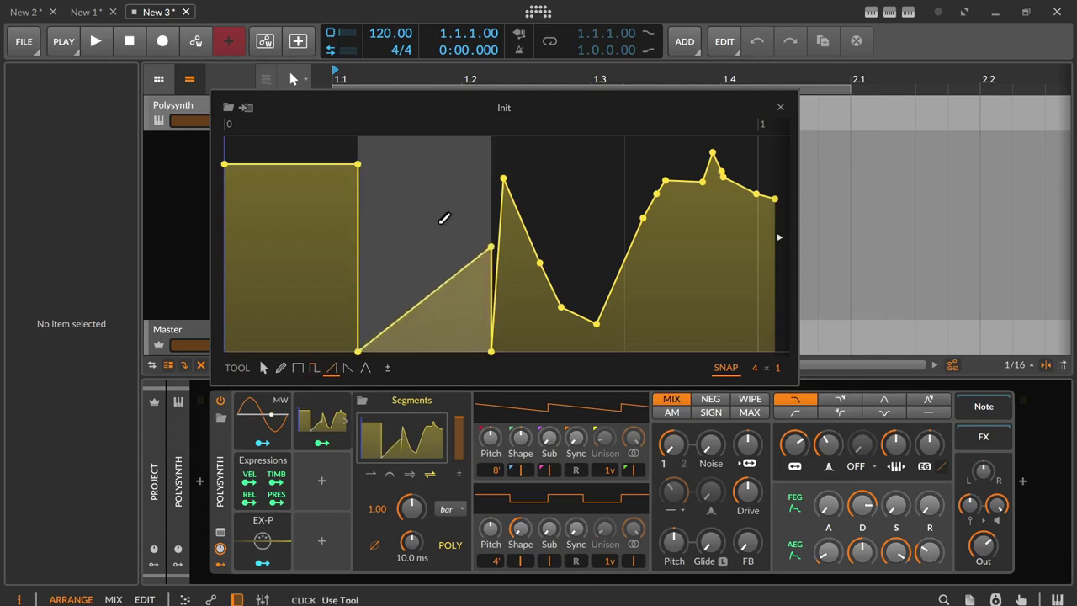
pyautogui.click(347, 367)
pyautogui.moveTo(421, 300); pyautogui.dragTo(409, 187)
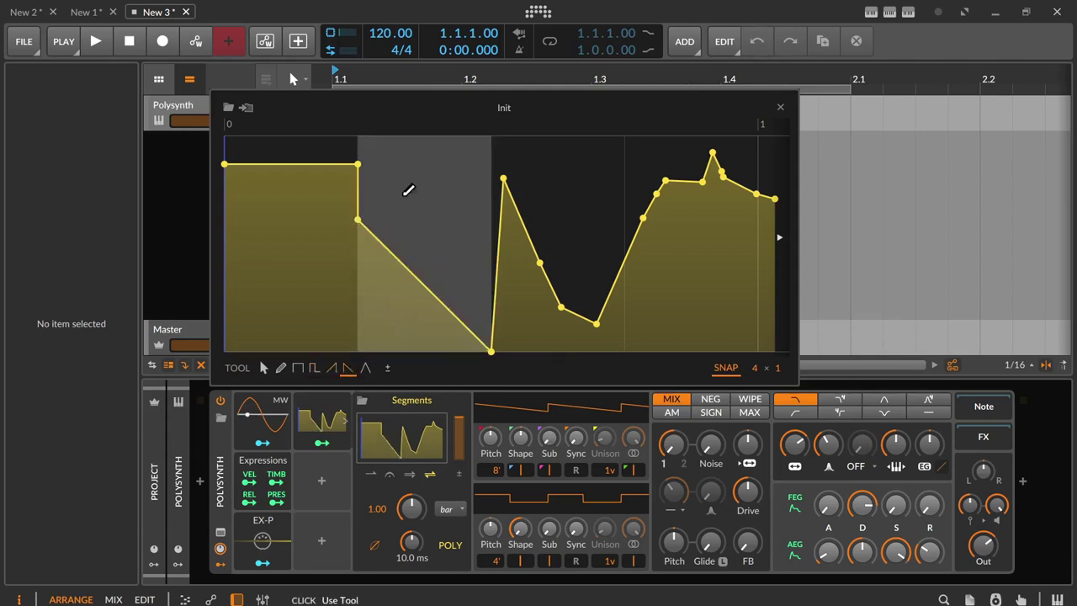
pyautogui.click(365, 368)
pyautogui.moveTo(418, 295); pyautogui.dragTo(422, 189)
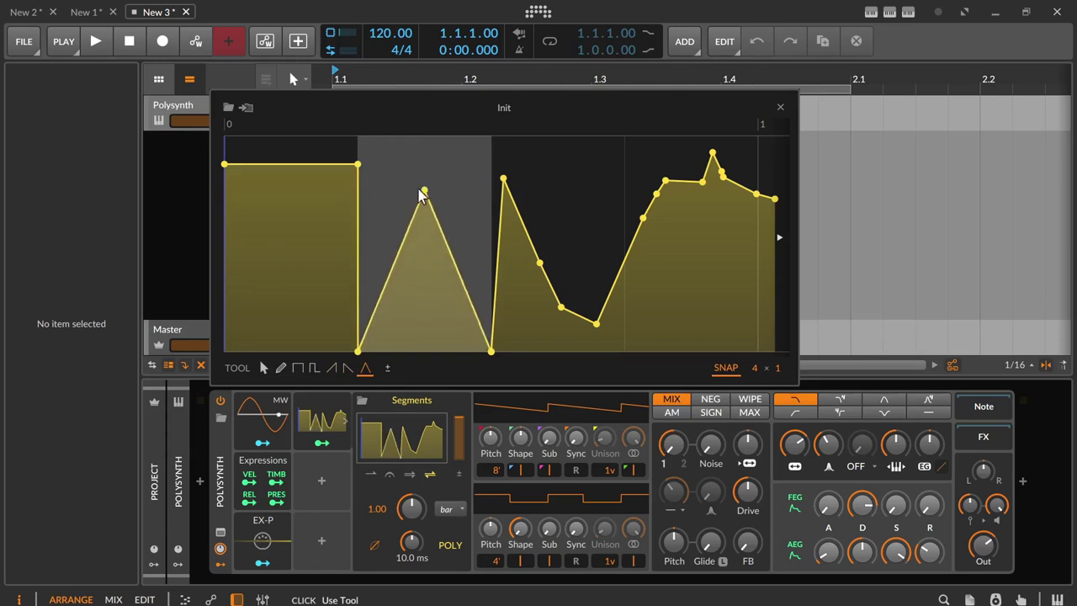
# Step: Toggle the curve between bipolar and unipolar several times, leaving it unipolar
pyautogui.click(390, 367)
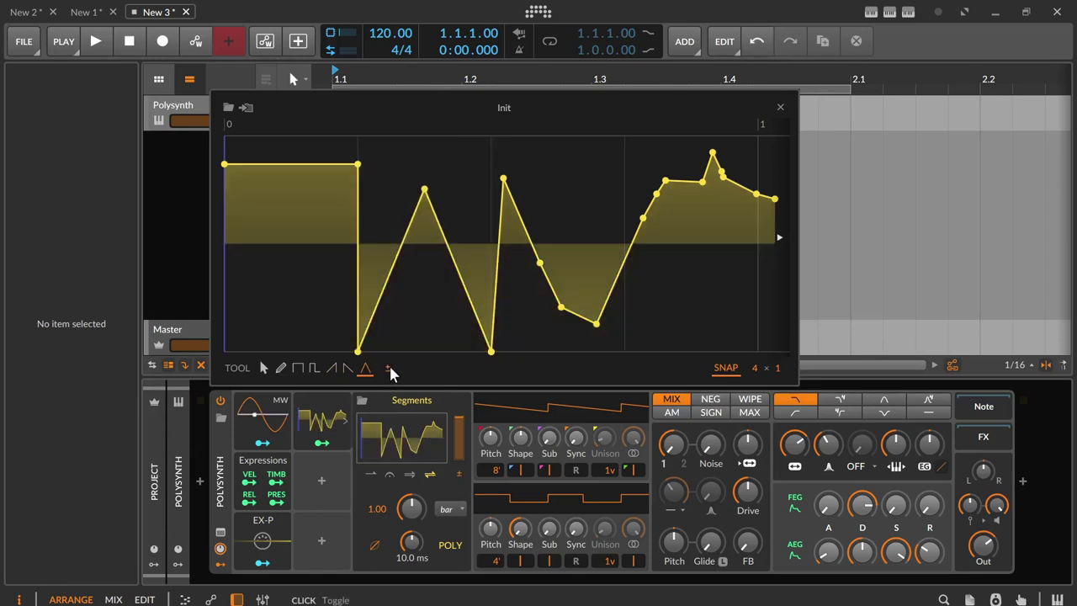
pyautogui.click(389, 367)
pyautogui.click(389, 367)
pyautogui.click(389, 367)
pyautogui.click(388, 367)
pyautogui.click(388, 366)
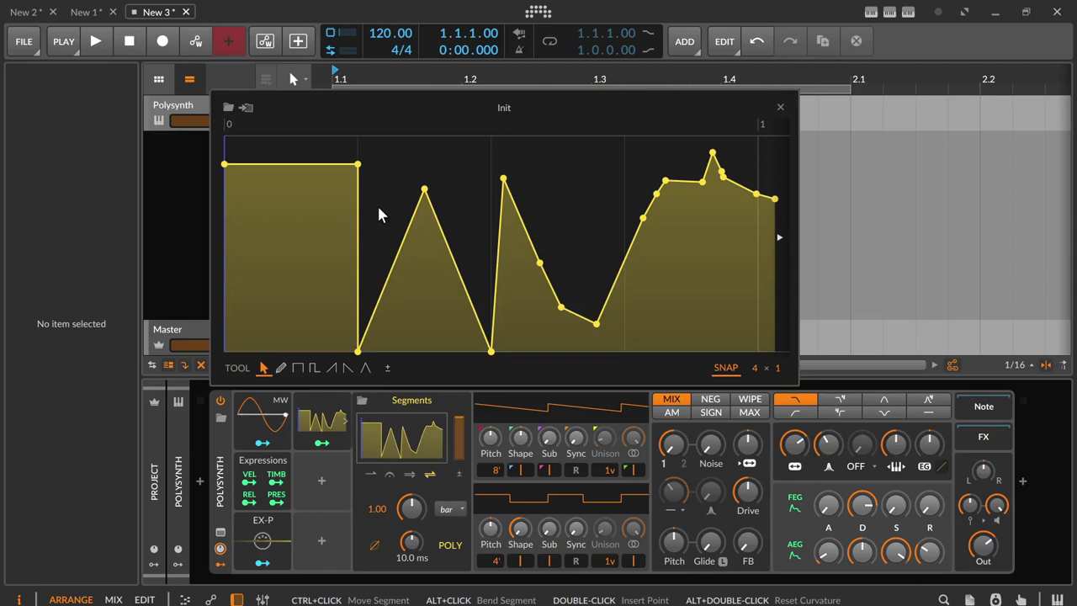
pyautogui.rightClick(377, 164)
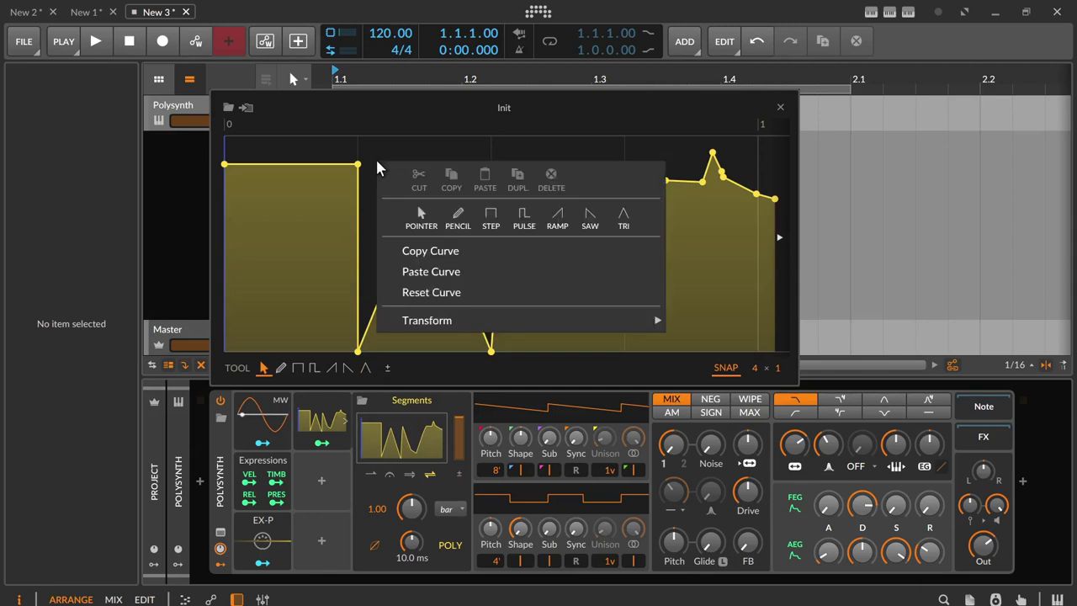
pyautogui.click(347, 200)
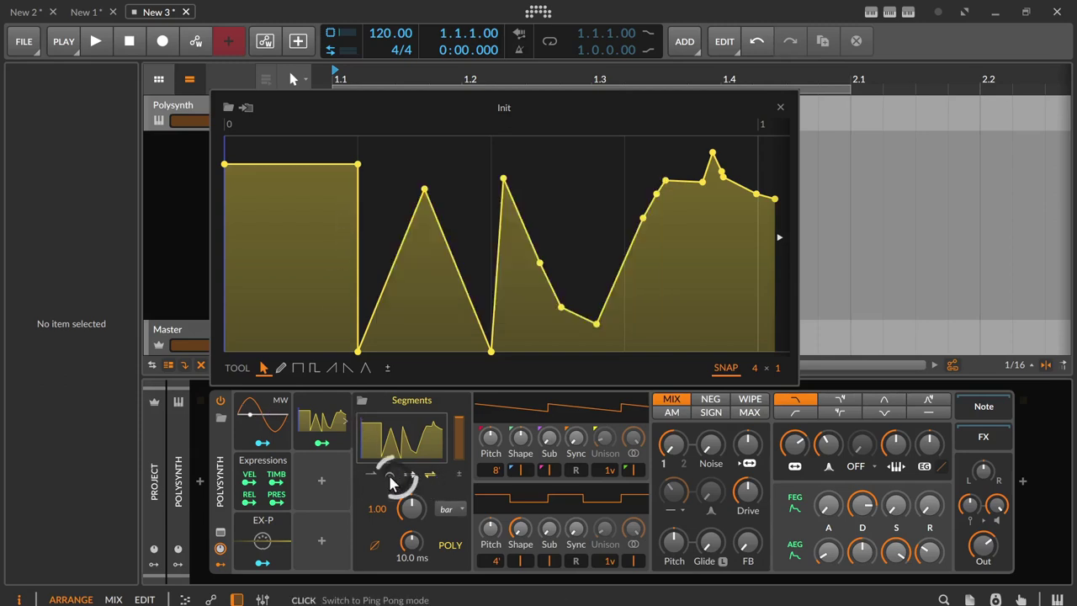
pyautogui.rightClick(393, 196)
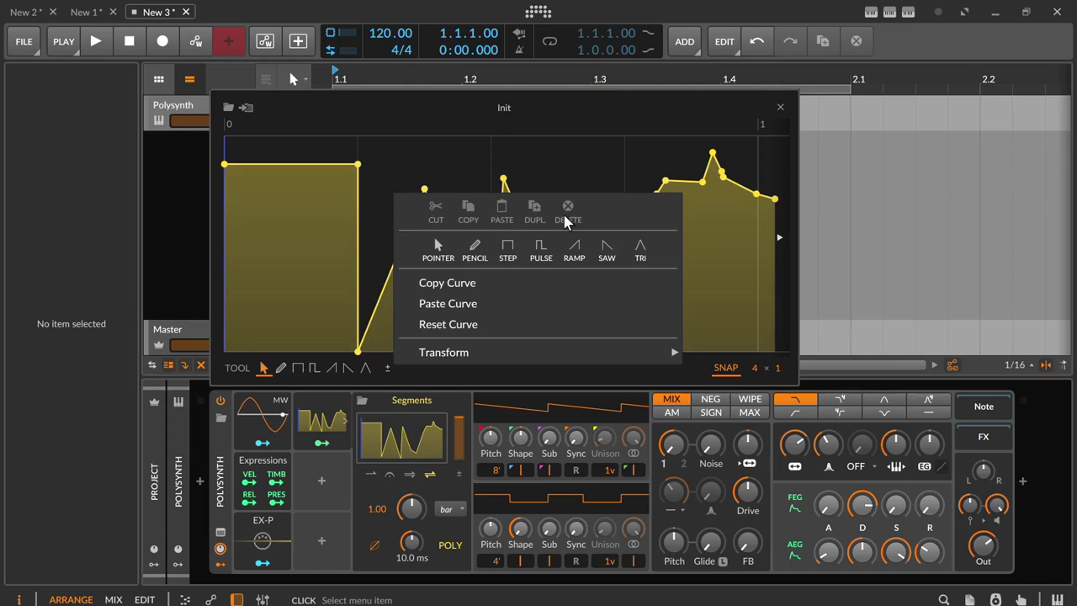
pyautogui.click(360, 165)
# Step: Delete the 86.9 % point at the end of the curve's flat first segment
pyautogui.click(358, 165)
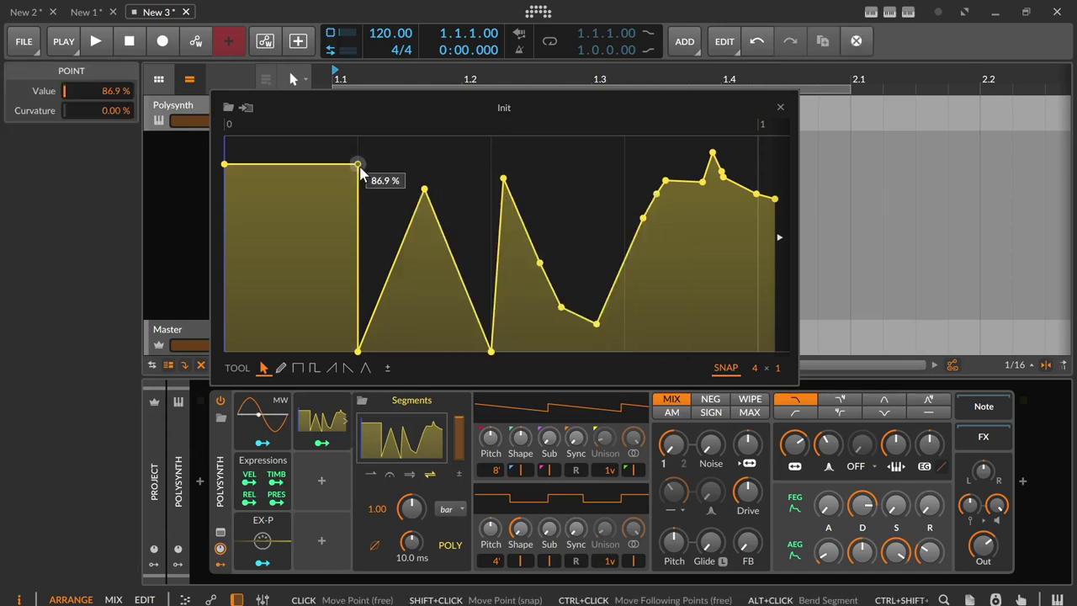
pyautogui.rightClick(361, 169)
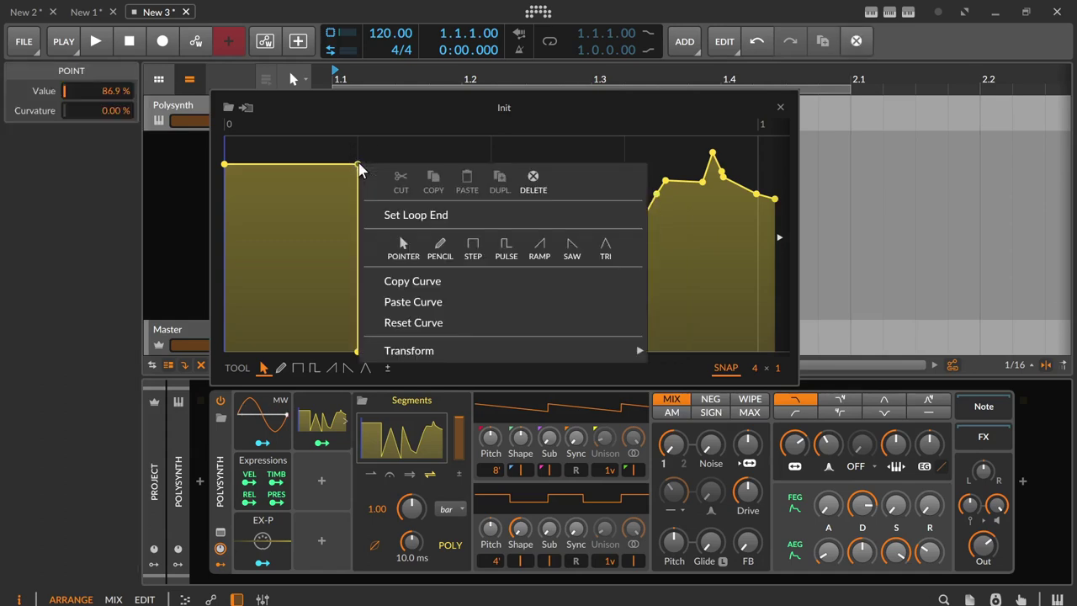
pyautogui.click(543, 189)
# Step: Switch the Segments modulator to hold mode and check the hold-point option on the triangle's peak point
pyautogui.rightClick(399, 180)
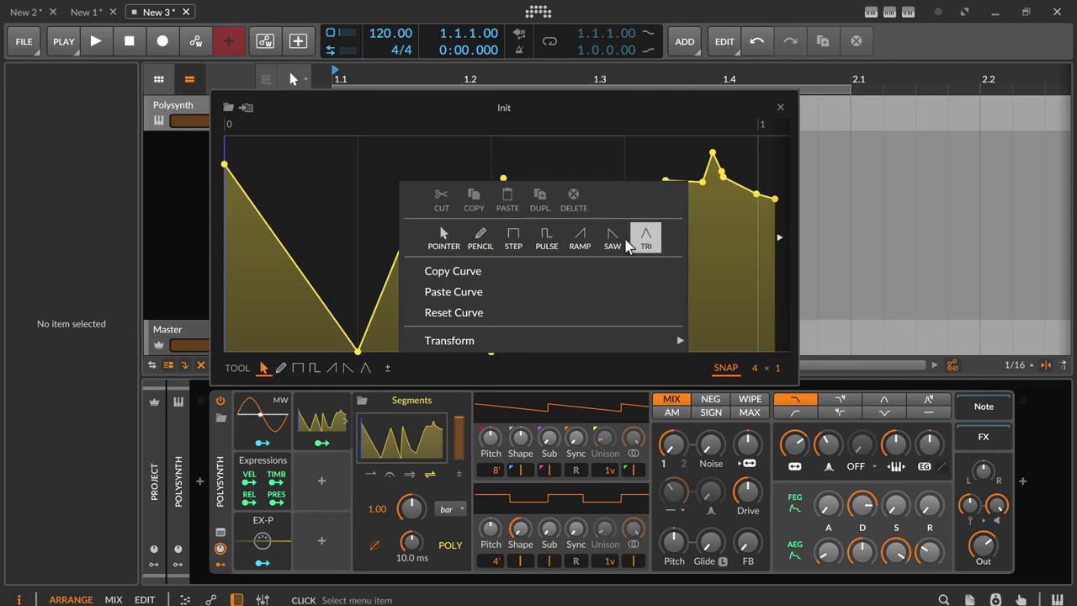
pyautogui.click(348, 218)
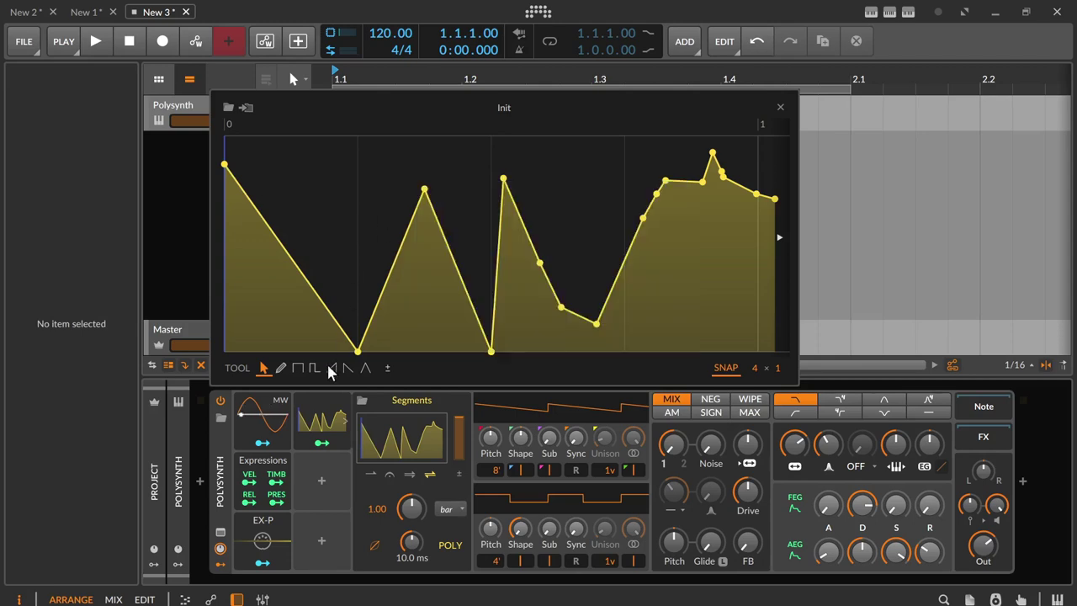
pyautogui.click(389, 476)
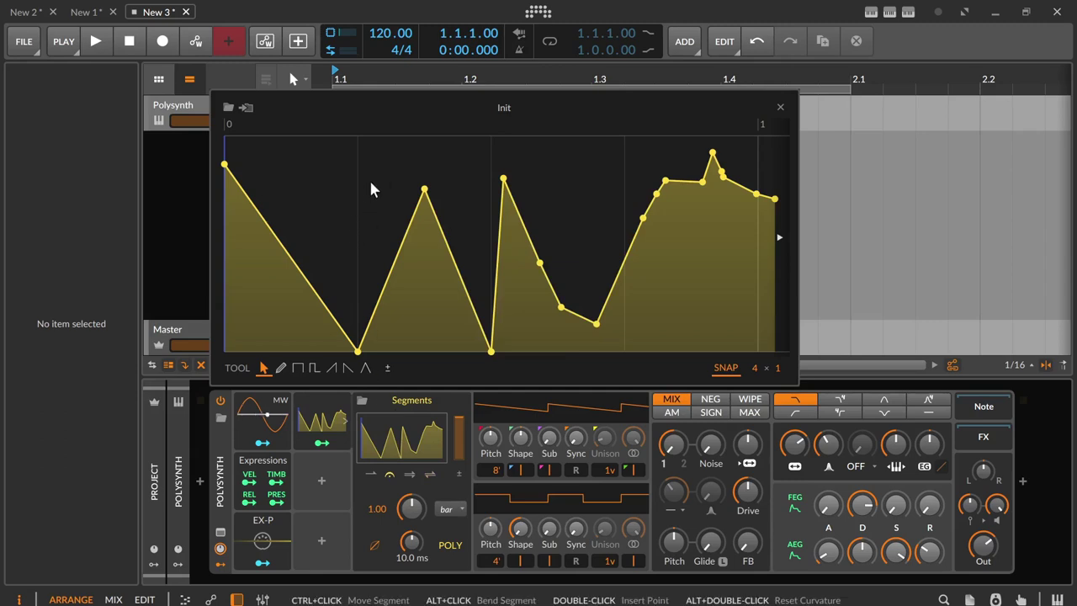
pyautogui.rightClick(423, 192)
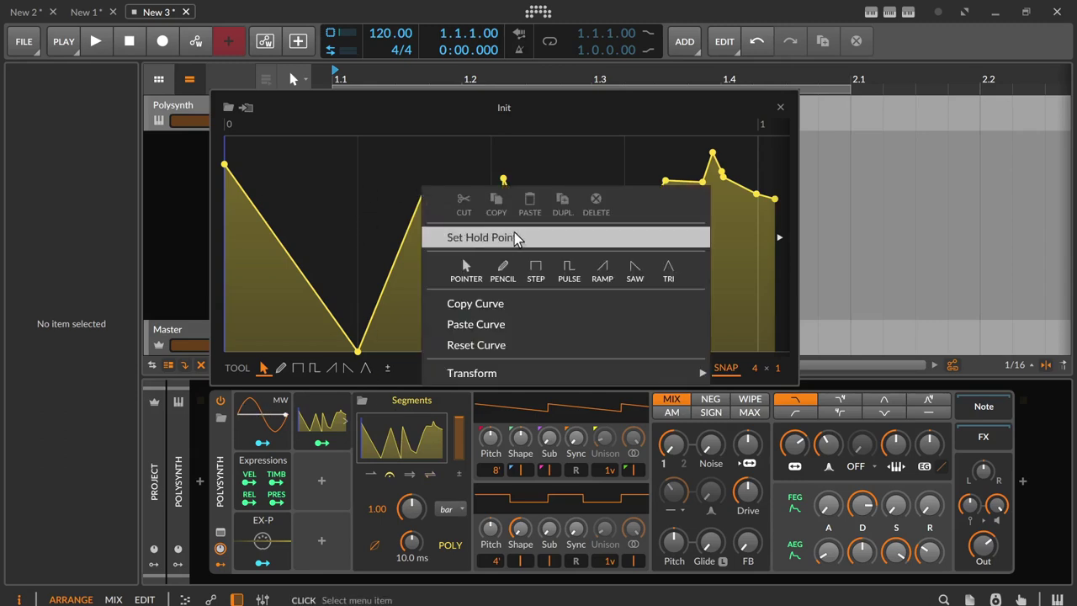
pyautogui.click(353, 199)
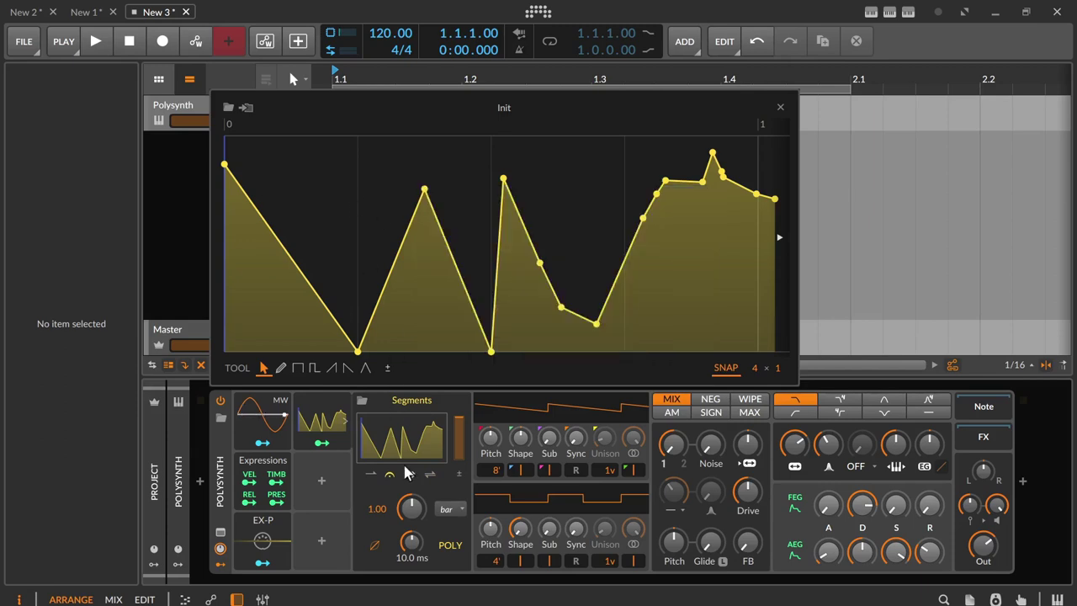
# Step: Define a loop region in forward loop mode, running from the first valley to the peak right after the second valley
pyautogui.rightClick(425, 193)
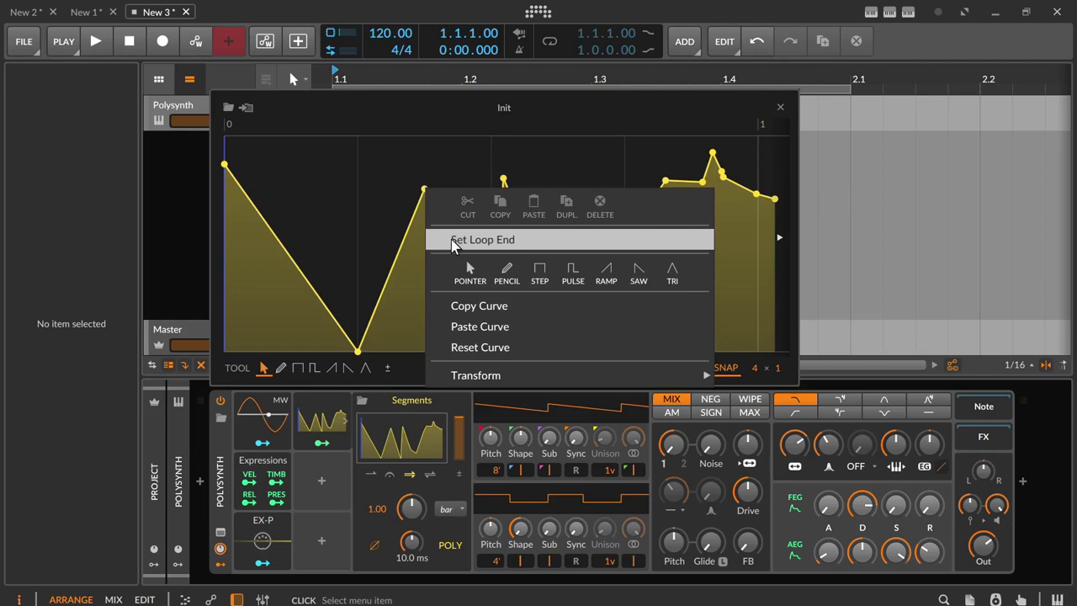
pyautogui.click(452, 239)
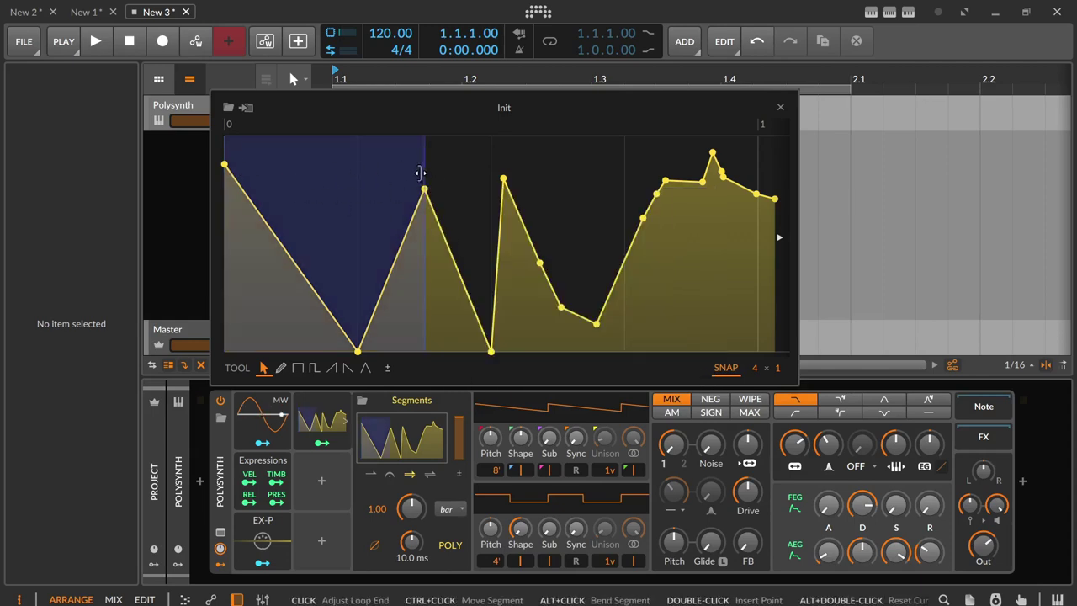
pyautogui.moveTo(423, 171); pyautogui.dragTo(505, 169)
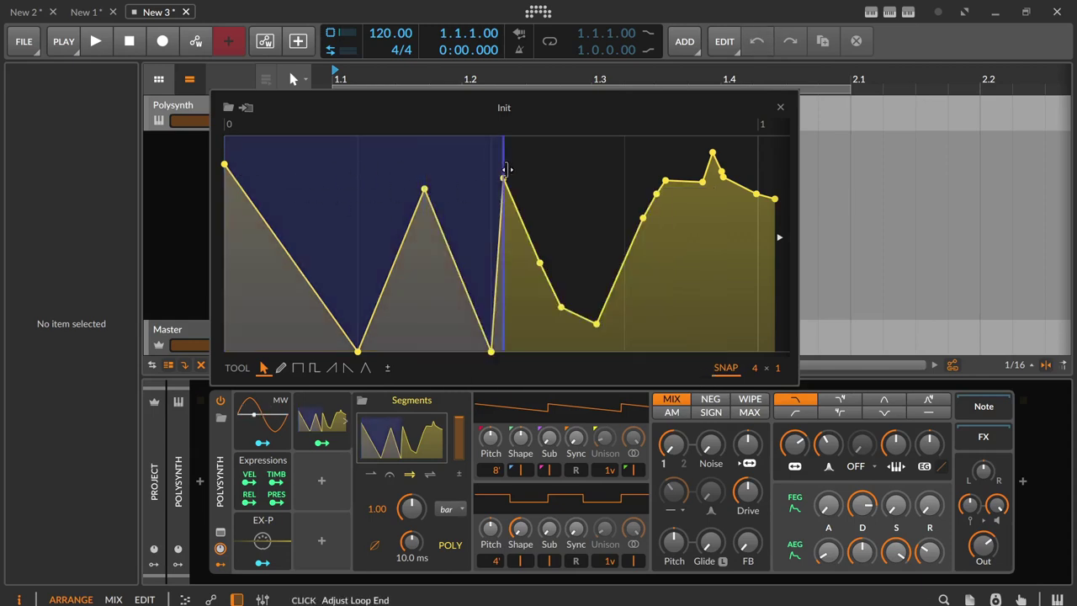
pyautogui.click(361, 163)
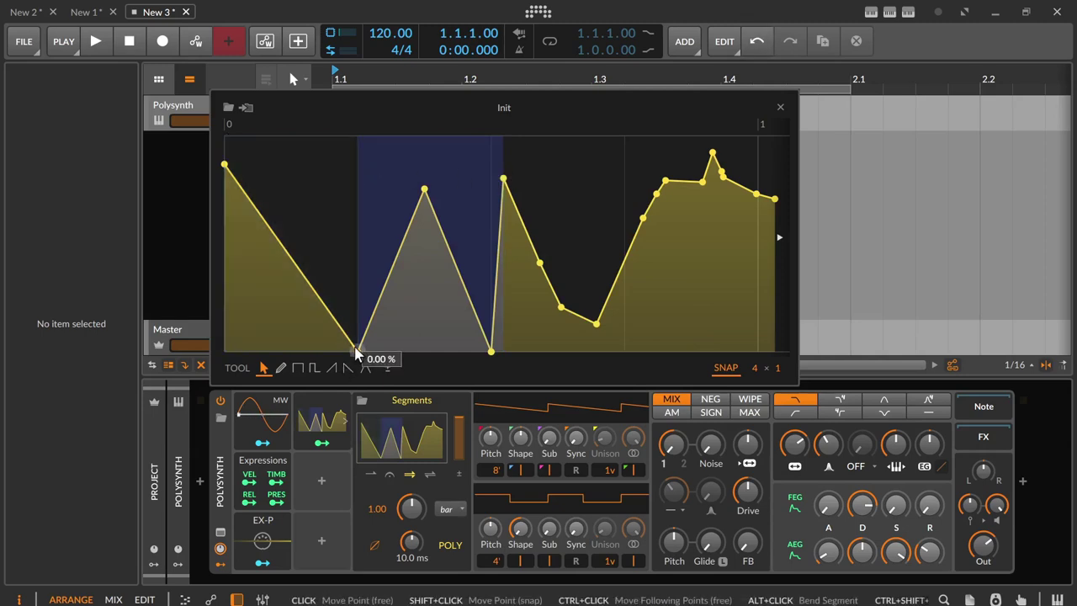
pyautogui.rightClick(356, 351)
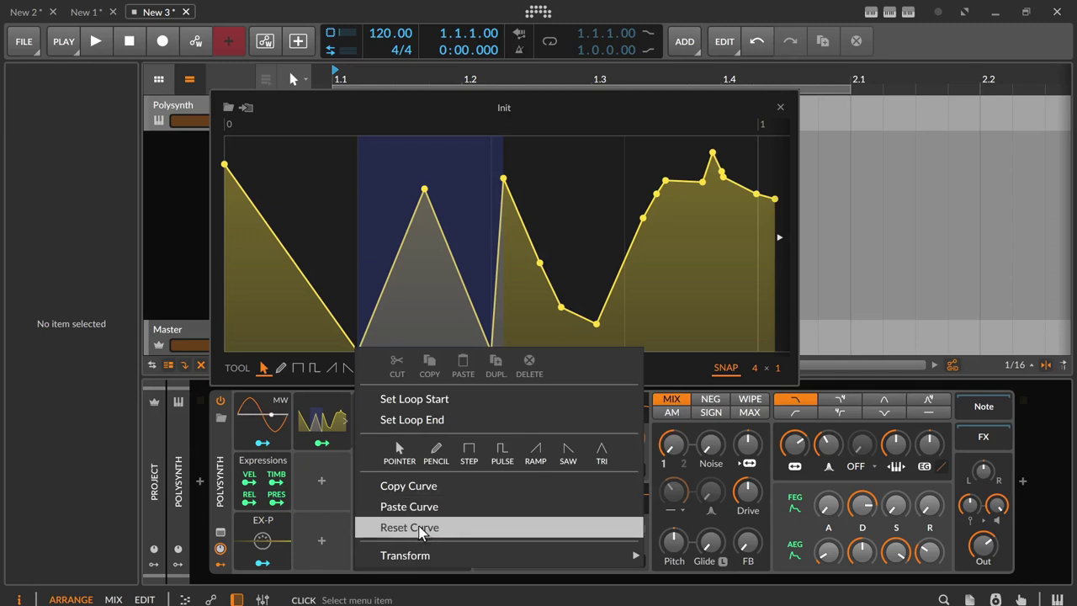
pyautogui.click(329, 146)
# Step: Transform the curve with Fit Vertically so it spans the full height
pyautogui.rightClick(330, 151)
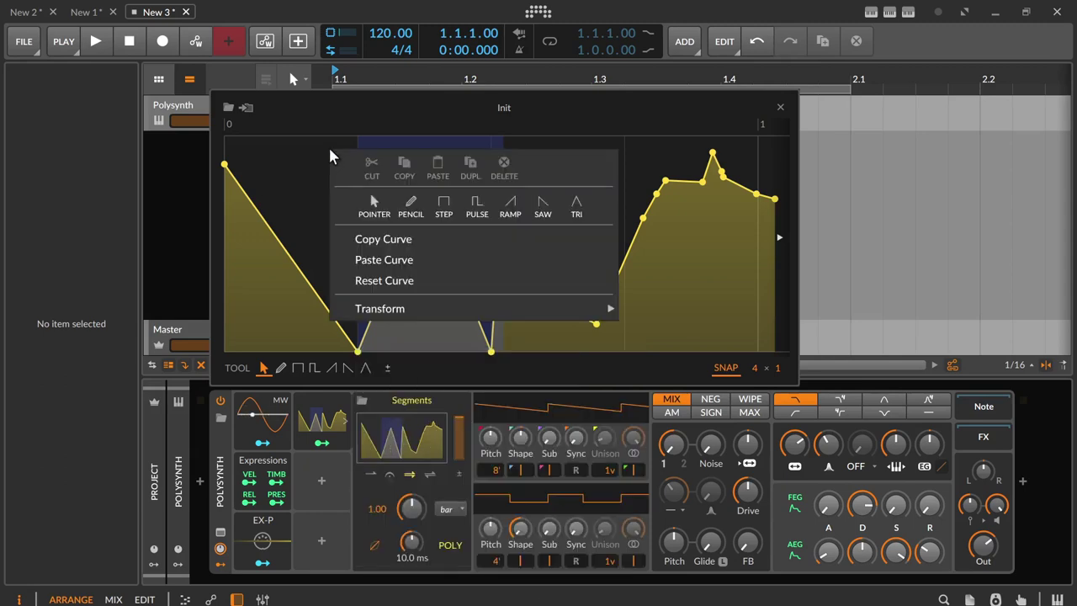
pyautogui.moveTo(368, 311)
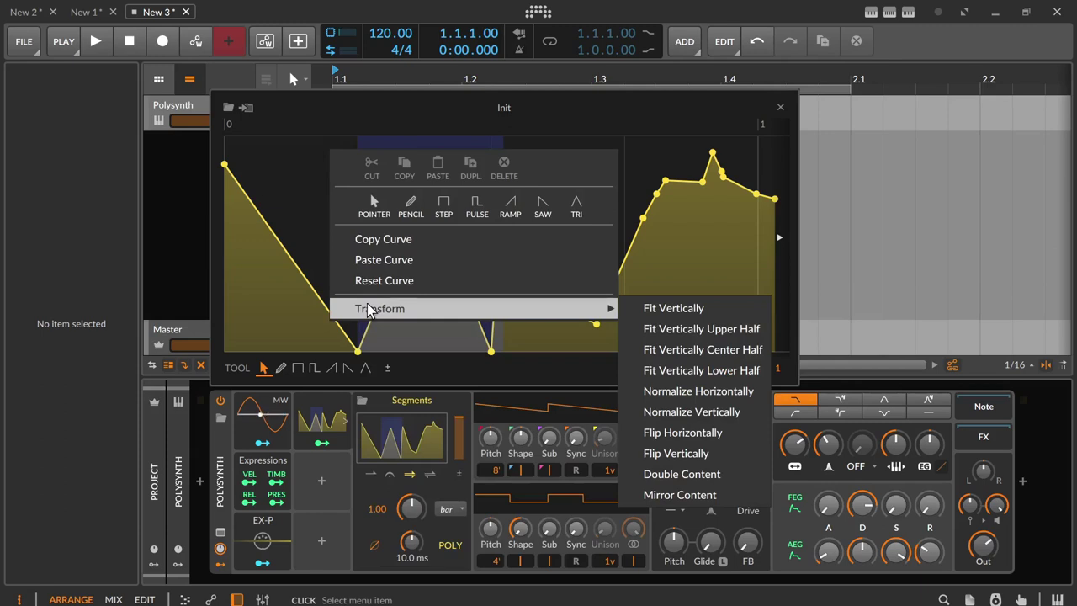
pyautogui.click(667, 309)
pyautogui.rightClick(284, 183)
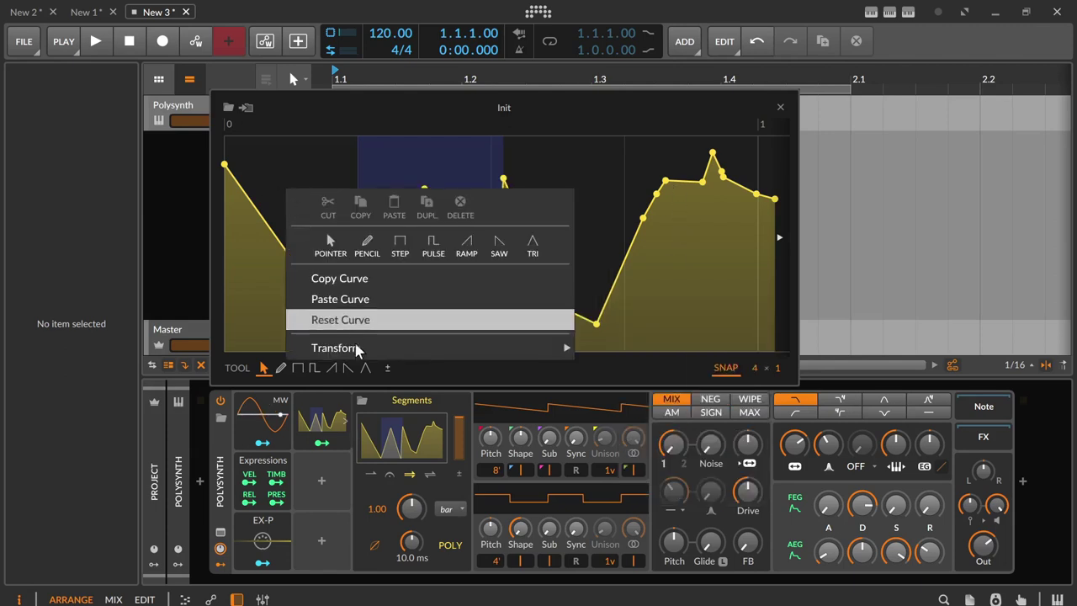
pyautogui.moveTo(355, 349)
pyautogui.click(634, 345)
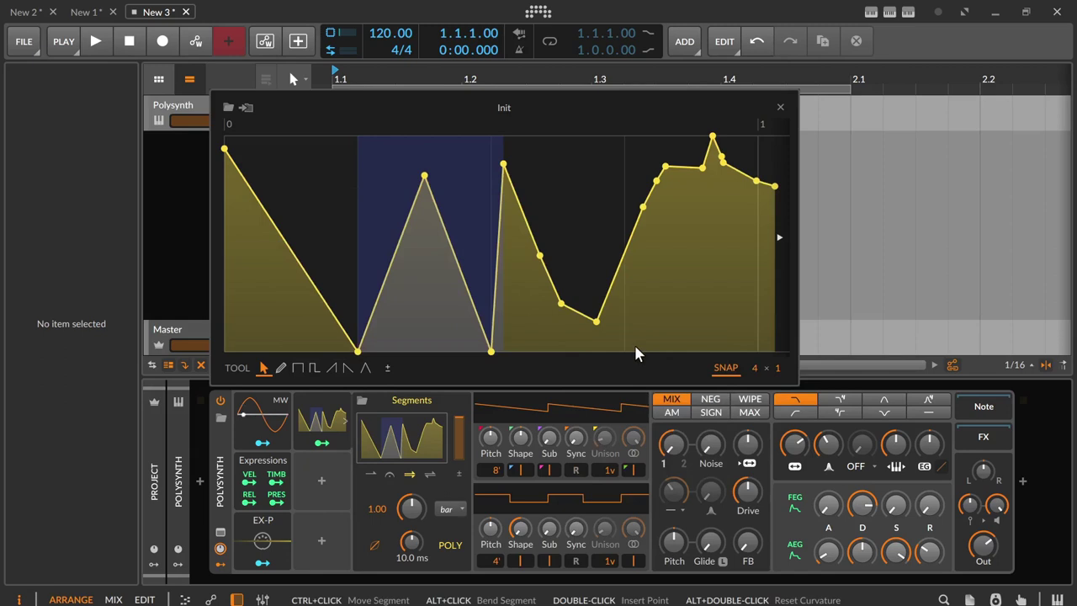
# Step: Fit the curve vertically to the upper half, and then to the center half
pyautogui.rightClick(305, 196)
pyautogui.moveTo(516, 353)
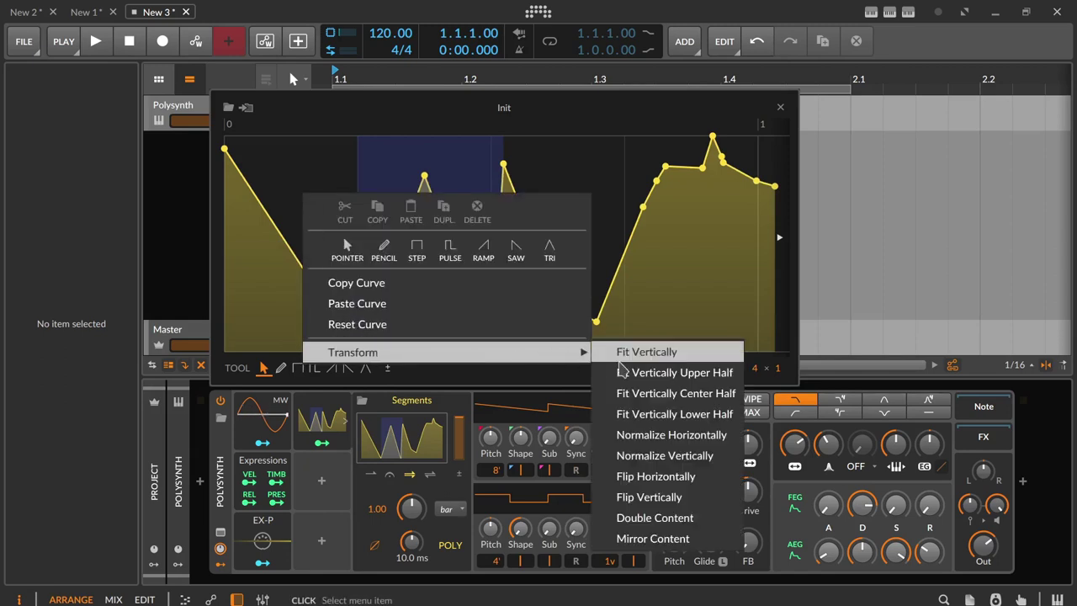
pyautogui.click(686, 376)
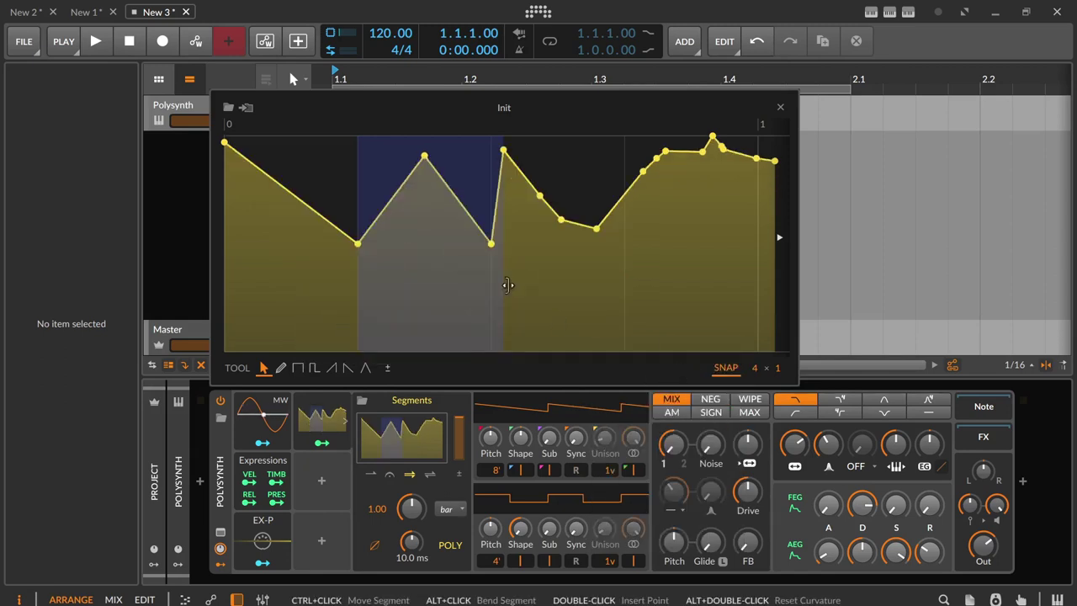
pyautogui.rightClick(327, 165)
pyautogui.moveTo(398, 333)
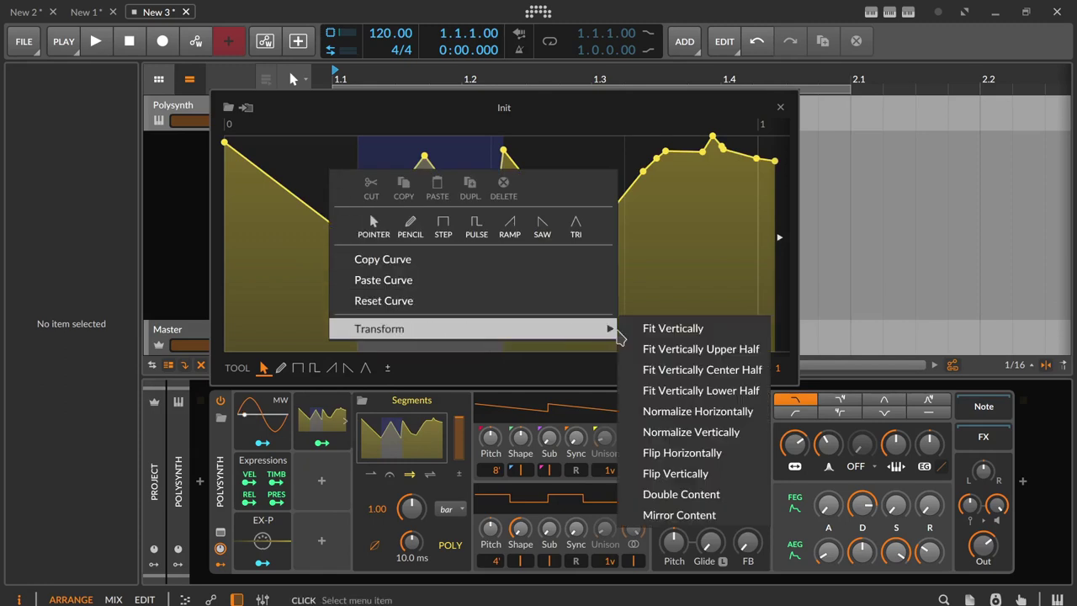
pyautogui.click(685, 367)
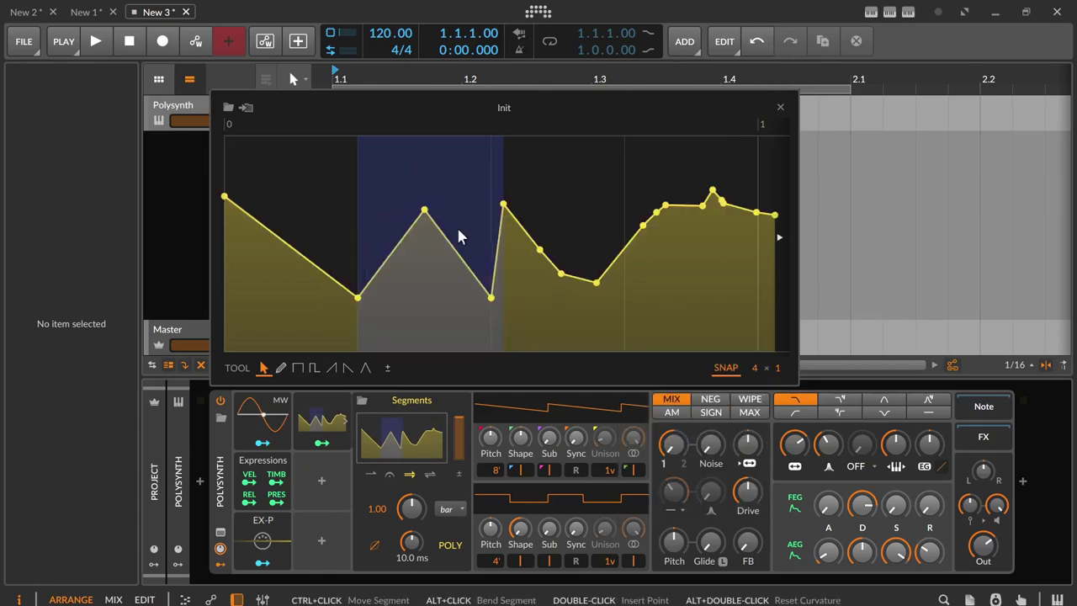
# Step: Fit the curve vertically to the lower half and normalize it horizontally
pyautogui.rightClick(312, 178)
pyautogui.moveTo(384, 334)
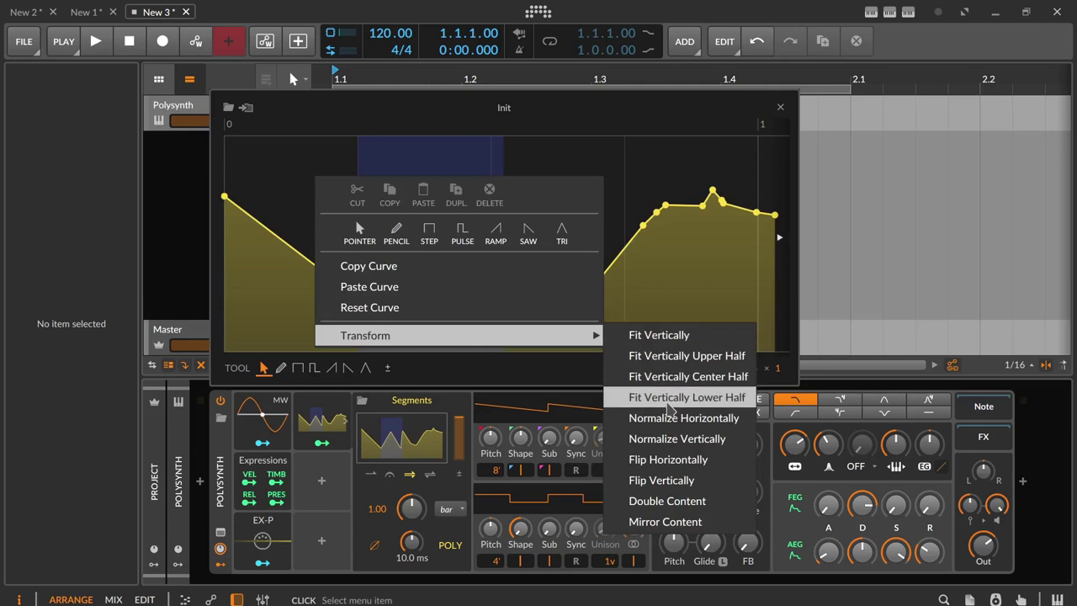
pyautogui.click(671, 404)
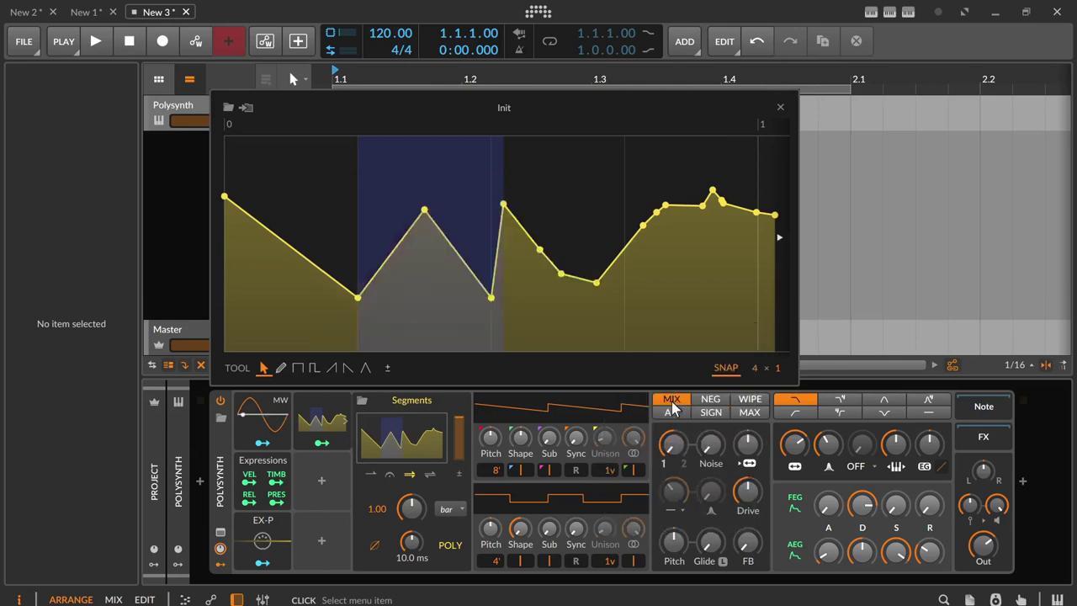
pyautogui.rightClick(317, 198)
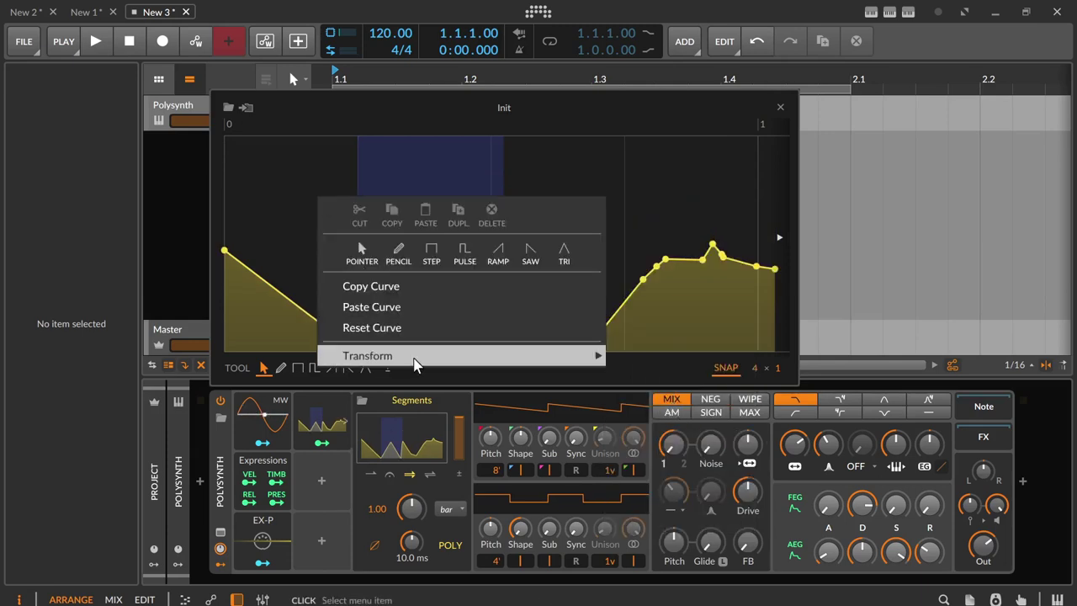
pyautogui.moveTo(416, 362)
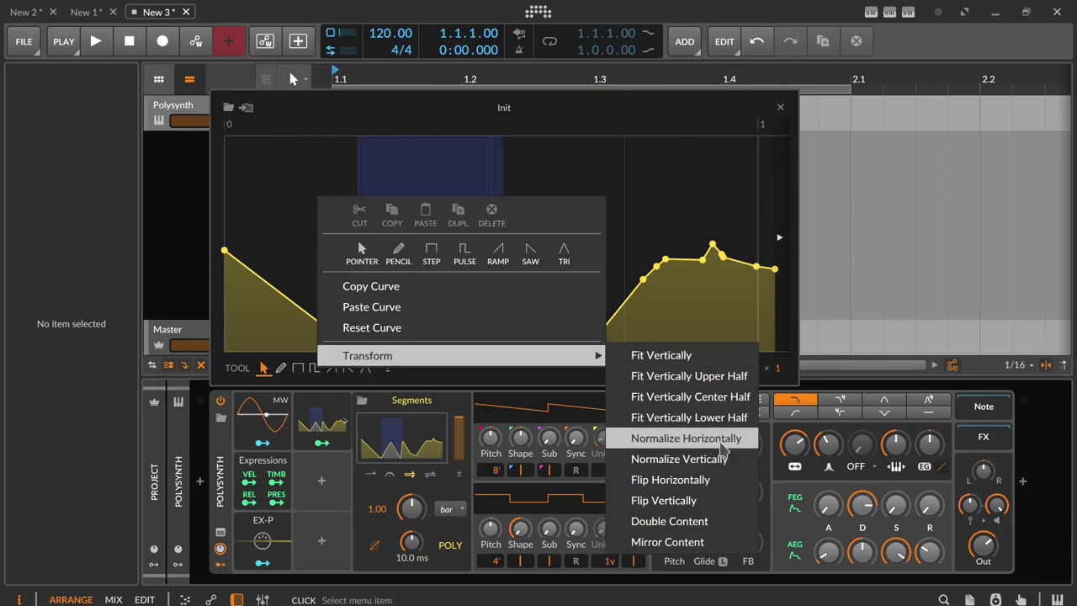
pyautogui.click(716, 444)
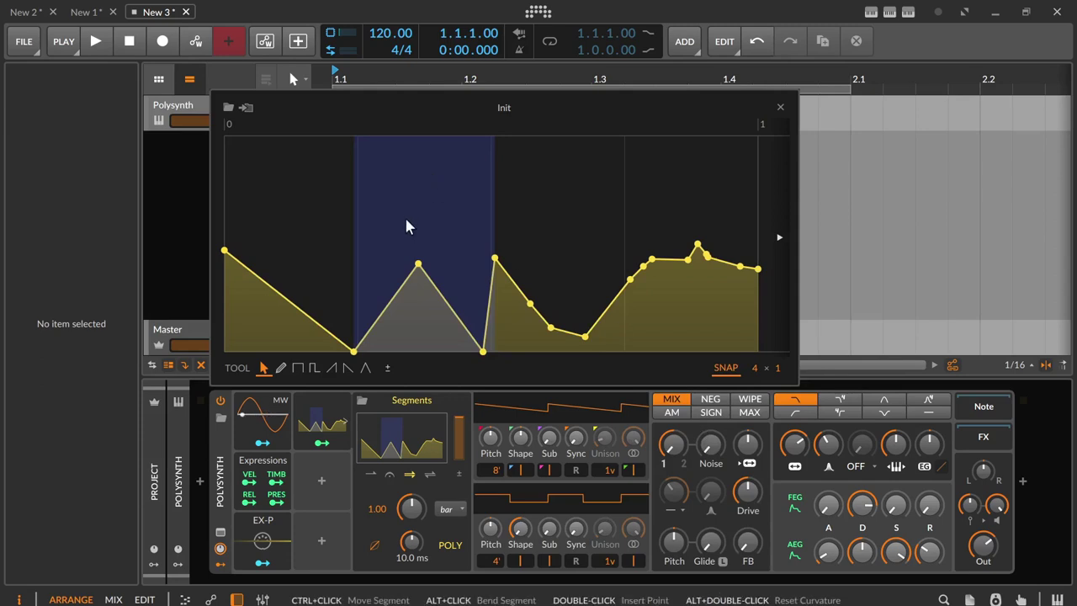
# Step: Normalize the curve vertically
pyautogui.rightClick(309, 202)
pyautogui.moveTo(360, 354)
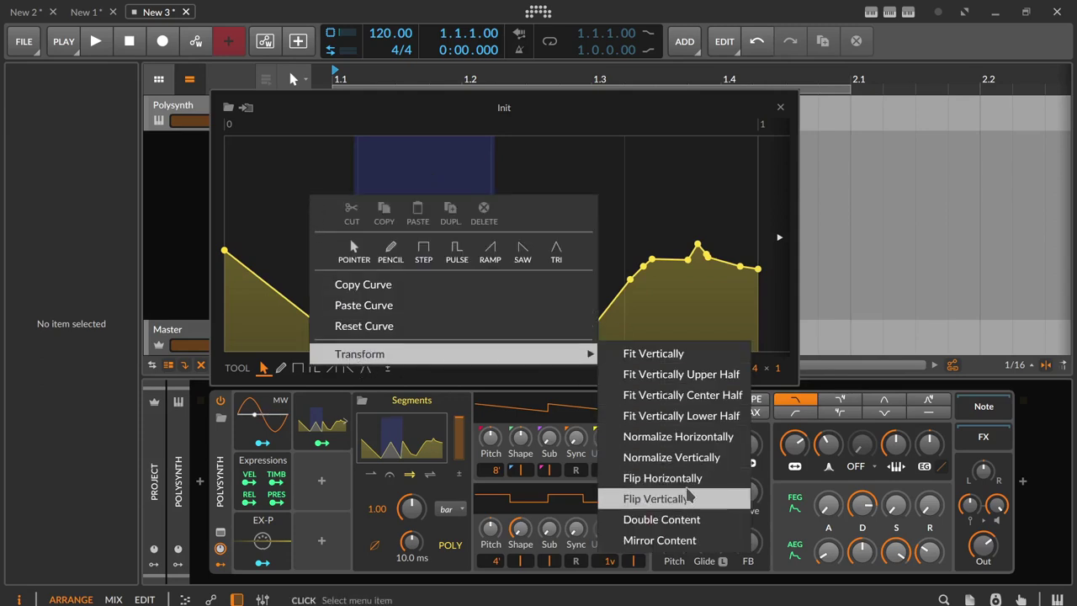
pyautogui.click(686, 463)
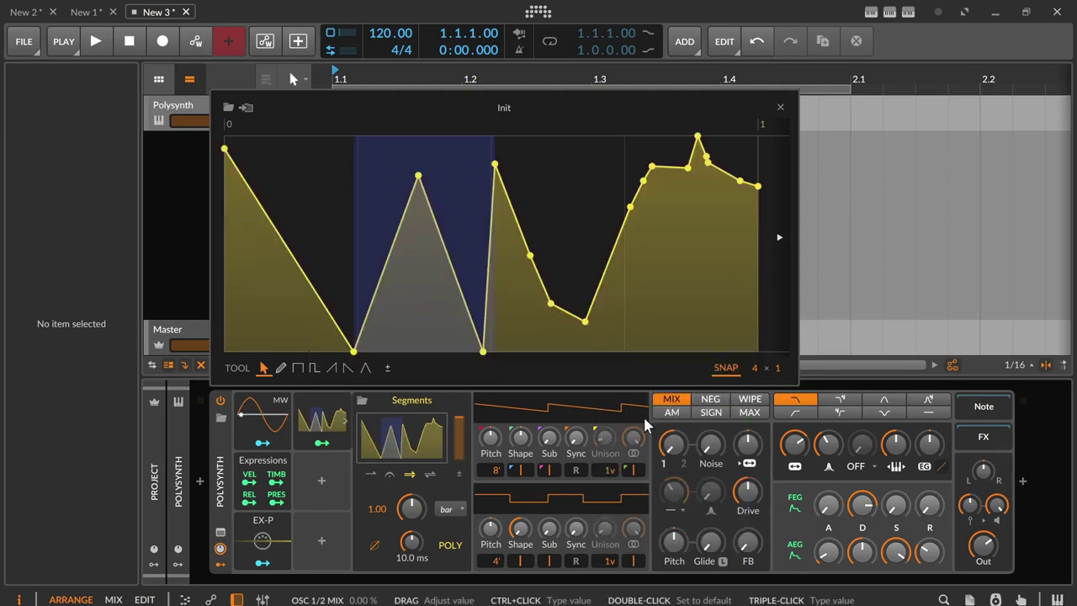
# Step: Flip the whole curve horizontally, and then flip it vertically
pyautogui.rightClick(321, 158)
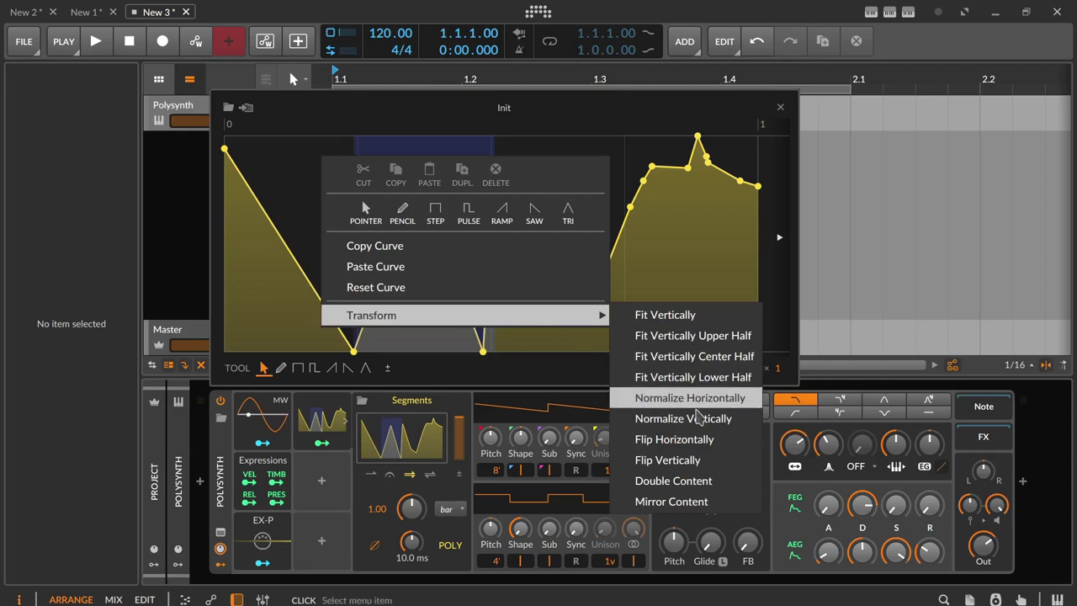
pyautogui.click(702, 439)
pyautogui.rightClick(387, 190)
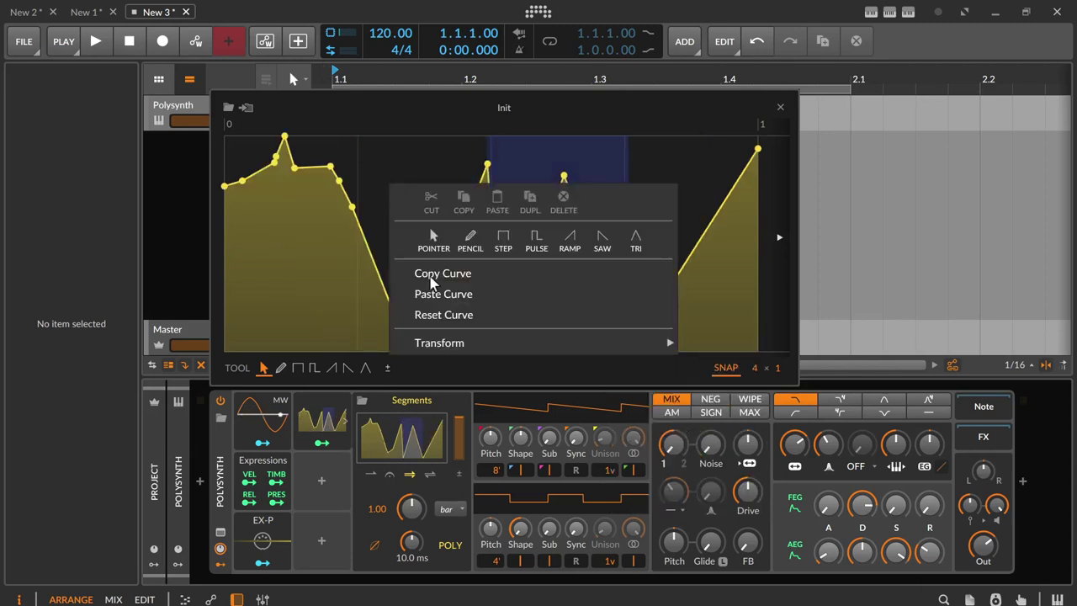
pyautogui.moveTo(473, 347)
pyautogui.click(776, 488)
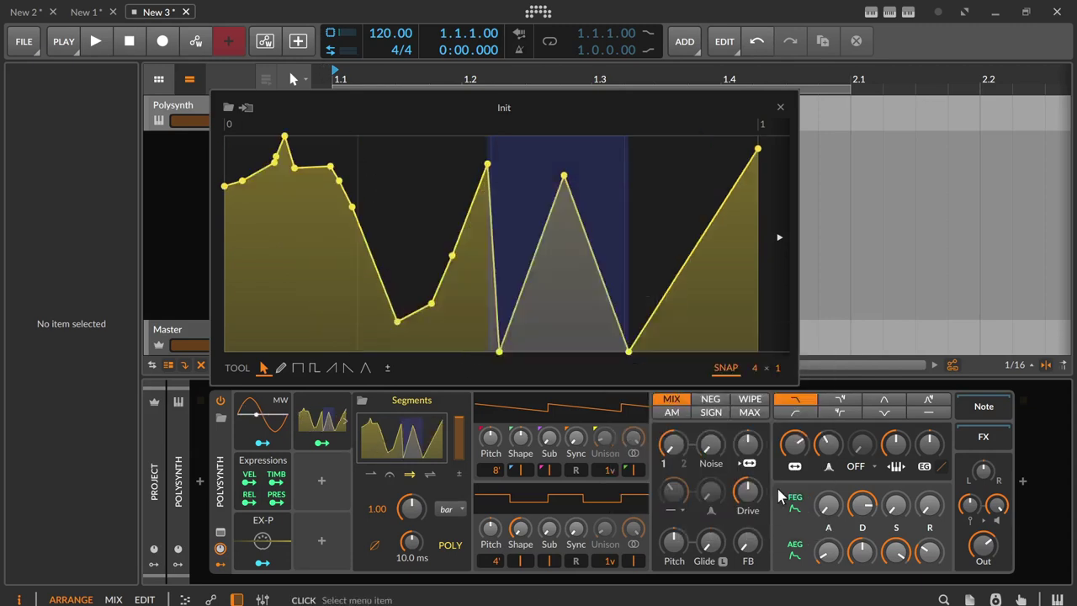
# Step: Double the content of the whole curve, and then mirror the content
pyautogui.rightClick(359, 169)
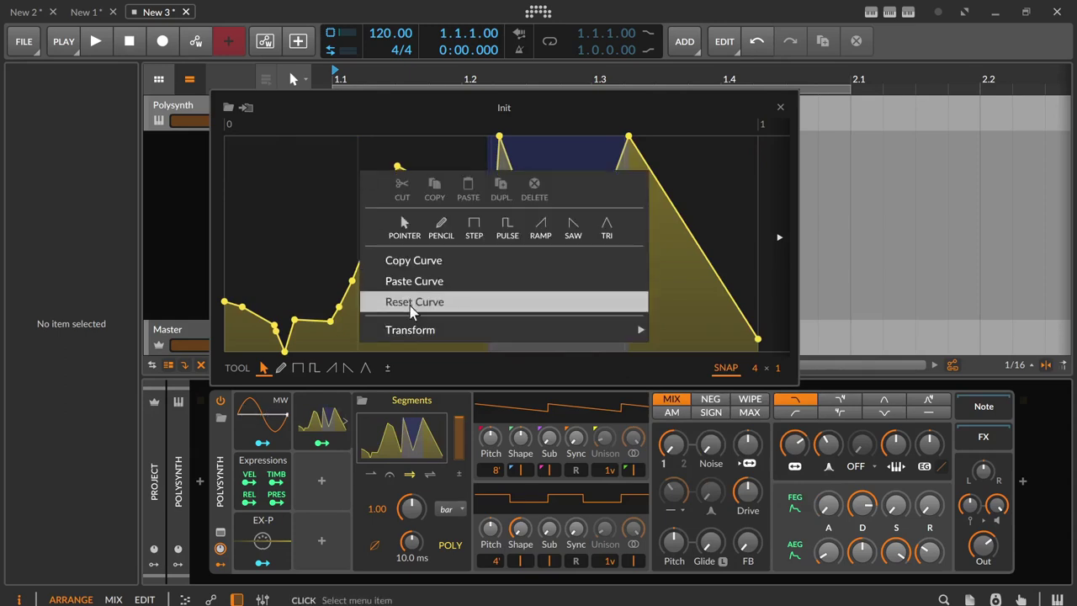
pyautogui.moveTo(420, 330)
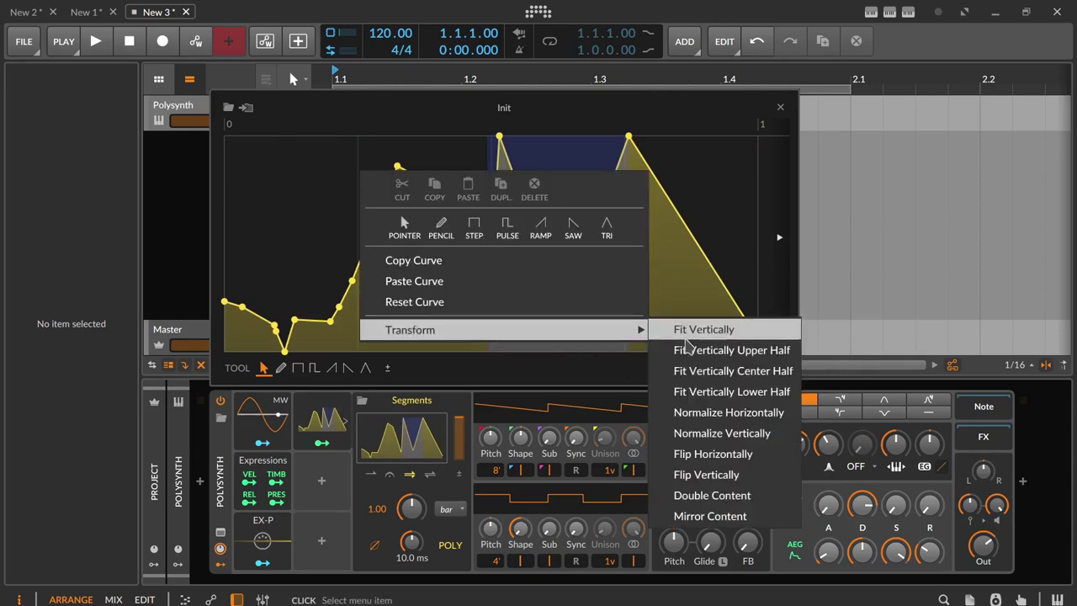
pyautogui.click(716, 497)
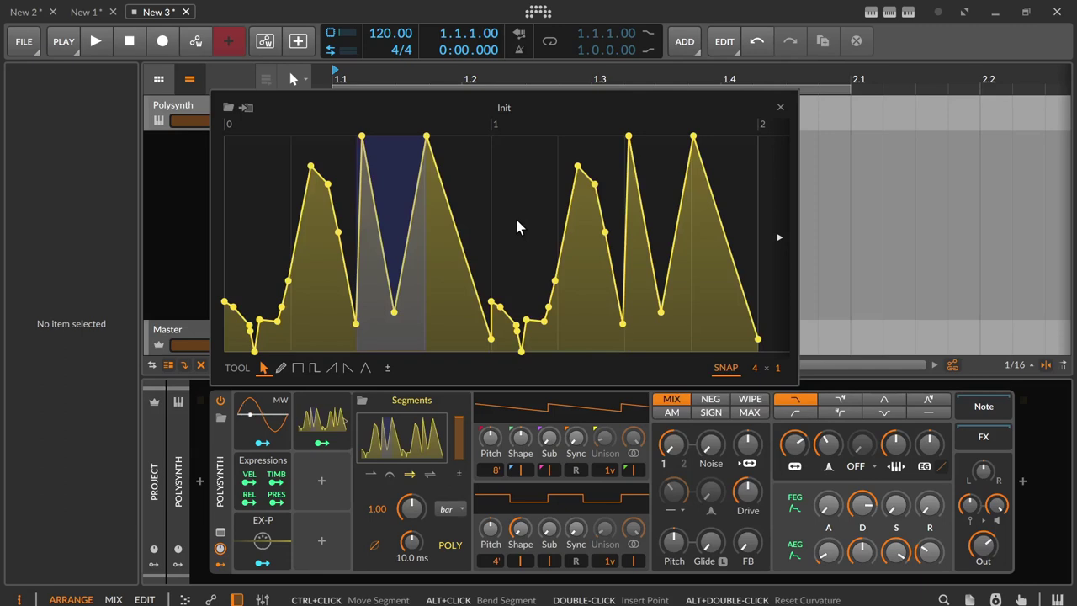
pyautogui.rightClick(491, 170)
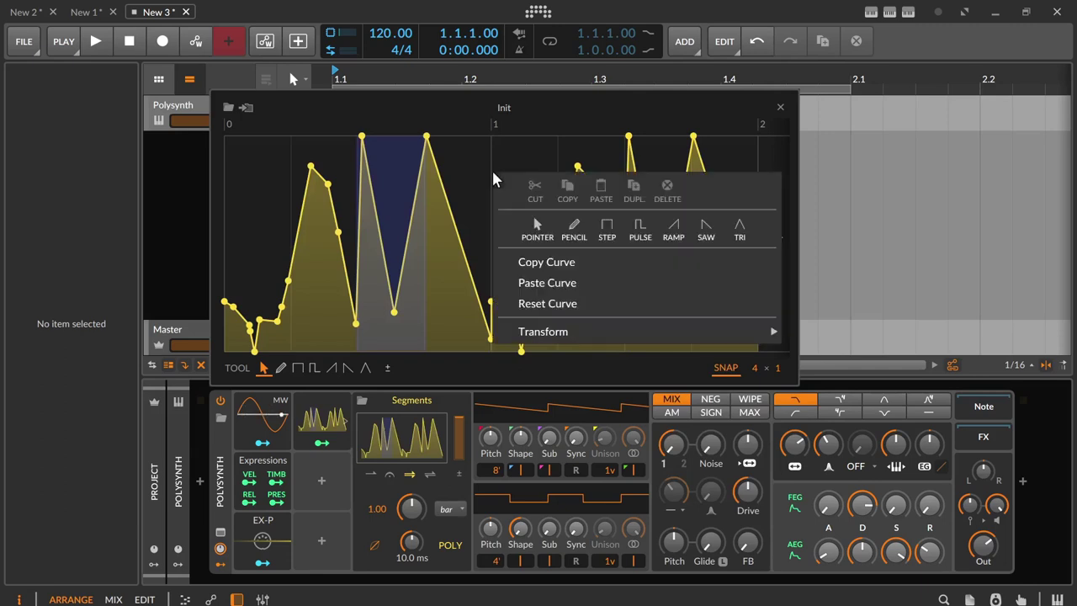
pyautogui.moveTo(750, 333)
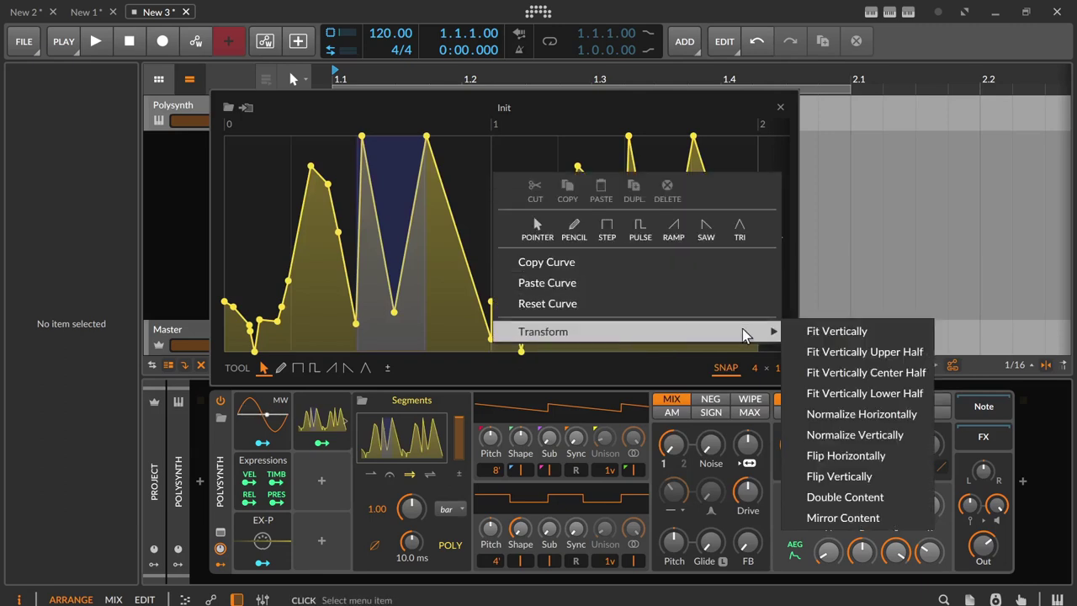
pyautogui.click(846, 518)
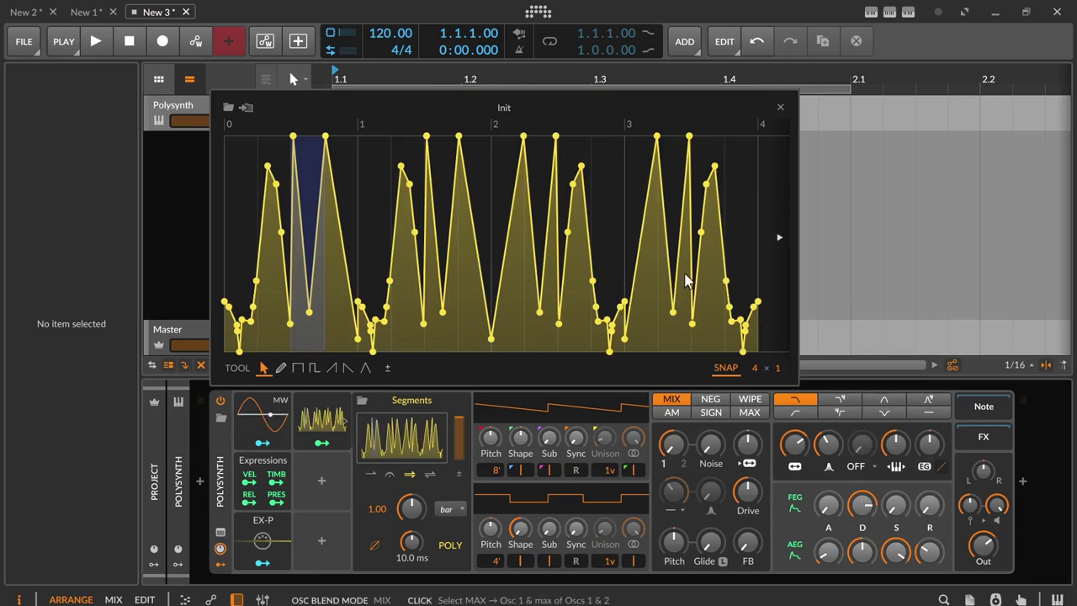
# Step: Toggle snapping and set the curve editor's snap grid to 99 × 10
pyautogui.click(725, 370)
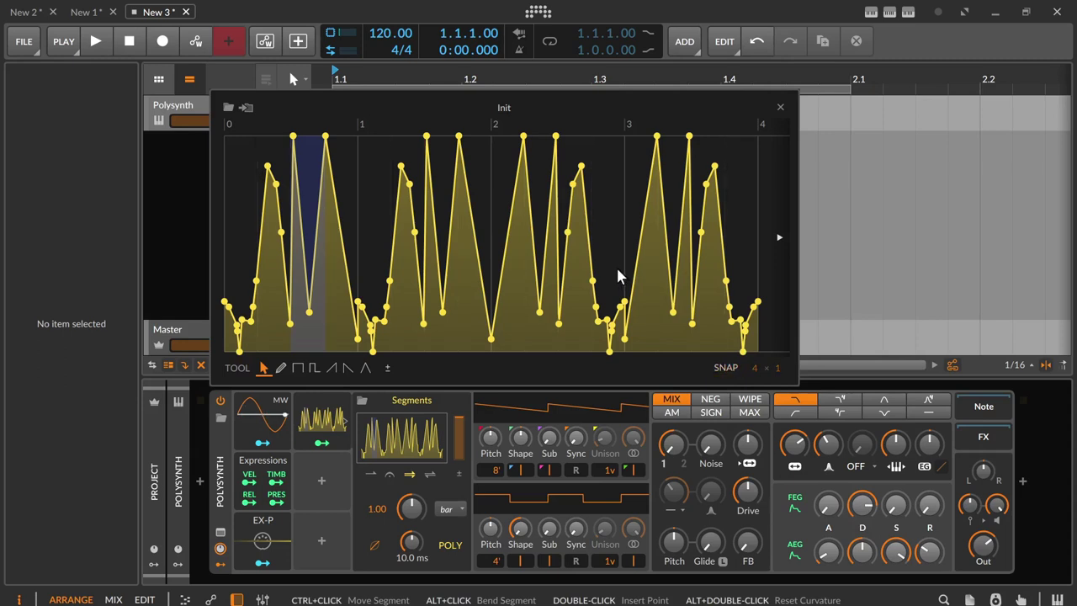
pyautogui.moveTo(755, 368)
pyautogui.mouseDown()
pyautogui.moveTo(755, 345)
pyautogui.moveTo(755, 364)
pyautogui.moveTo(776, 336)
pyautogui.moveTo(777, 384)
pyautogui.moveTo(776, 372)
pyautogui.mouseUp()
pyautogui.doubleClick(754, 368)
pyautogui.write('99')
pyautogui.press('Return')
pyautogui.doubleClick(775, 370)
pyautogui.write('10')
pyautogui.press('Return')
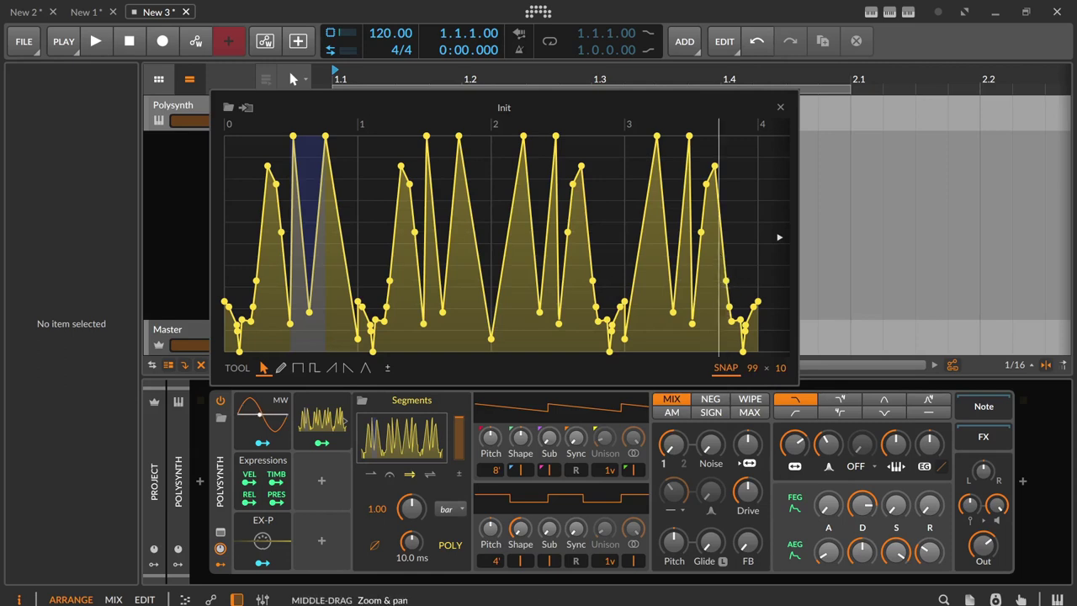
# Step: Examine how far the curve editor's timeline extends beyond the curve, and then zoom back to fit the curve
pyautogui.scroll(-10, 719, 278)
pyautogui.moveTo(540, 201); pyautogui.dragTo(365, 208)
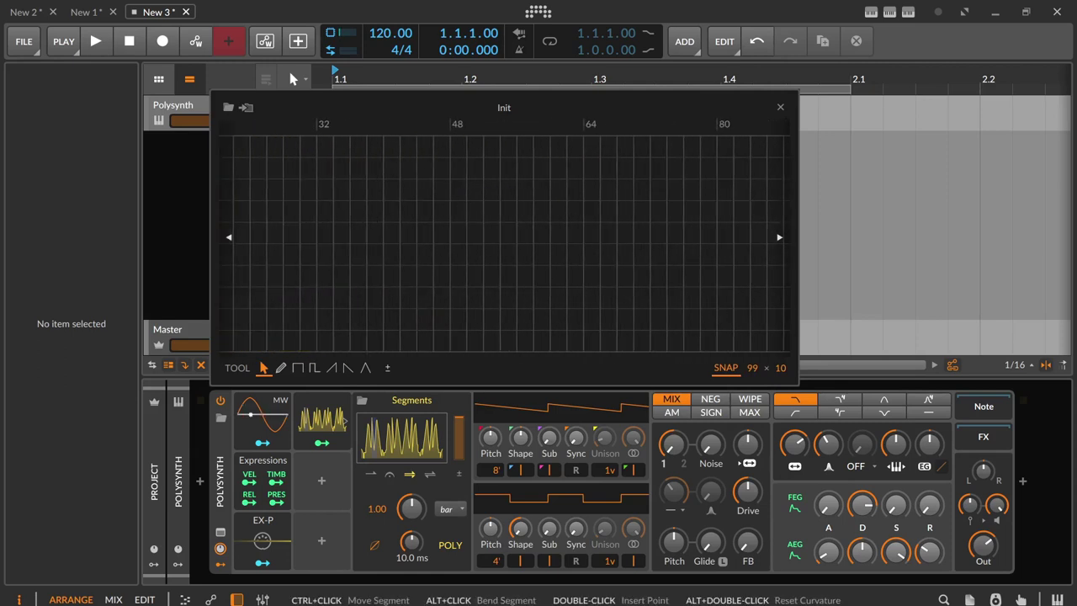
pyautogui.hscroll(5, 484, 195)
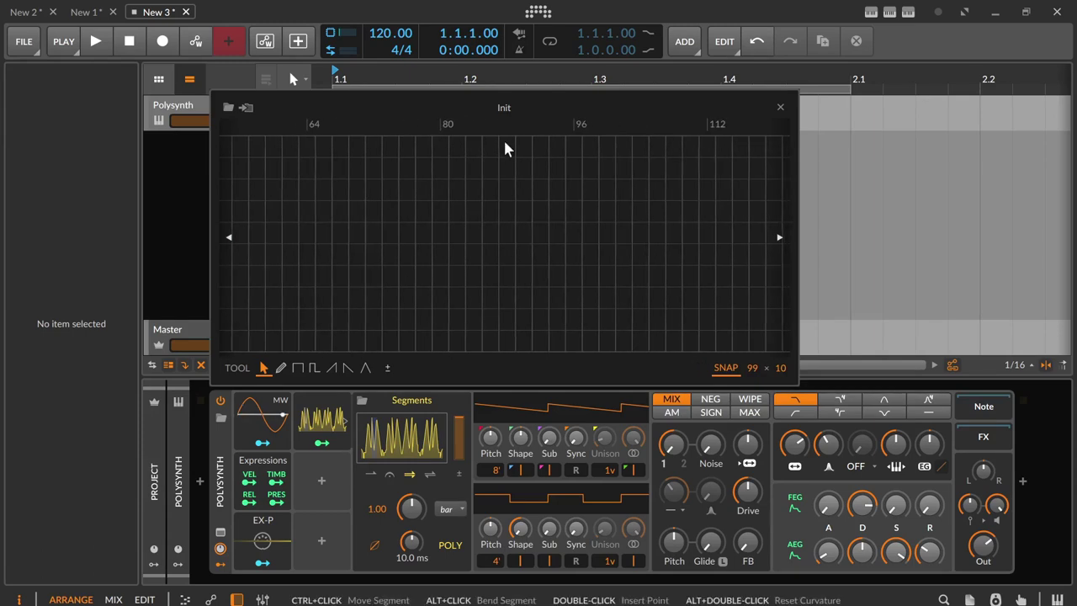
pyautogui.moveTo(667, 181); pyautogui.dragTo(222, 176)
pyautogui.moveTo(555, 213); pyautogui.dragTo(317, 226)
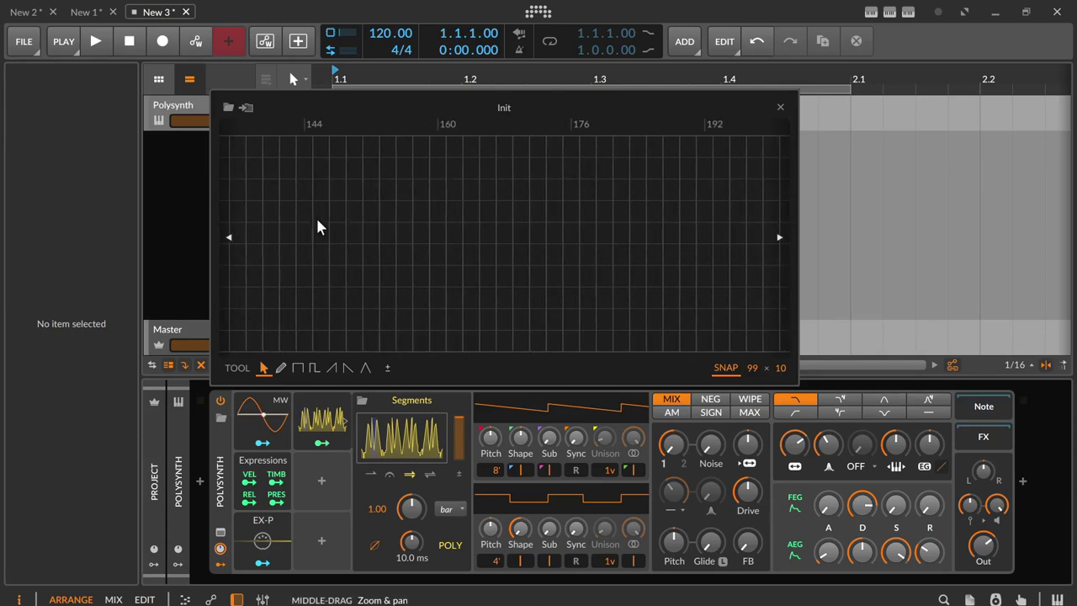
pyautogui.moveTo(497, 219); pyautogui.dragTo(291, 207)
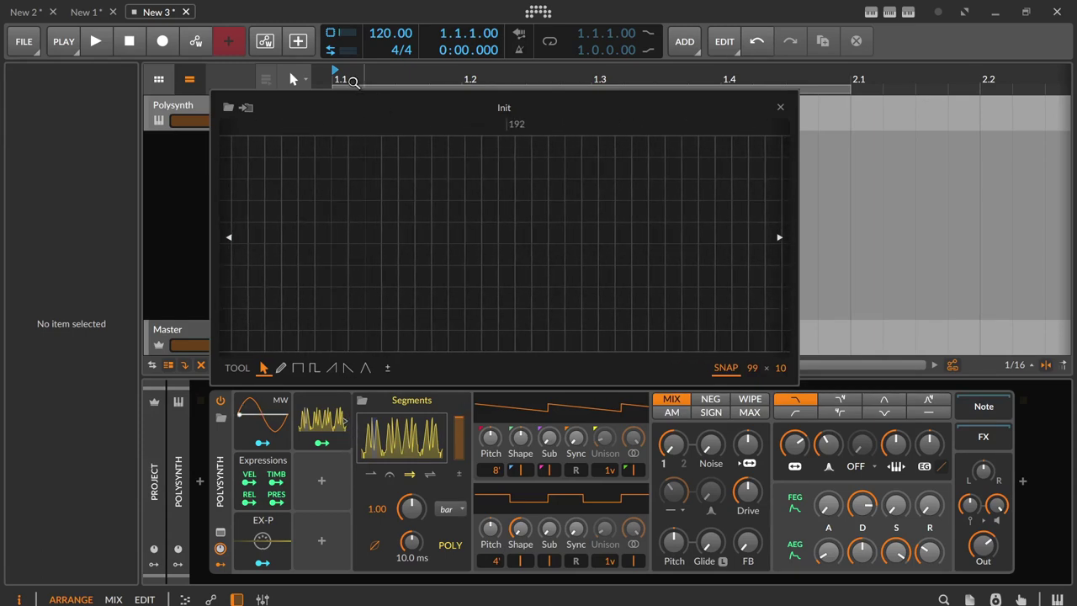
pyautogui.doubleClick(357, 124)
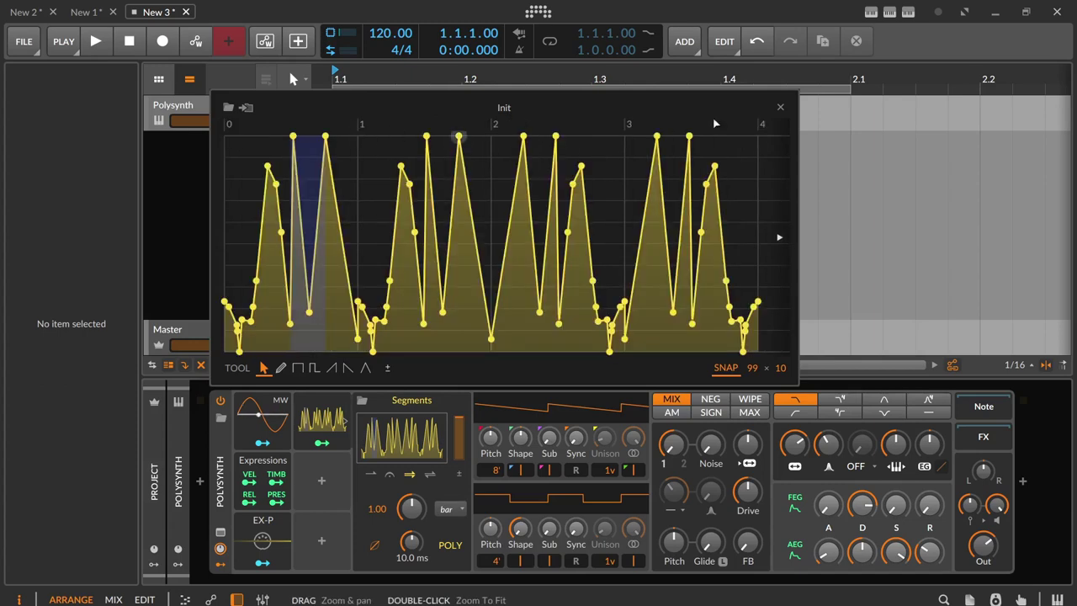
# Step: Close the curve editor and set the Segments amount to 99.0 %
pyautogui.click(783, 107)
pyautogui.moveTo(459, 425)
pyautogui.moveTo(459, 425); pyautogui.dragTo(459, 395)
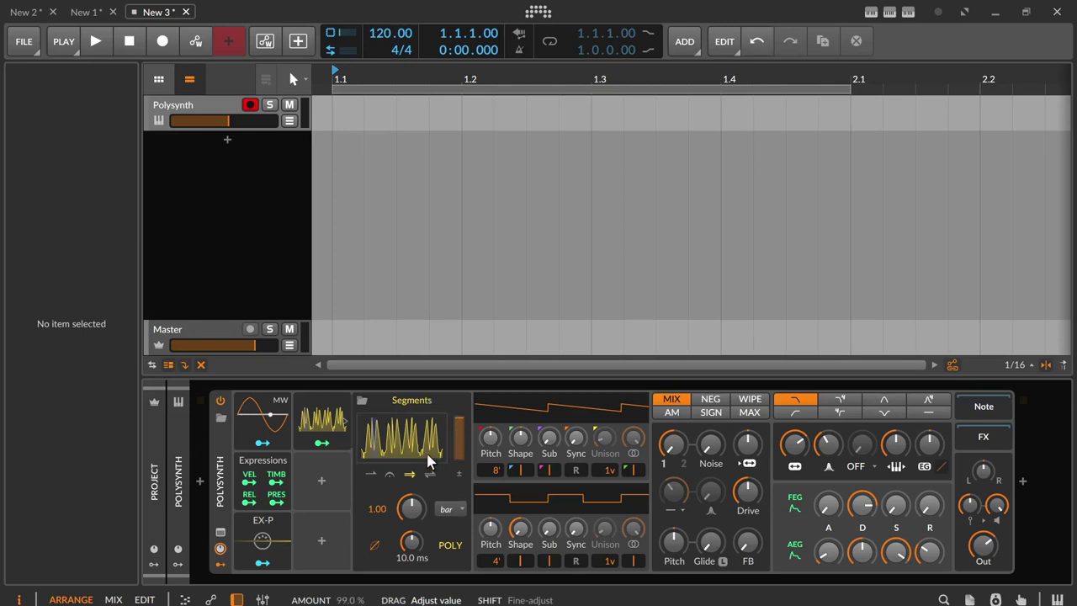
# Step: Switch the Segments envelope to one-shot mode and normalize its curve horizontally in the curve editor
pyautogui.click(365, 474)
pyautogui.click(377, 459)
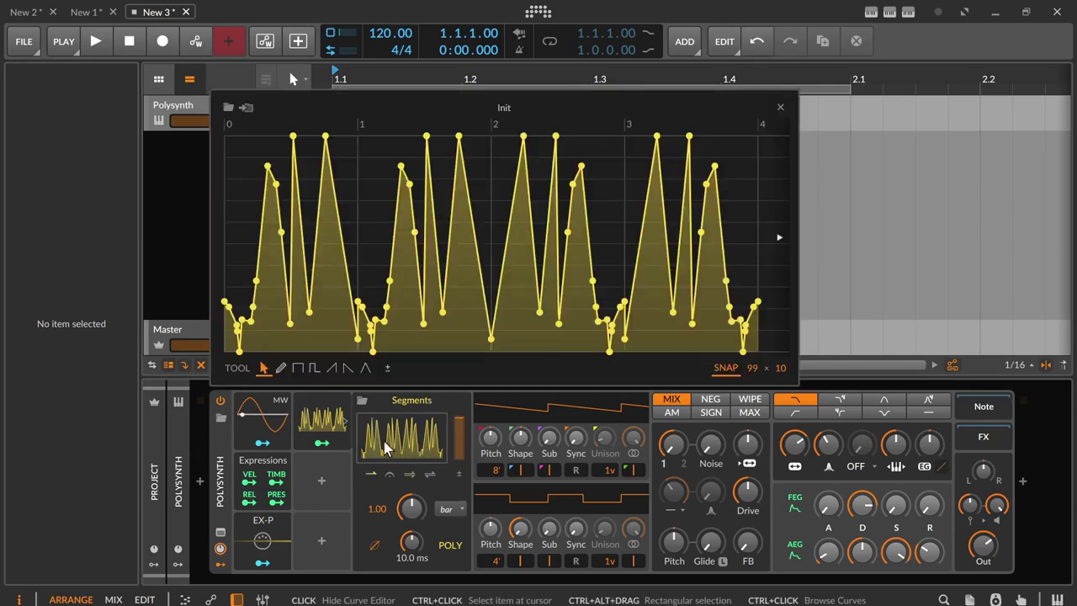
pyautogui.rightClick(443, 253)
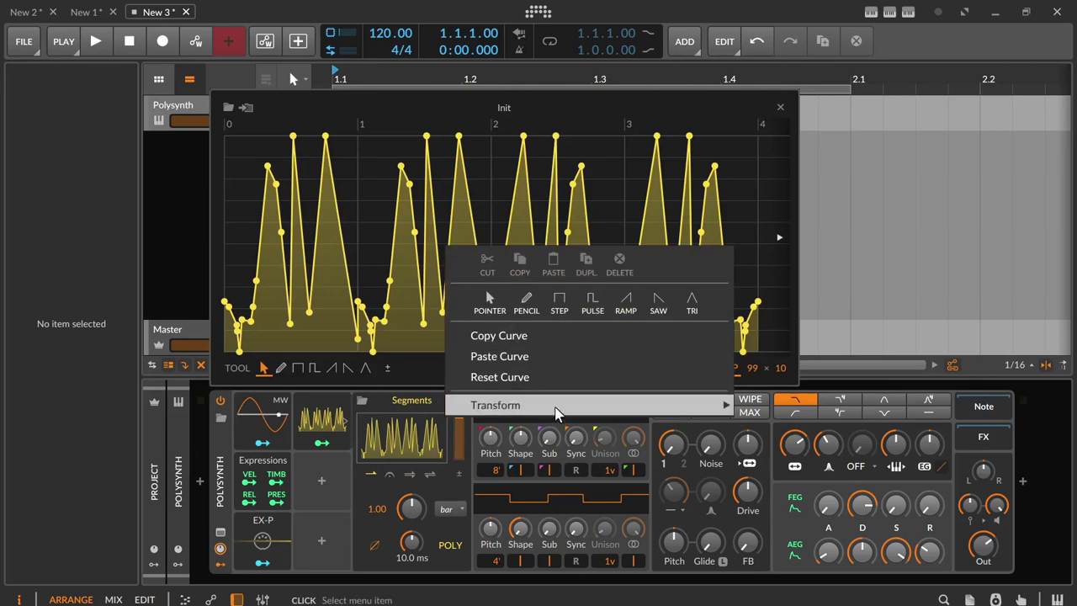
pyautogui.moveTo(558, 409)
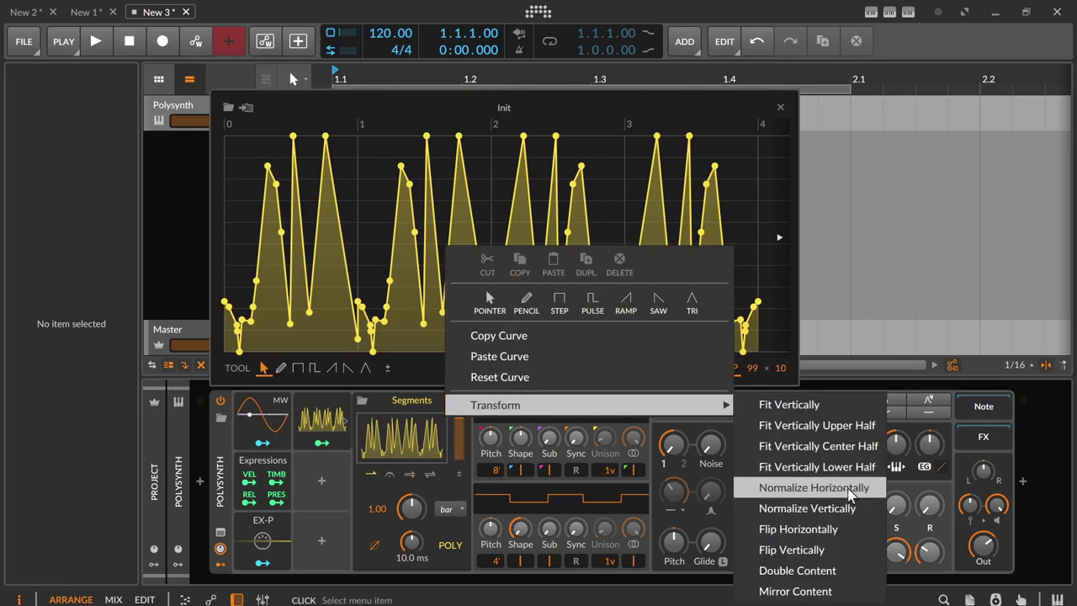
pyautogui.click(849, 492)
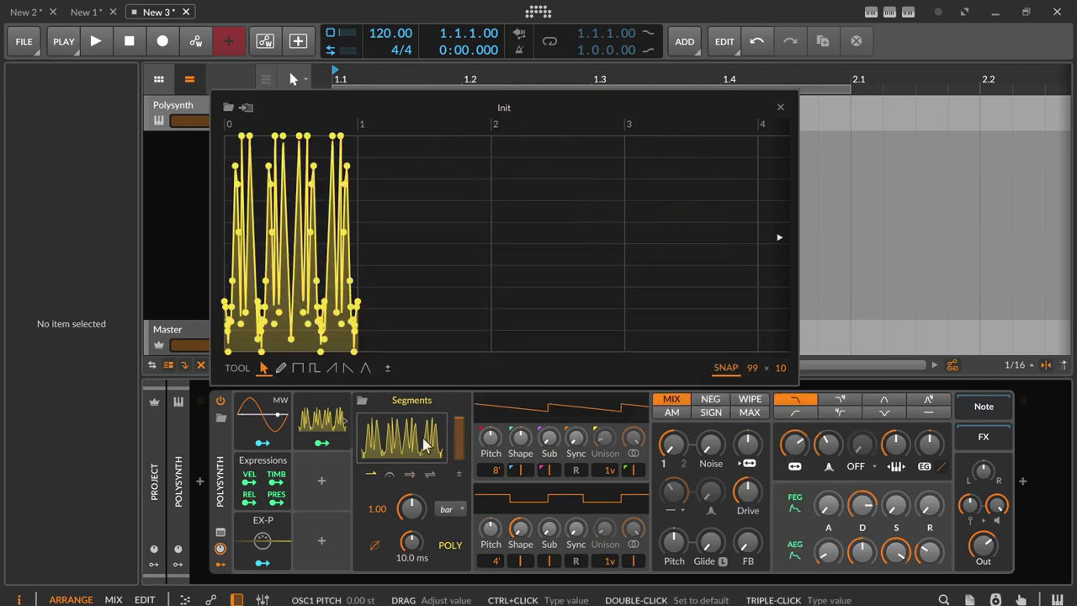
# Step: Switch the envelope to hold mode and move the hold point to the curve's third full-height peak
pyautogui.click(391, 480)
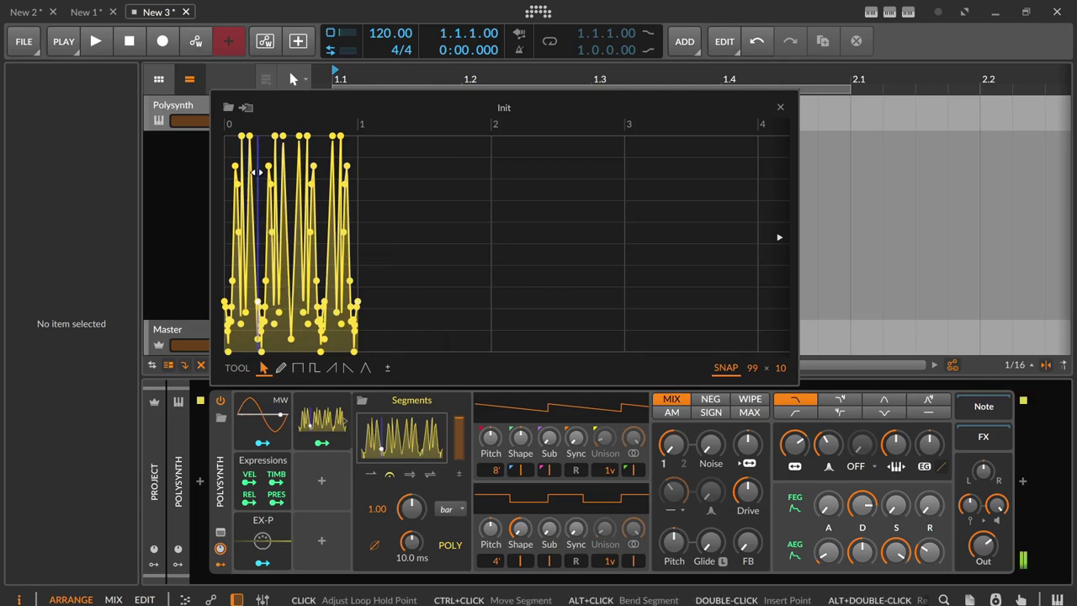
pyautogui.doubleClick(288, 123)
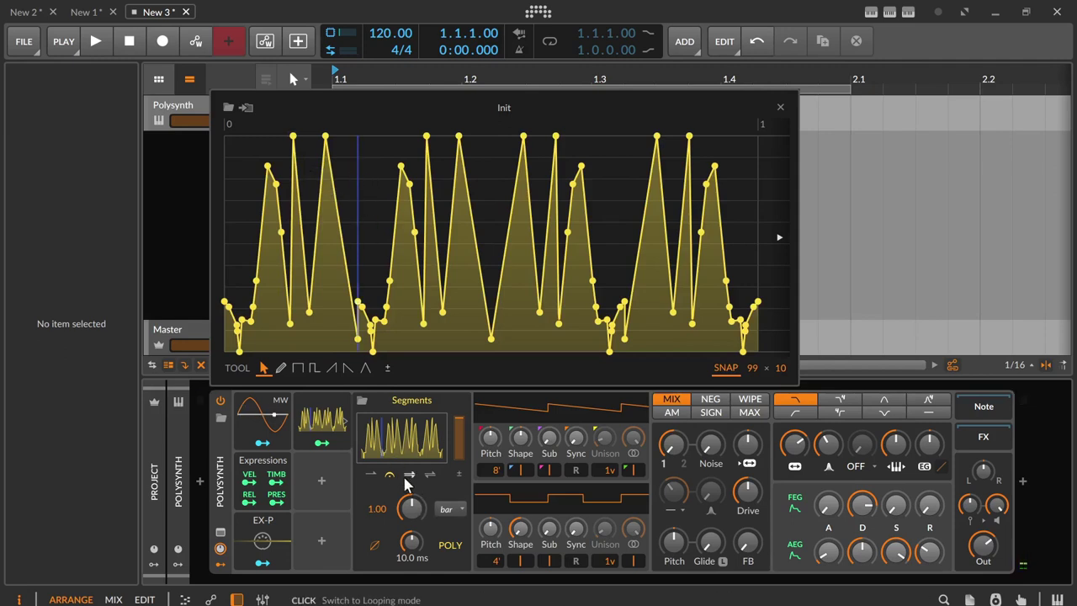
pyautogui.moveTo(358, 224); pyautogui.dragTo(428, 223)
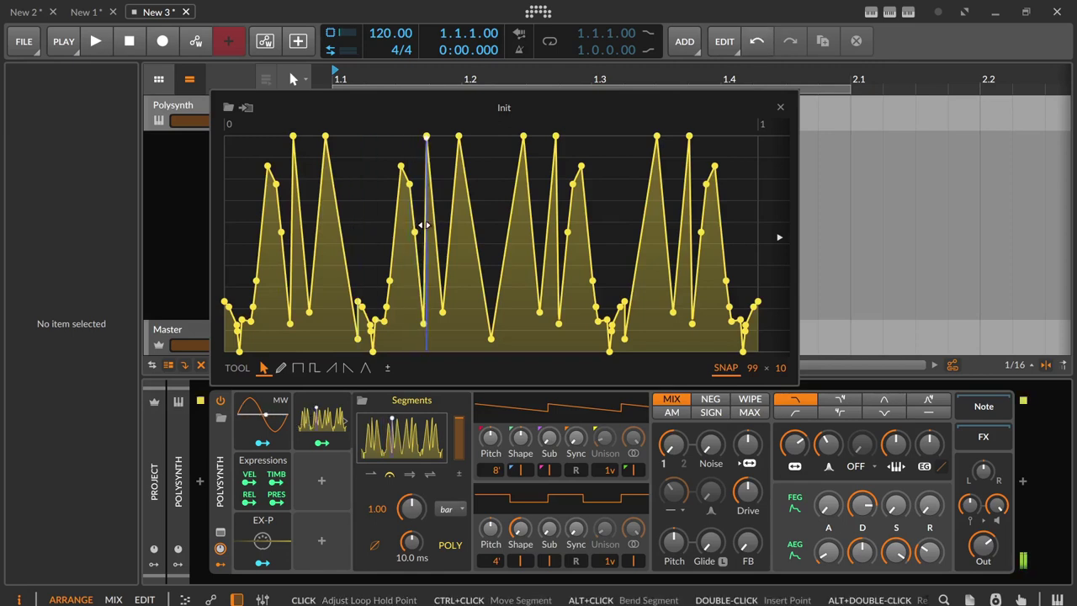
# Step: Switch the envelope to looping mode and extend the loop end to the low point after the sixth full-height peak
pyautogui.click(409, 475)
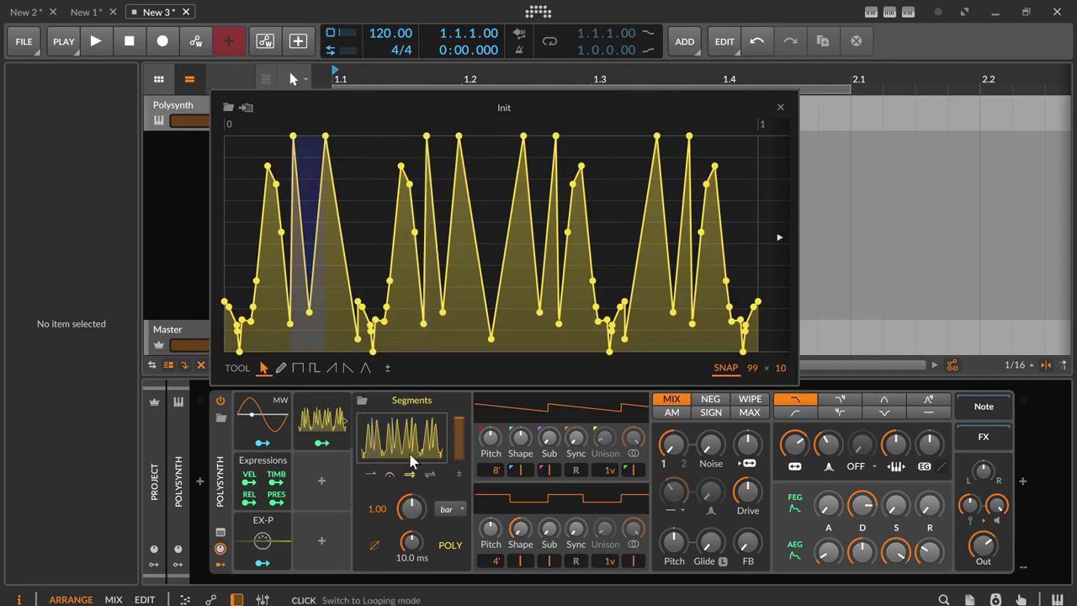
pyautogui.moveTo(409, 210); pyautogui.dragTo(414, 213)
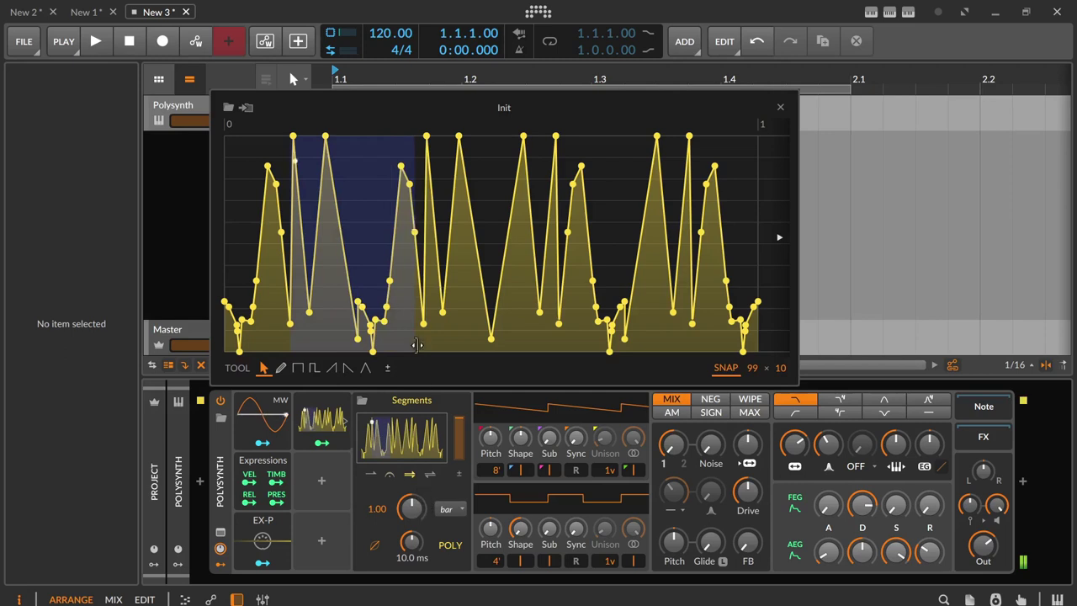
pyautogui.moveTo(416, 175); pyautogui.dragTo(559, 189)
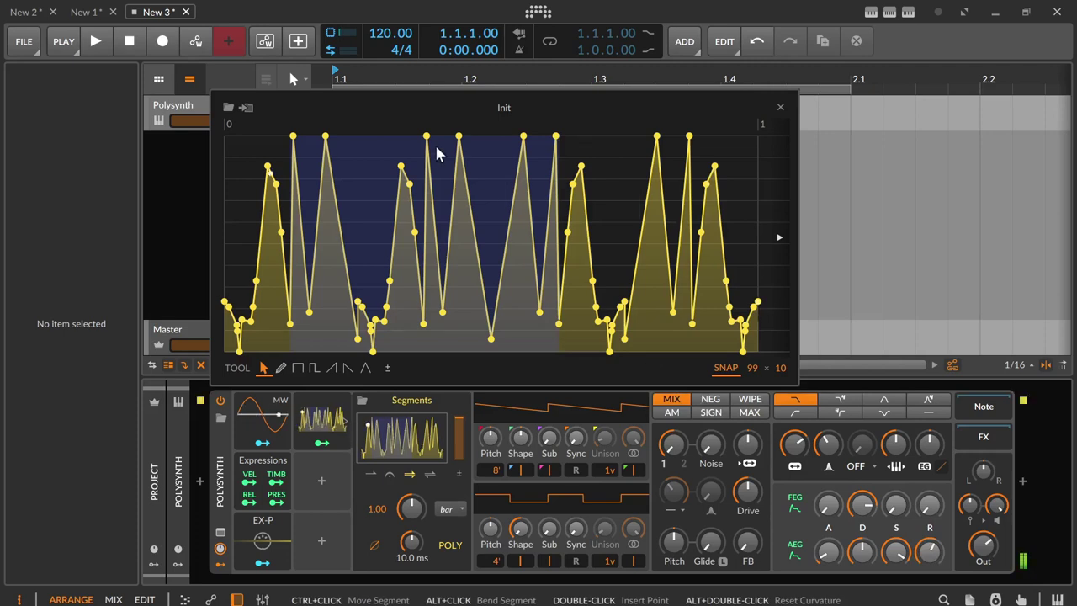
# Step: Lengthen the amplitude envelope's release and narrow the loop to span from the second to the fifth full-height peak
pyautogui.moveTo(929, 551)
pyautogui.moveTo(929, 552); pyautogui.dragTo(924, 540)
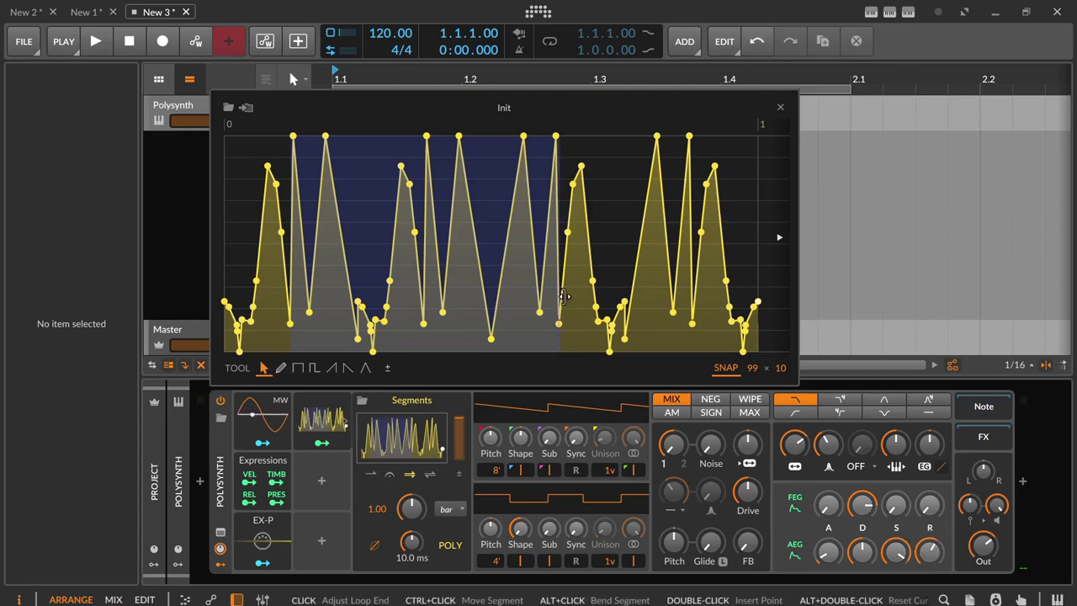
pyautogui.moveTo(558, 245); pyautogui.dragTo(524, 244)
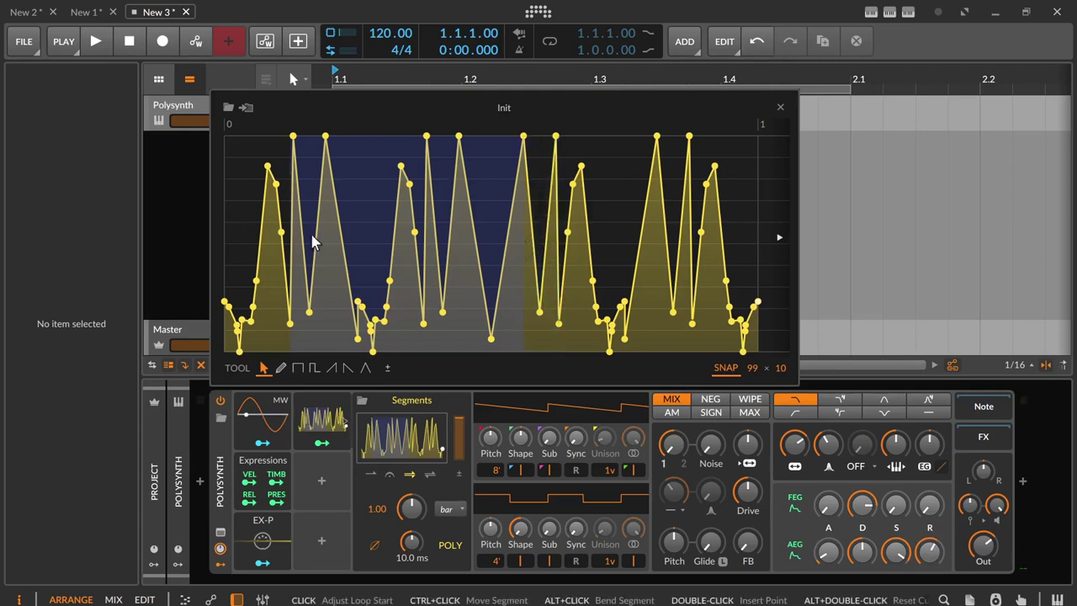
pyautogui.moveTo(294, 238); pyautogui.dragTo(329, 232)
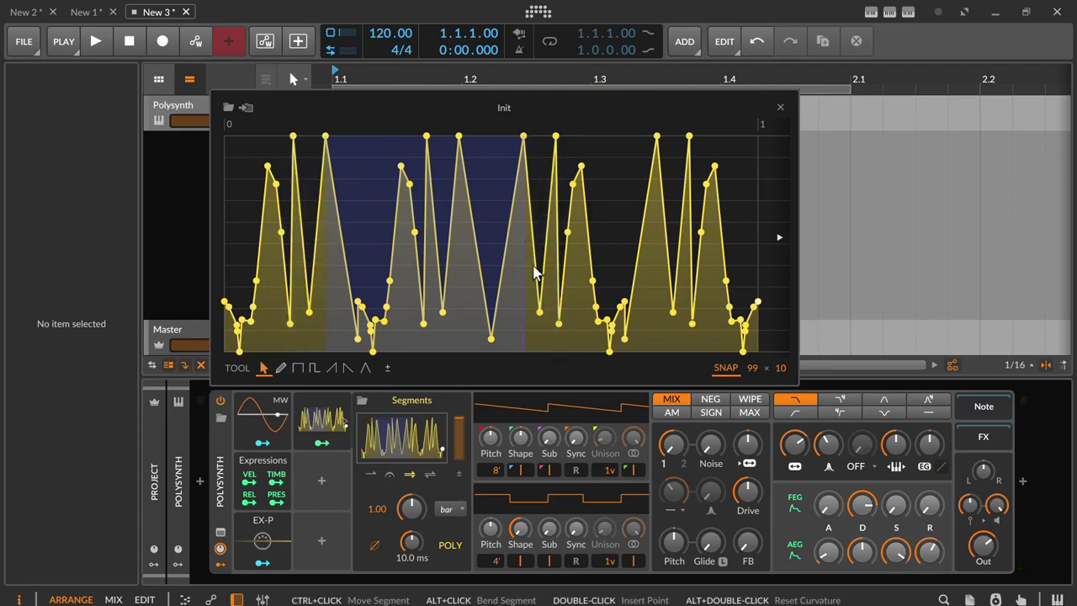
# Step: Switch the envelope to ping-pong looping and shift both loop boundaries further along, around the curve's central peaks
pyautogui.click(432, 474)
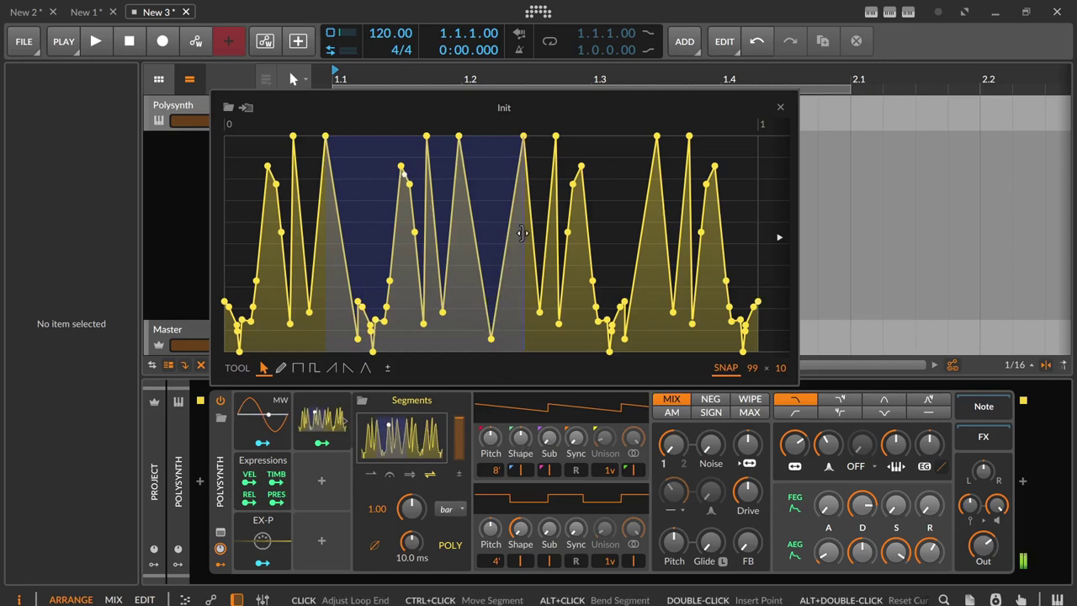
pyautogui.click(567, 244)
pyautogui.moveTo(327, 217); pyautogui.dragTo(449, 257)
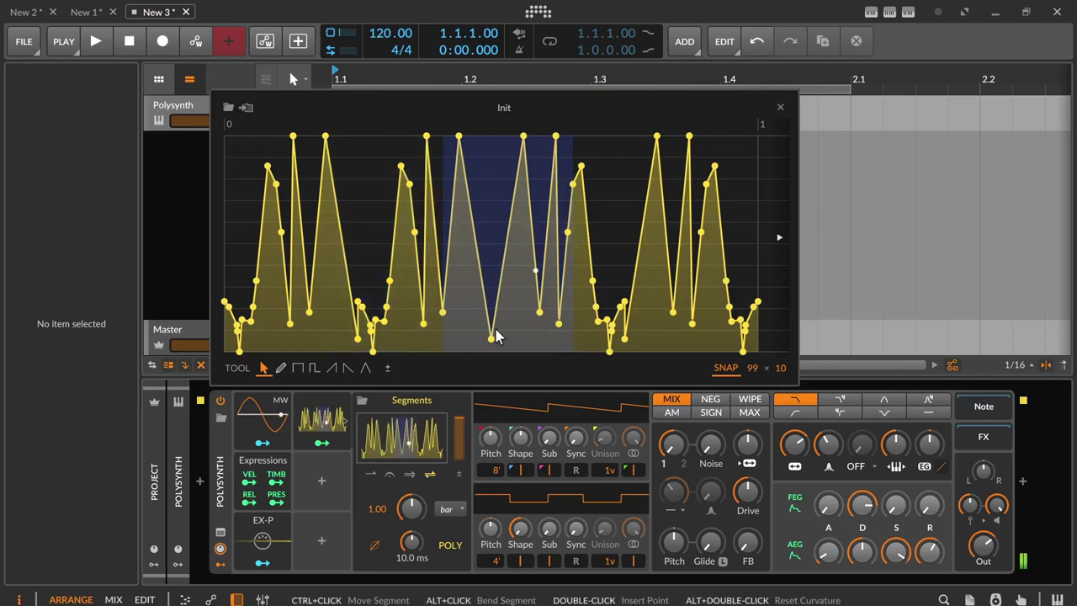
# Step: Toggle the envelope's bipolar option and set its duration to 9.18, keeping bar as the time unit
pyautogui.click(460, 473)
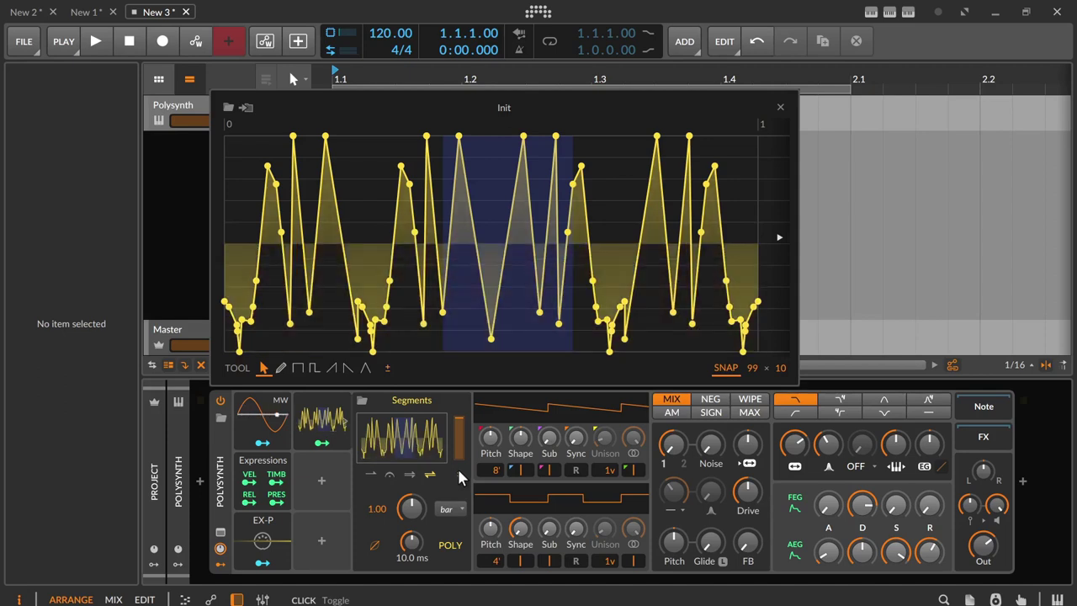
pyautogui.moveTo(419, 503); pyautogui.dragTo(418, 455)
pyautogui.click(447, 508)
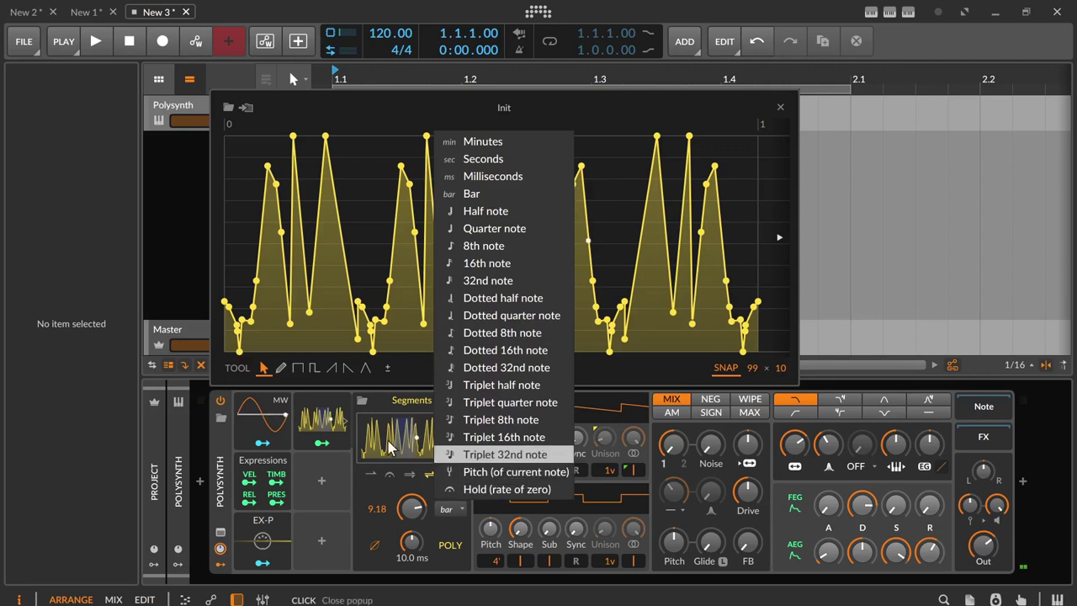
pyautogui.click(371, 486)
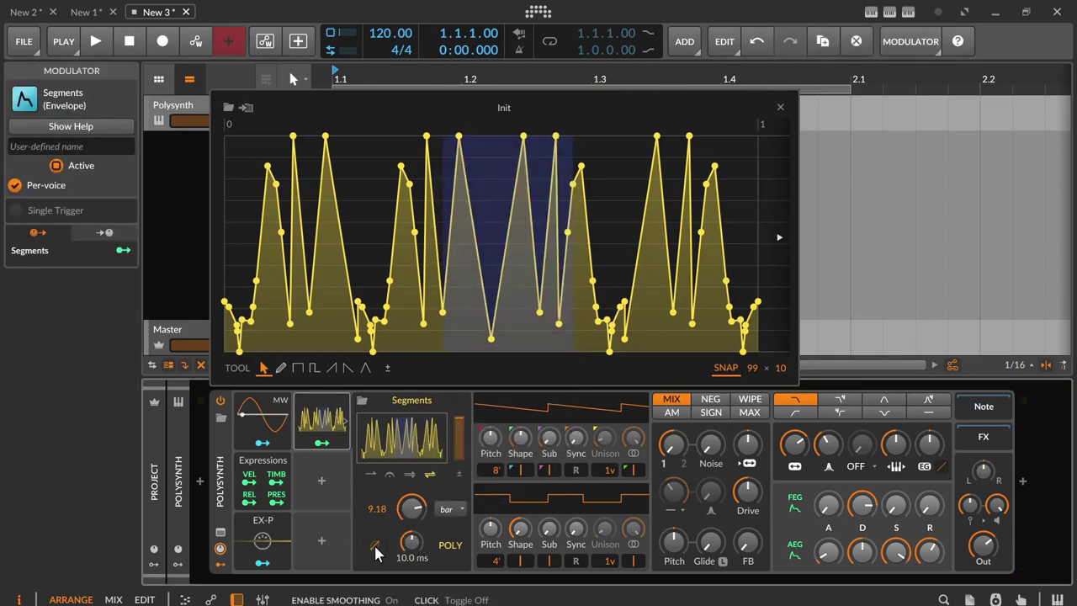
# Step: Toggle the Segments smoothing off and on several times to compare it
pyautogui.click(373, 543)
pyautogui.click(372, 543)
pyautogui.click(373, 542)
pyautogui.click(372, 542)
pyautogui.click(373, 542)
pyautogui.click(372, 542)
# Step: Set the envelope's duration to 2.37 bars and its smoothing time to 940 ms with smoothing disabled
pyautogui.moveTo(411, 508); pyautogui.dragTo(411, 537)
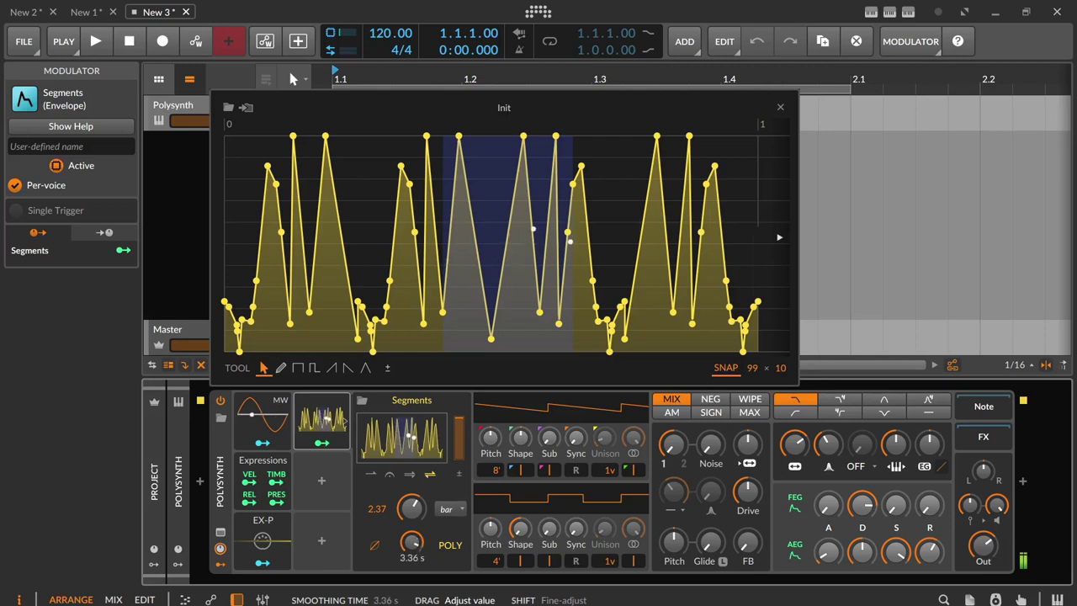
pyautogui.moveTo(411, 537); pyautogui.dragTo(412, 541)
pyautogui.click(376, 549)
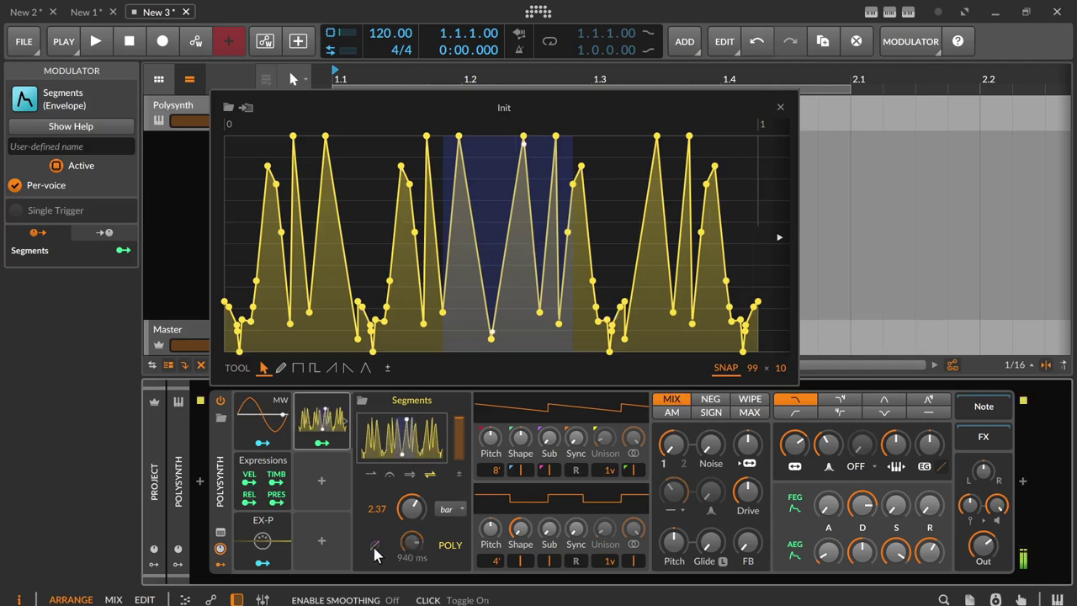
# Step: Toggle the Segments modulator's per-voice mode several times, leaving it off
pyautogui.click(451, 547)
pyautogui.click(451, 547)
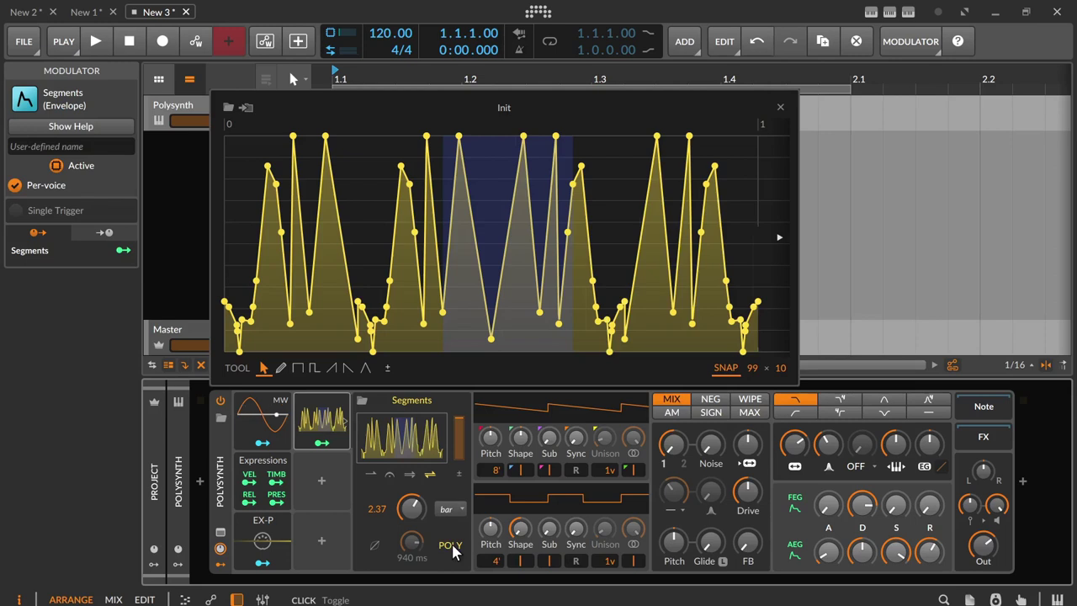
pyautogui.click(451, 547)
pyautogui.click(451, 547)
pyautogui.click(22, 190)
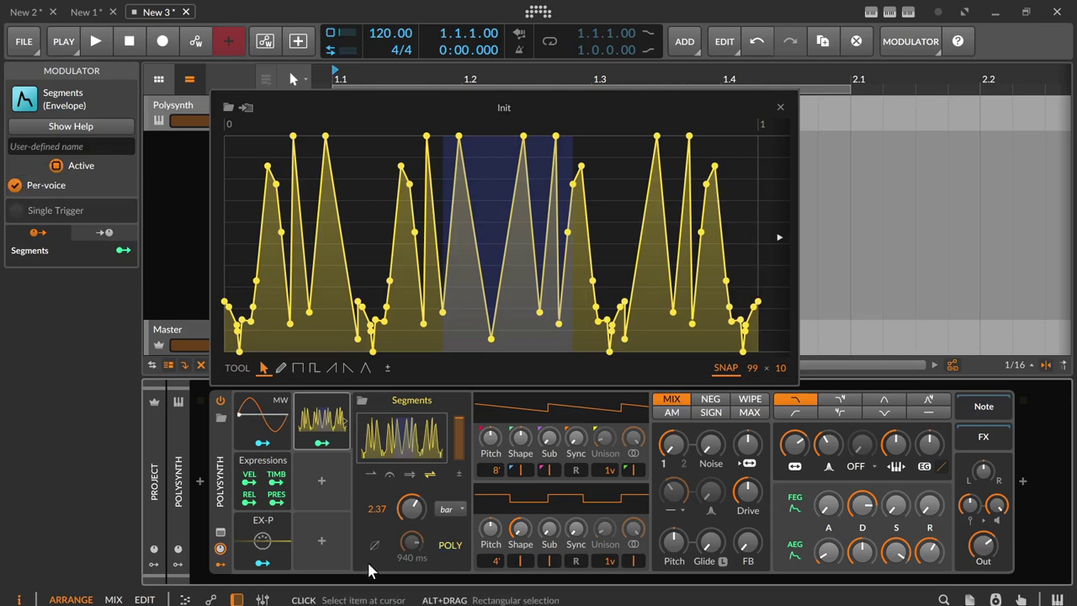
pyautogui.click(451, 547)
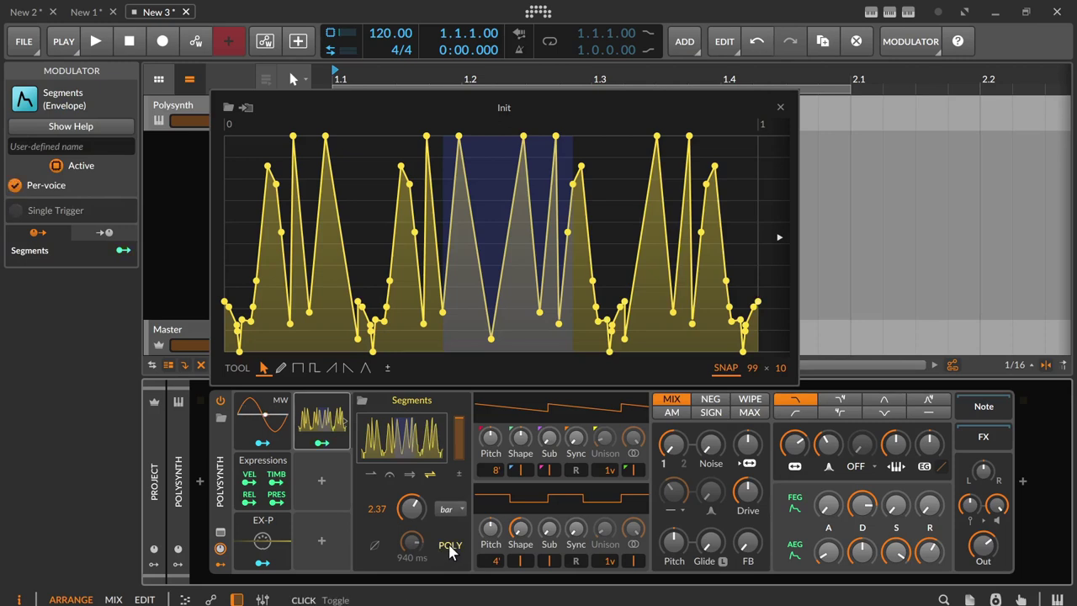
pyautogui.click(450, 547)
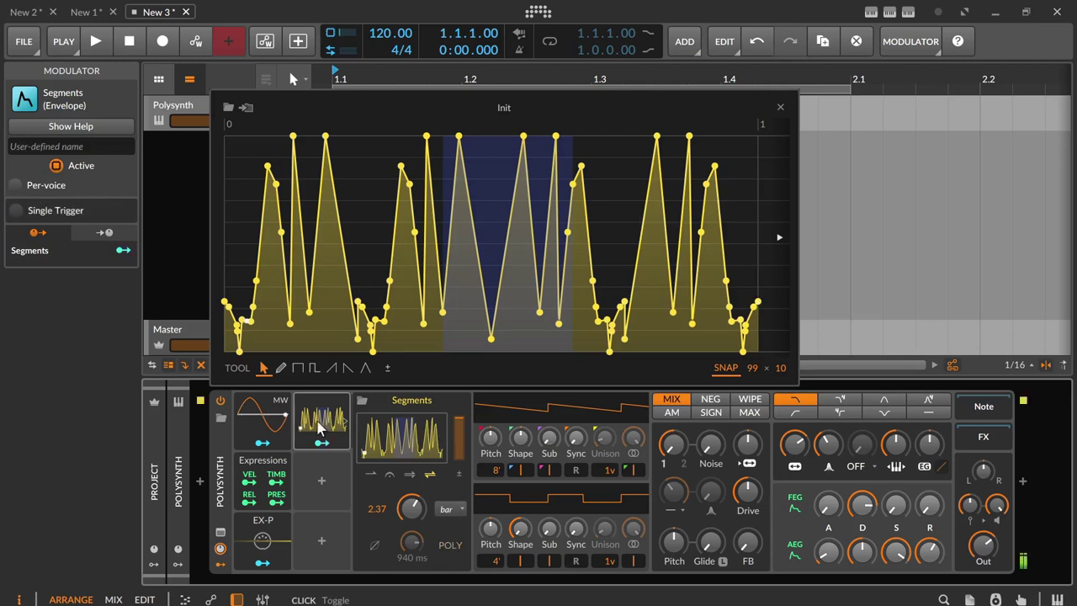
# Step: Enable Single Trigger for the Segments modulator, and then disable it again
pyautogui.click(17, 211)
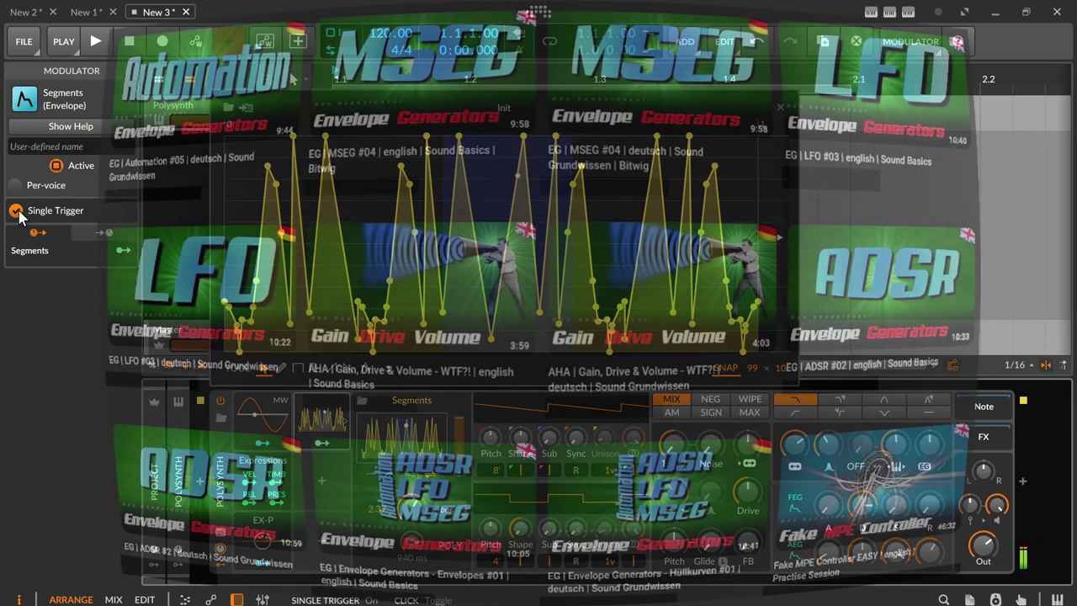
pyautogui.click(20, 212)
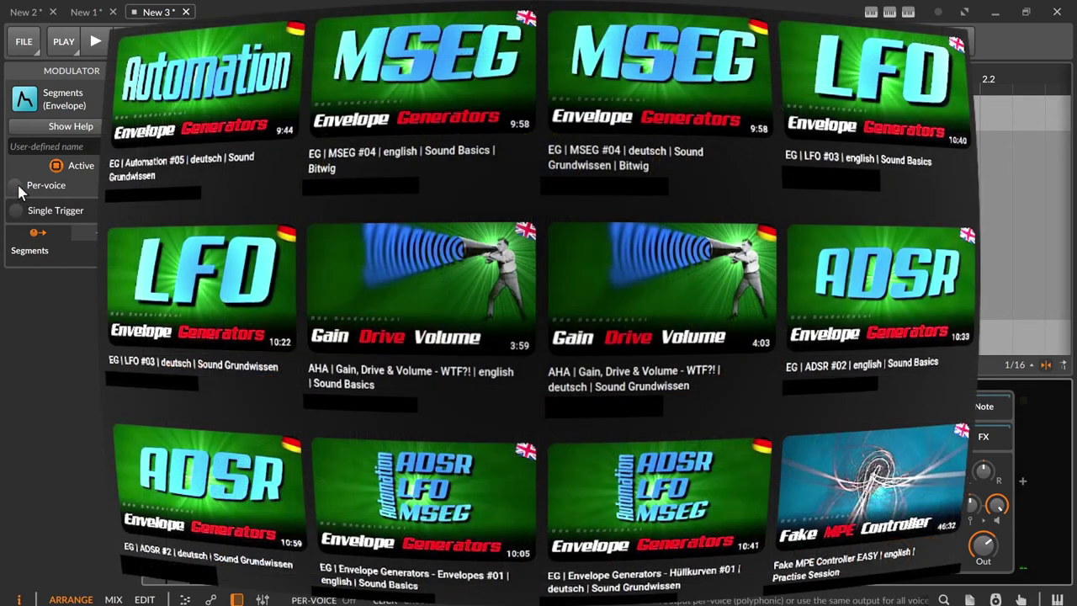